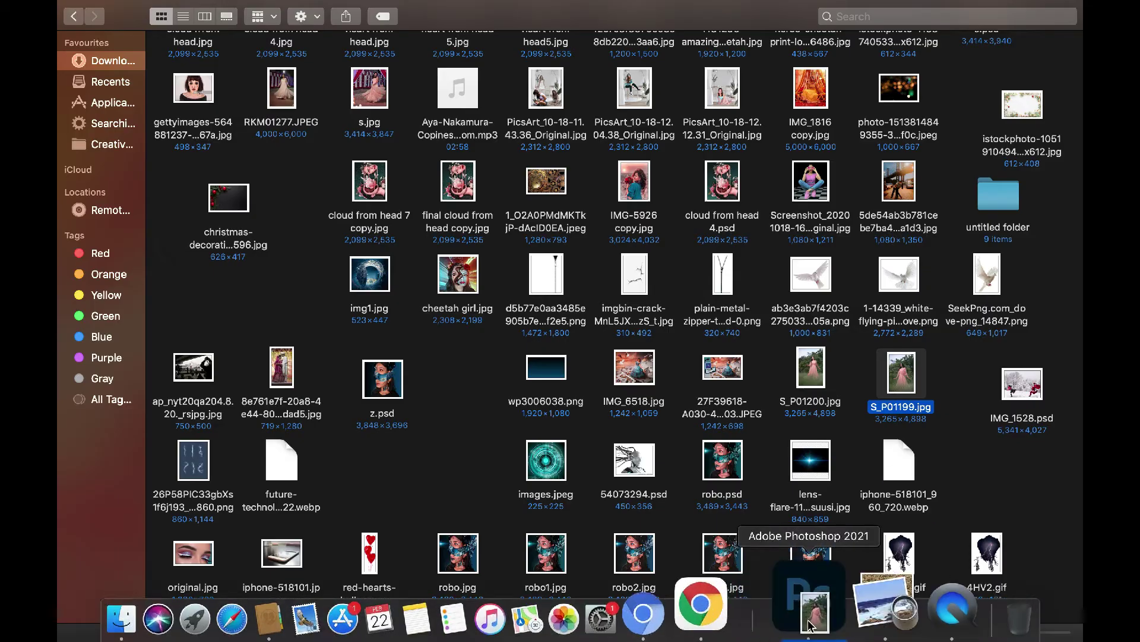
Open S_P01199.jpg in Photoshop and enlarge its document window to fill the workspace.
{"action": "left_click", "coordinate": [808, 620]}
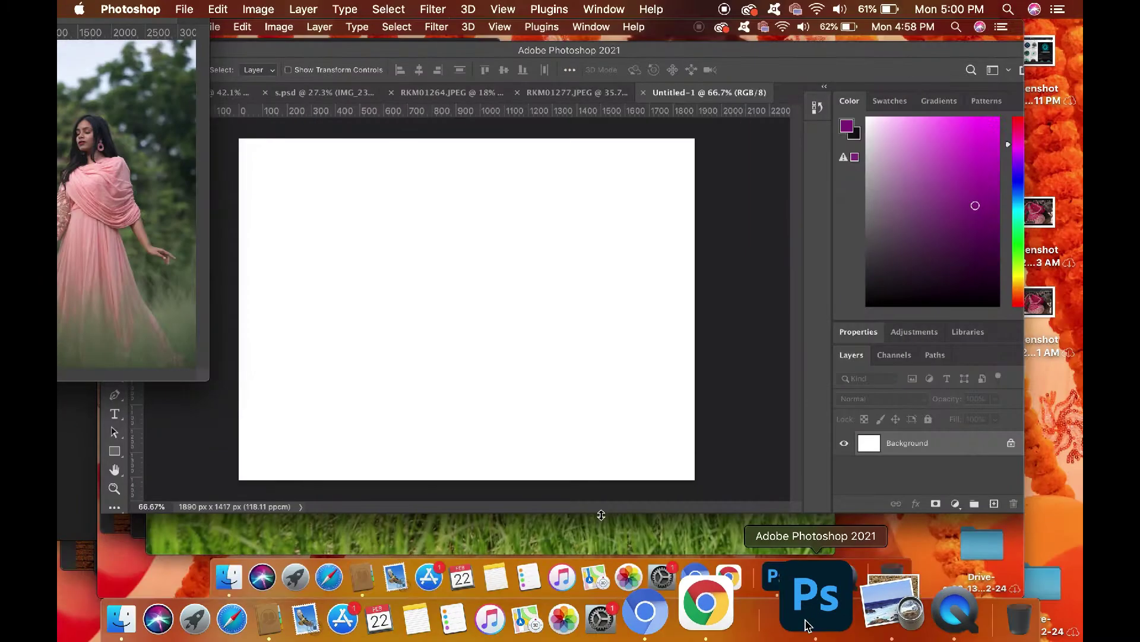
{"action": "left_click_drag", "start_coordinate": [209, 381], "coordinate": [808, 504]}
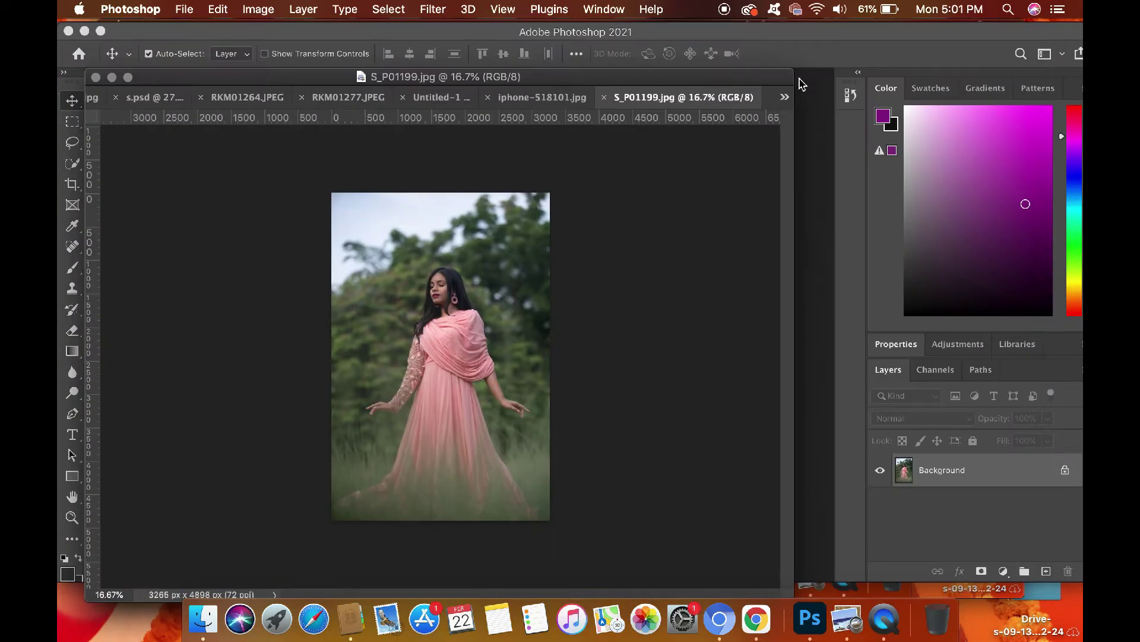
{"action": "left_click_drag", "start_coordinate": [794, 70], "coordinate": [835, 76]}
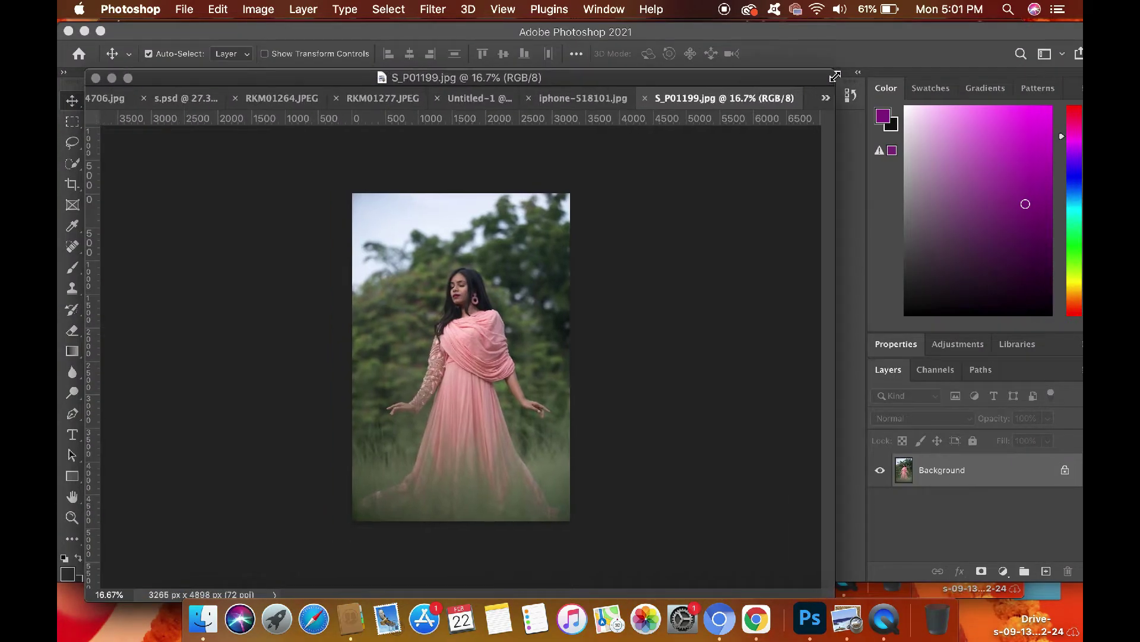
Select the woman's pink dress and the grass at its hem with the Quick Selection tool, enlarging the brush to 250.
{"action": "left_click", "coordinate": [72, 162]}
{"action": "mouse_move", "coordinate": [468, 407]}
{"action": "left_mouse_down"}
{"action": "mouse_move", "coordinate": [485, 474]}
{"action": "mouse_move", "coordinate": [494, 485]}
{"action": "mouse_move", "coordinate": [482, 412]}
{"action": "mouse_move", "coordinate": [492, 409]}
{"action": "mouse_move", "coordinate": [539, 498]}
{"action": "left_mouse_up"}
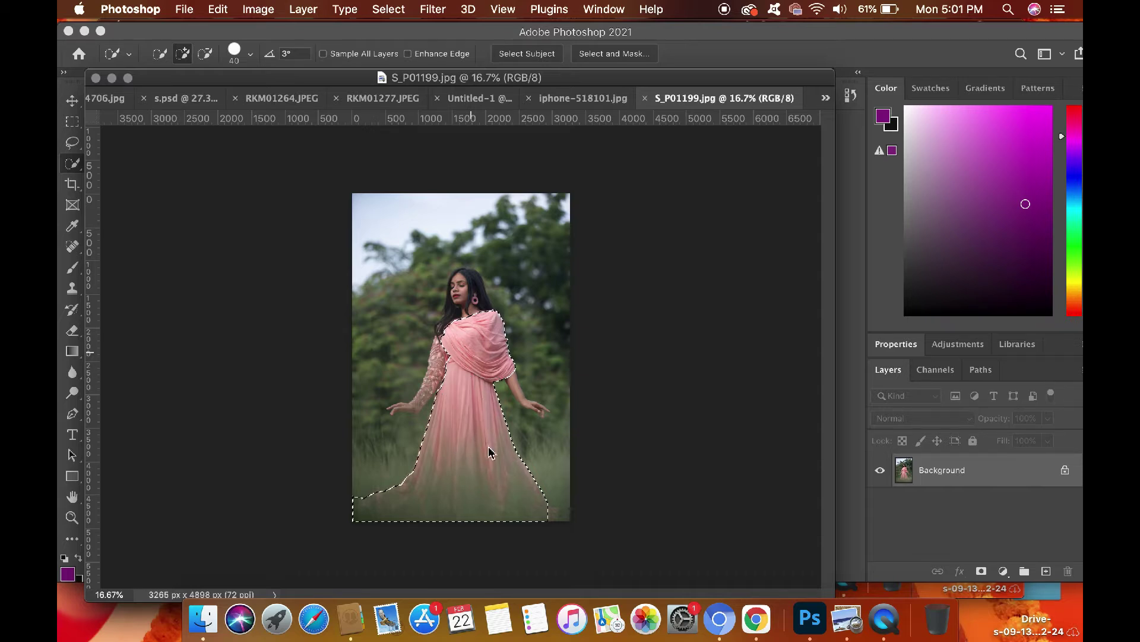
{"action": "key", "text": "bracketright"}
{"action": "key", "text": "bracketright"}
{"action": "key", "text": "bracketright"}
{"action": "key", "text": "bracketright"}
{"action": "key", "text": "bracketright"}
{"action": "key", "text": "bracketright"}
{"action": "key", "text": "bracketright"}
{"action": "key", "text": "bracketright"}
{"action": "key", "text": "bracketright"}
{"action": "key", "text": "bracketright"}
{"action": "key", "text": "bracketright"}
{"action": "left_click", "coordinate": [549, 489]}
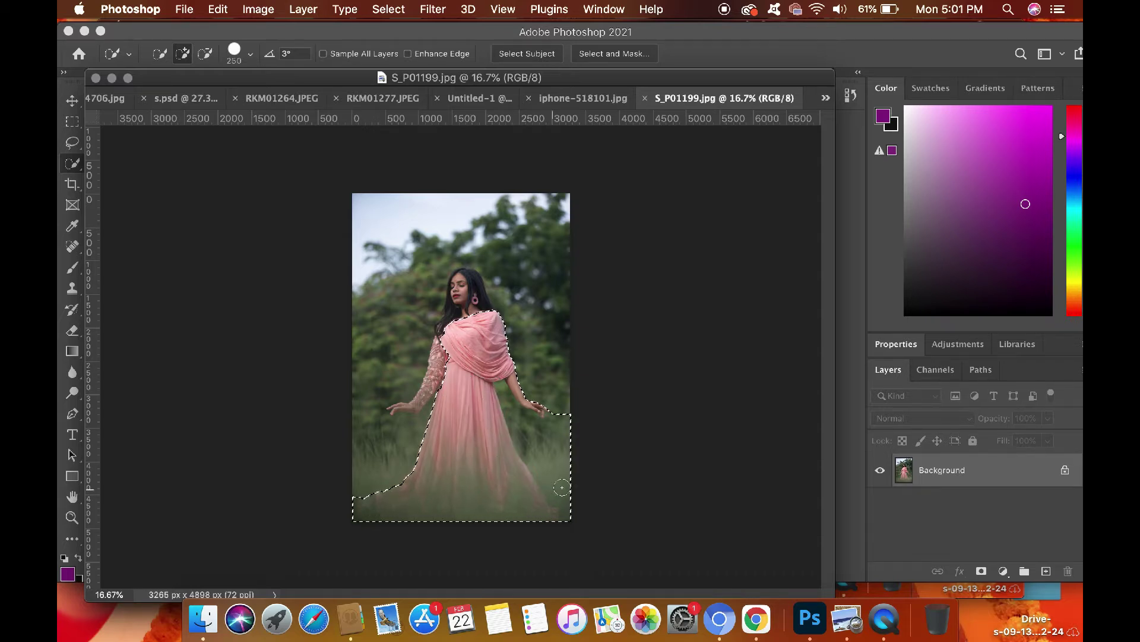
Subtract the background between the skirt and the right-hand arm with a size 90 brush, and add that arm and hand to the selection.
{"action": "left_click", "coordinate": [504, 399], "text": "alt"}
{"action": "scroll", "coordinate": [504, 399], "scroll_direction": "up", "scroll_amount": 5}
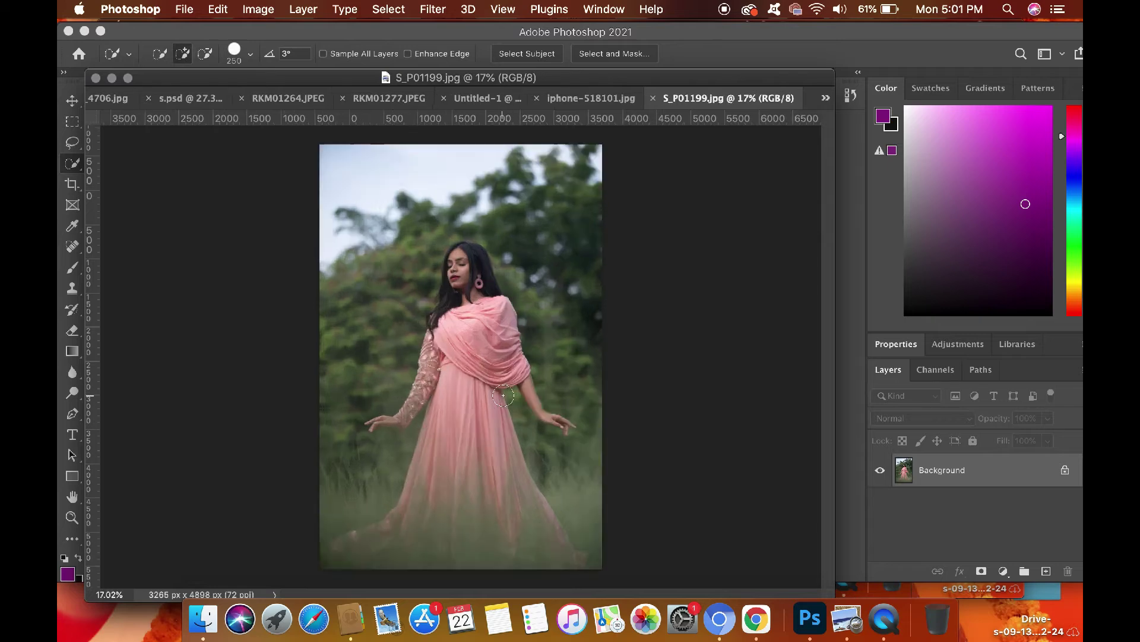
{"action": "key", "text": "bracketleft"}
{"action": "key", "text": "bracketleft"}
{"action": "key", "text": "bracketleft"}
{"action": "key", "text": "bracketleft"}
{"action": "key", "text": "bracketleft"}
{"action": "key", "text": "bracketleft"}
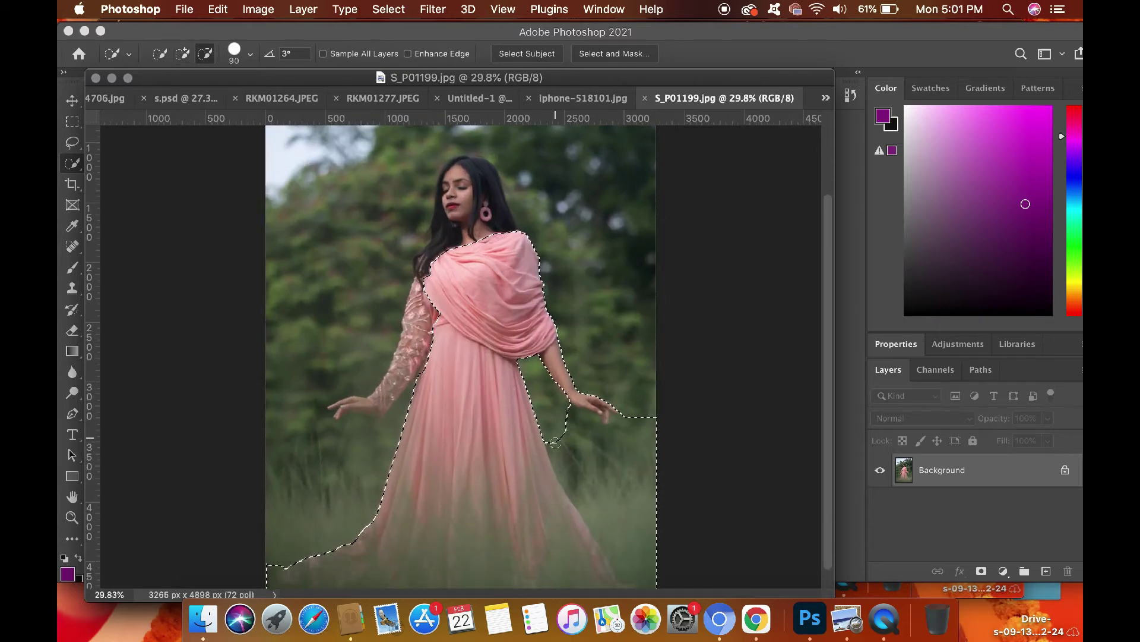
{"action": "mouse_move", "coordinate": [554, 442]}
{"action": "left_mouse_down"}
{"action": "mouse_move", "coordinate": [562, 465]}
{"action": "mouse_move", "coordinate": [577, 446]}
{"action": "left_mouse_up"}
{"action": "left_click", "coordinate": [564, 375], "text": "alt"}
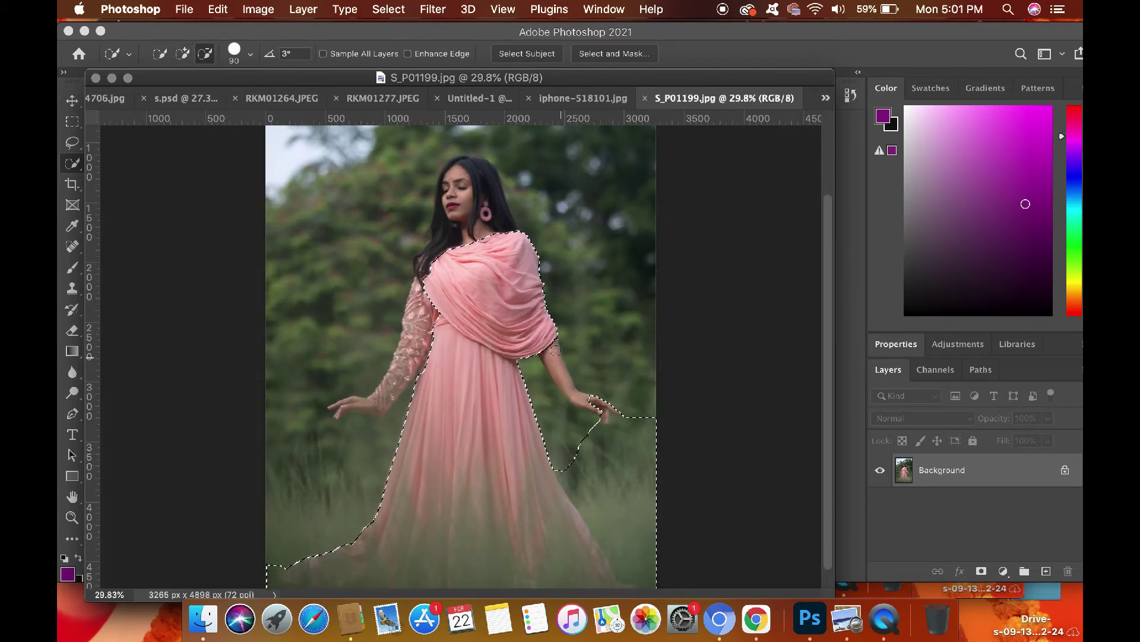
{"action": "left_click_drag", "start_coordinate": [558, 376], "coordinate": [604, 404]}
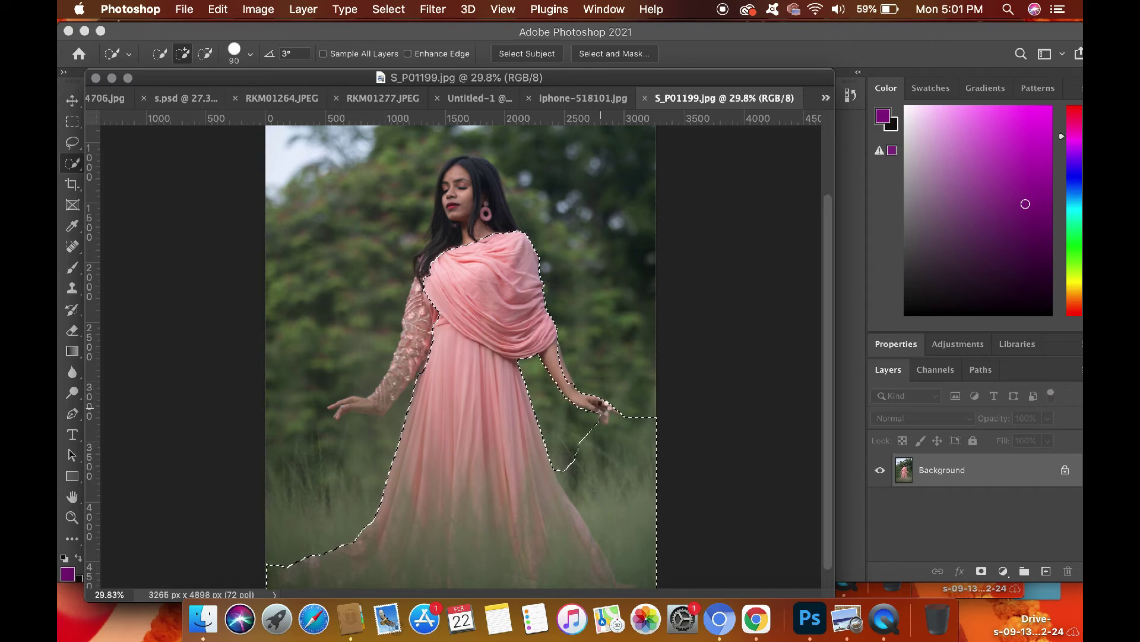
{"action": "left_click", "coordinate": [647, 427], "text": "alt"}
Add the lace sleeve, left-hand fingers, head, hair and remaining grass to the selection with a size 50 brush, excluding the gap beside the skirt.
{"action": "mouse_move", "coordinate": [426, 305]}
{"action": "left_mouse_down"}
{"action": "mouse_move", "coordinate": [420, 349]}
{"action": "mouse_move", "coordinate": [361, 406]}
{"action": "left_mouse_up"}
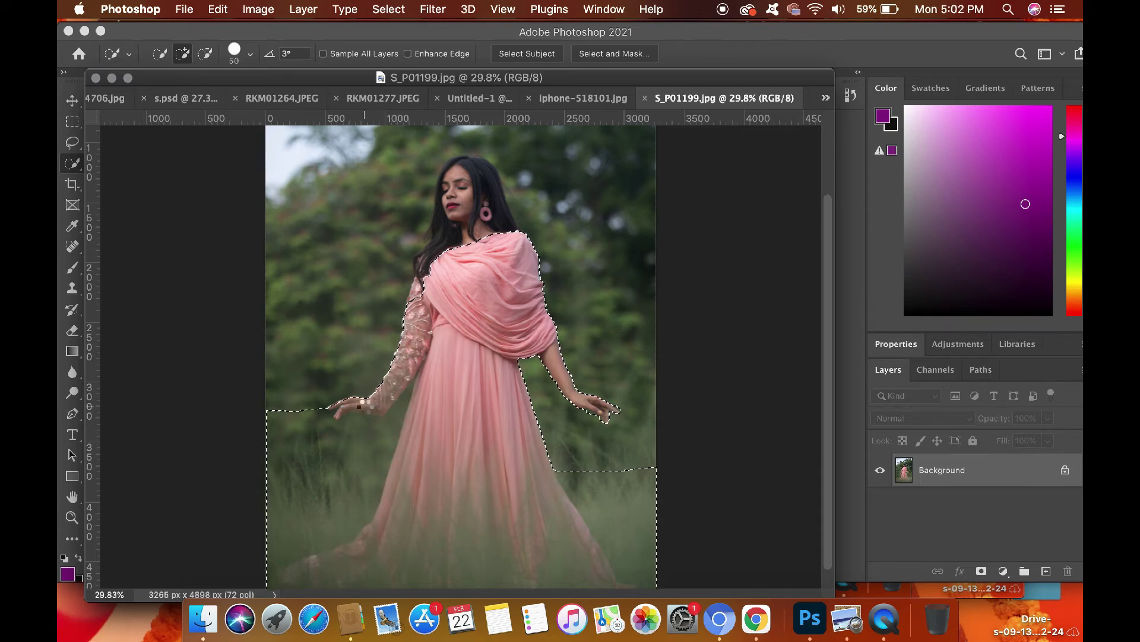
{"action": "mouse_move", "coordinate": [471, 235]}
{"action": "left_mouse_down"}
{"action": "mouse_move", "coordinate": [455, 168]}
{"action": "mouse_move", "coordinate": [492, 191]}
{"action": "mouse_move", "coordinate": [468, 158]}
{"action": "mouse_move", "coordinate": [443, 194]}
{"action": "mouse_move", "coordinate": [424, 262]}
{"action": "left_mouse_up"}
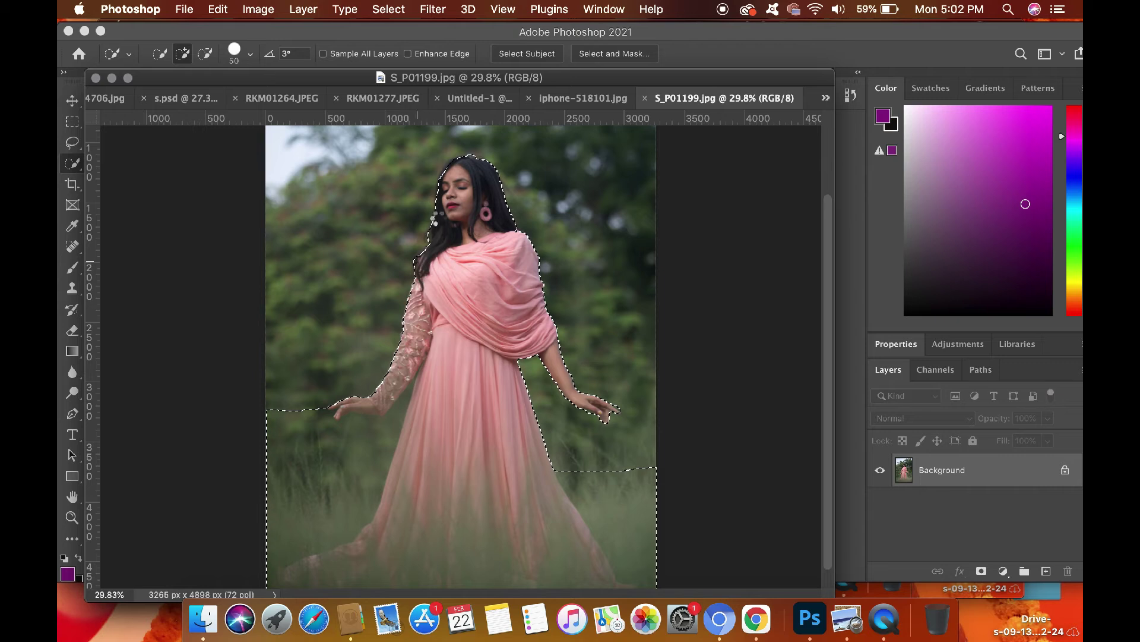
{"action": "left_click_drag", "start_coordinate": [448, 179], "coordinate": [453, 162]}
{"action": "mouse_move", "coordinate": [297, 411]}
{"action": "left_mouse_down"}
{"action": "mouse_move", "coordinate": [326, 445]}
{"action": "mouse_move", "coordinate": [366, 447]}
{"action": "mouse_move", "coordinate": [404, 404]}
{"action": "left_mouse_up"}
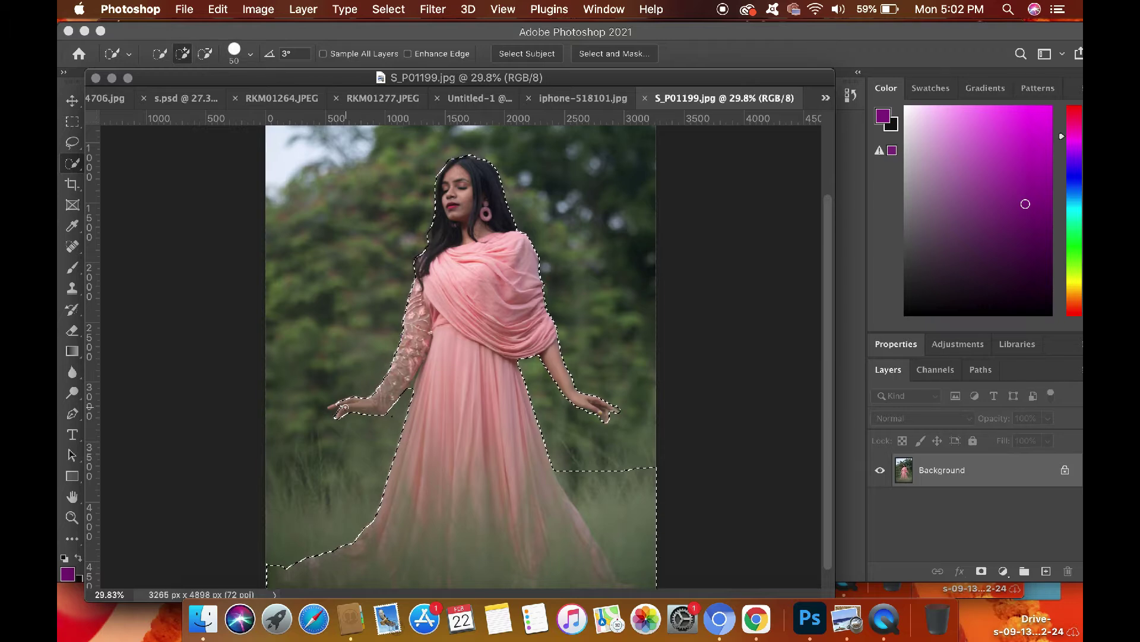
{"action": "left_click_drag", "start_coordinate": [334, 408], "coordinate": [327, 409]}
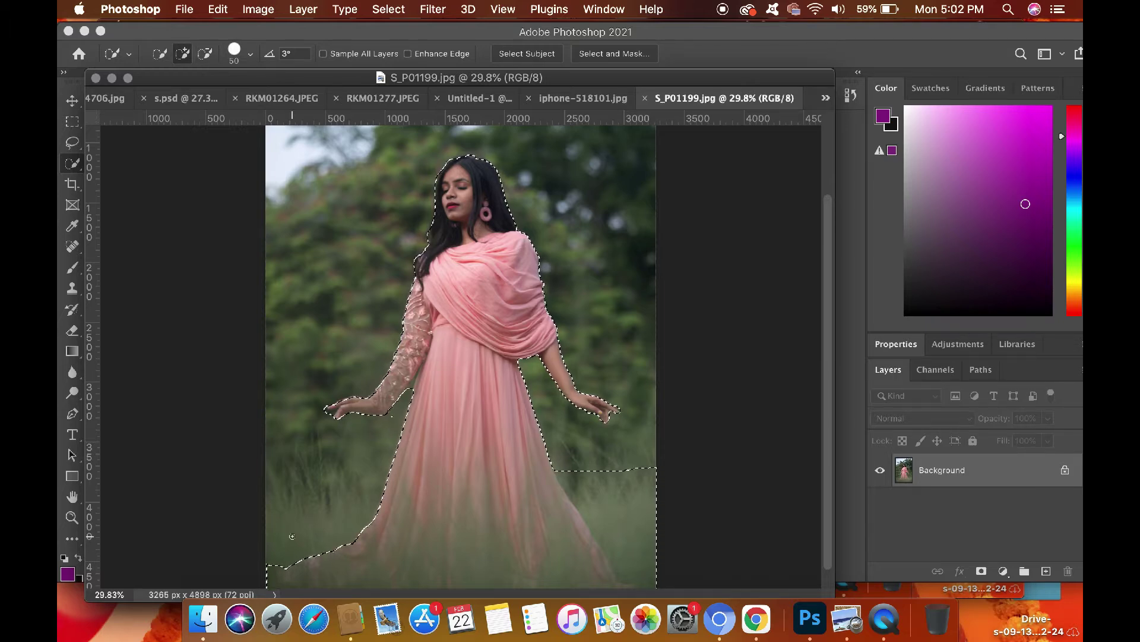
{"action": "mouse_move", "coordinate": [304, 541]}
{"action": "left_mouse_down"}
{"action": "mouse_move", "coordinate": [287, 515]}
{"action": "mouse_move", "coordinate": [352, 508]}
{"action": "left_mouse_up"}
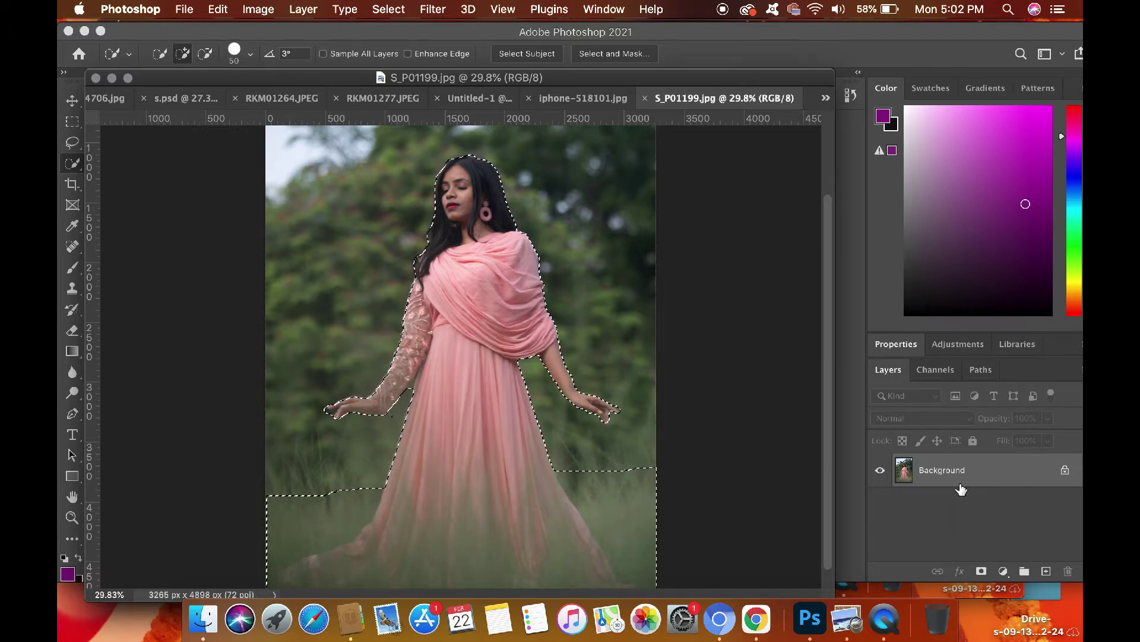
Mask the photo to the selection and place a black (000000) Solid Color fill layer beneath it.
{"action": "left_click", "coordinate": [982, 571]}
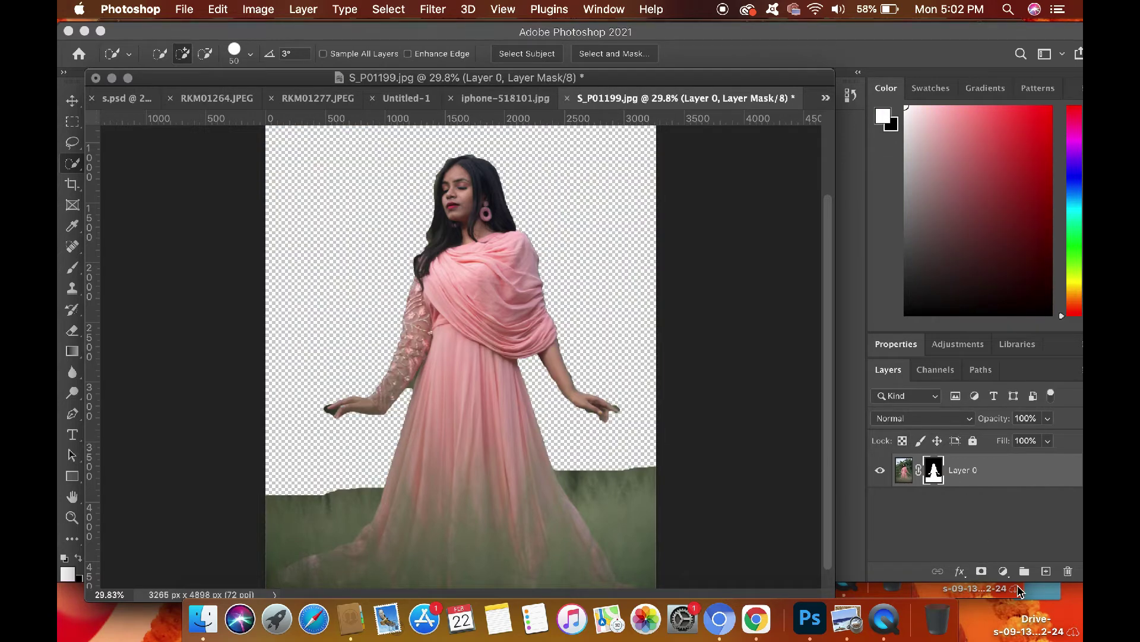
{"action": "left_click", "coordinate": [1003, 570]}
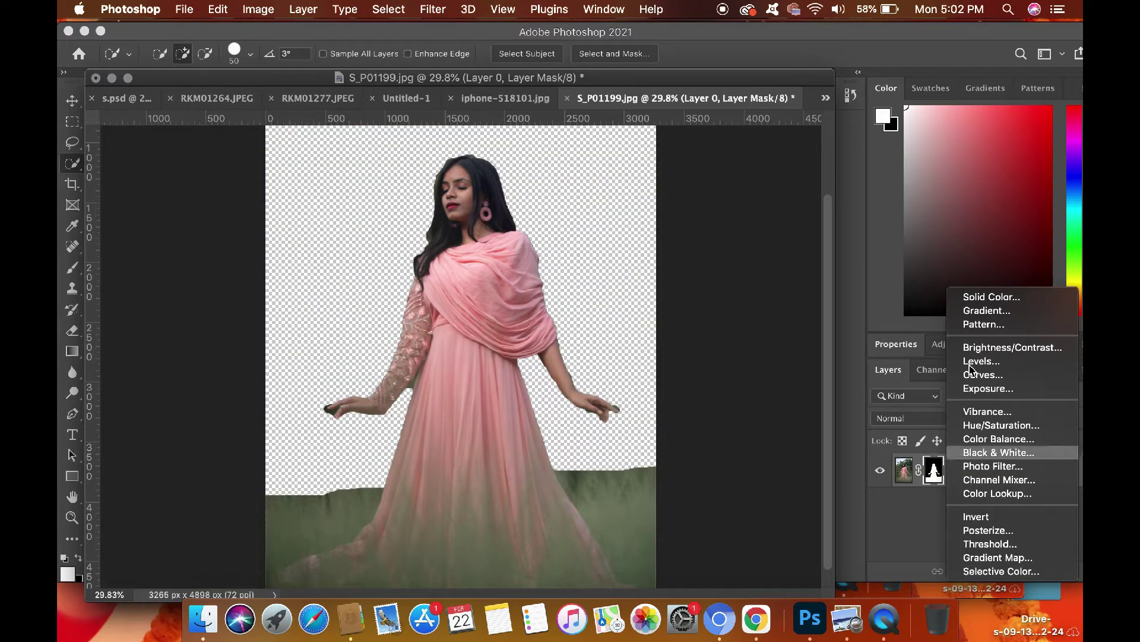
{"action": "left_click", "coordinate": [975, 297]}
{"action": "left_click_drag", "start_coordinate": [804, 384], "coordinate": [822, 484]}
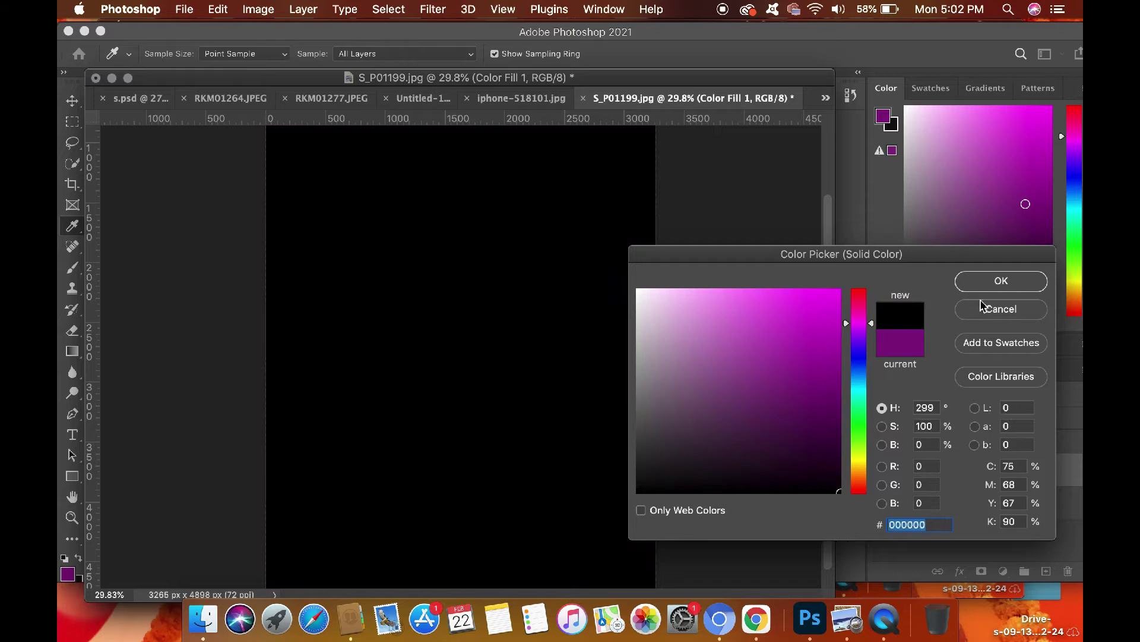
{"action": "left_click", "coordinate": [998, 288]}
{"action": "left_click_drag", "start_coordinate": [901, 486], "coordinate": [906, 518]}
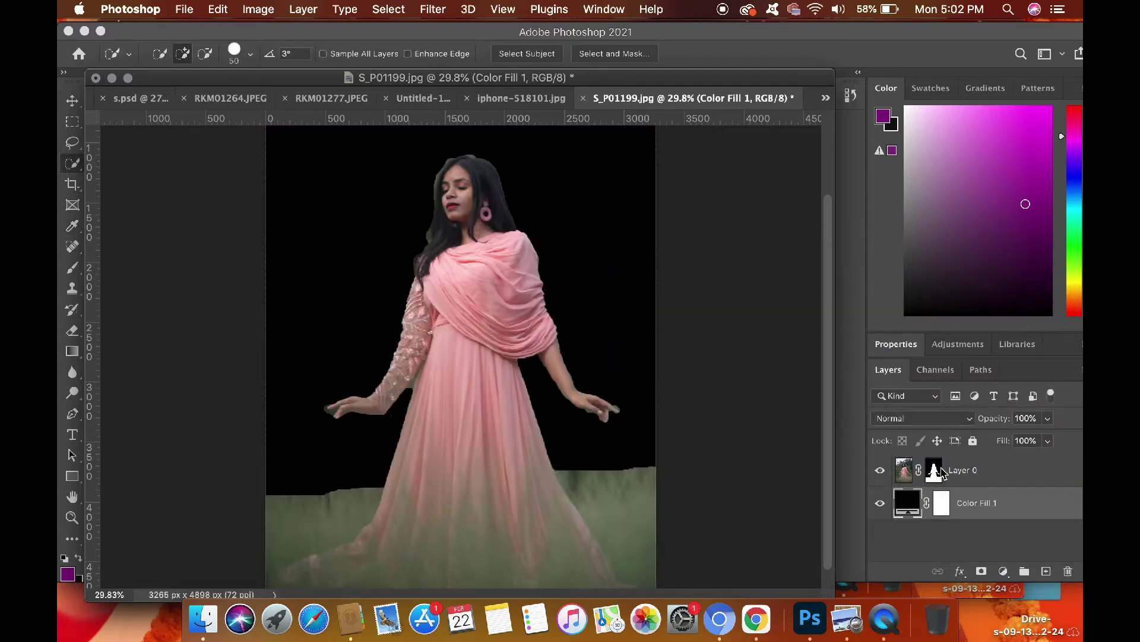
Open Layer 0's mask in Select and Mask and refine the edges around the hair, shawl and right-hand arm.
{"action": "left_click", "coordinate": [941, 472]}
{"action": "right_click", "coordinate": [940, 472]}
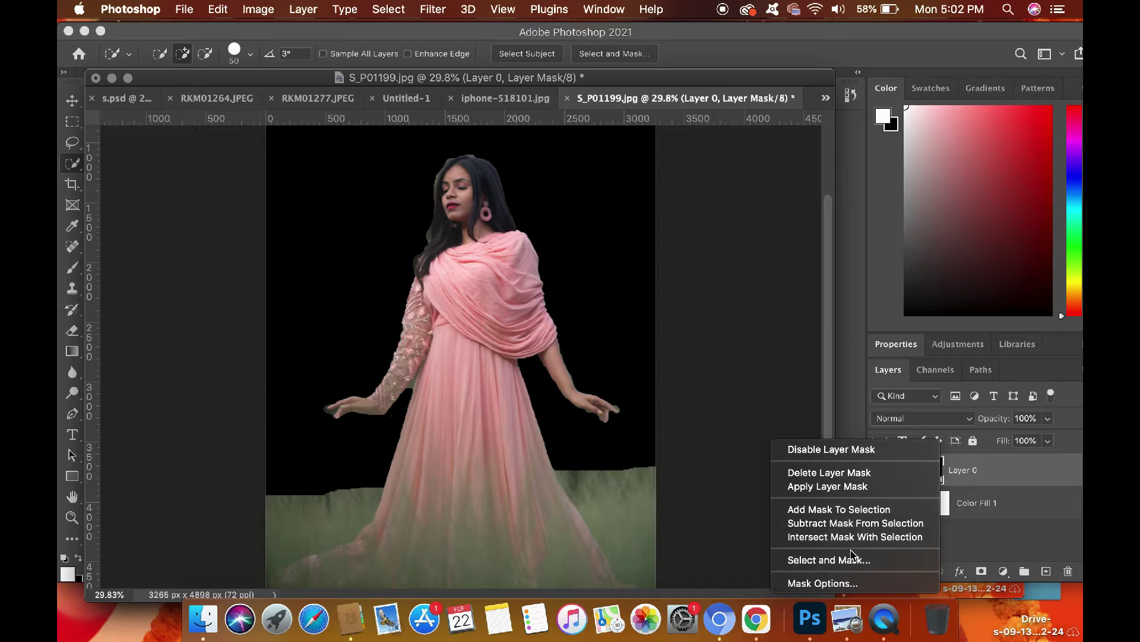
{"action": "left_click", "coordinate": [851, 559]}
{"action": "scroll", "coordinate": [454, 277], "scroll_direction": "up", "scroll_amount": 5}
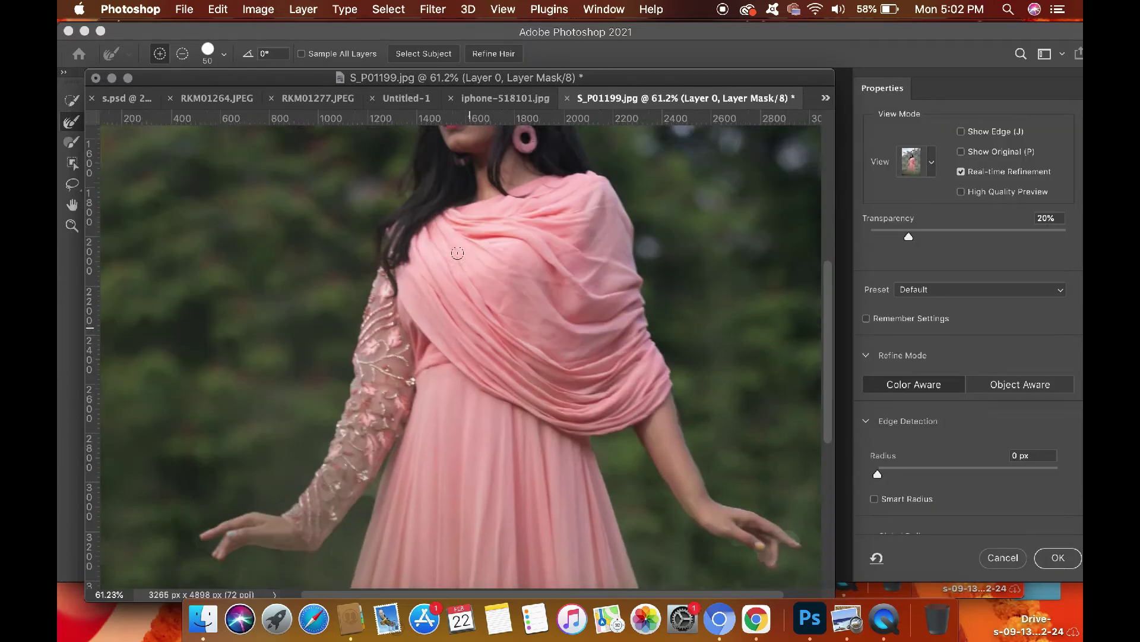
{"action": "scroll", "coordinate": [423, 362], "scroll_direction": "up", "scroll_amount": 5}
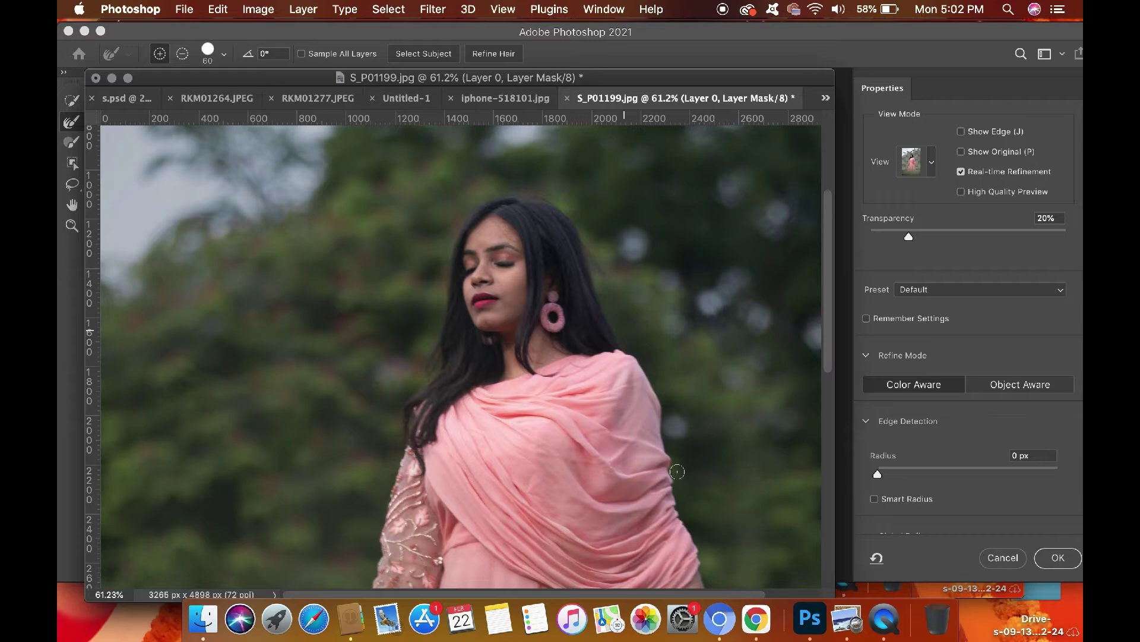
{"action": "scroll", "coordinate": [685, 477], "scroll_direction": "down", "scroll_amount": 10}
{"action": "scroll", "coordinate": [685, 477], "scroll_direction": "right", "scroll_amount": 5}
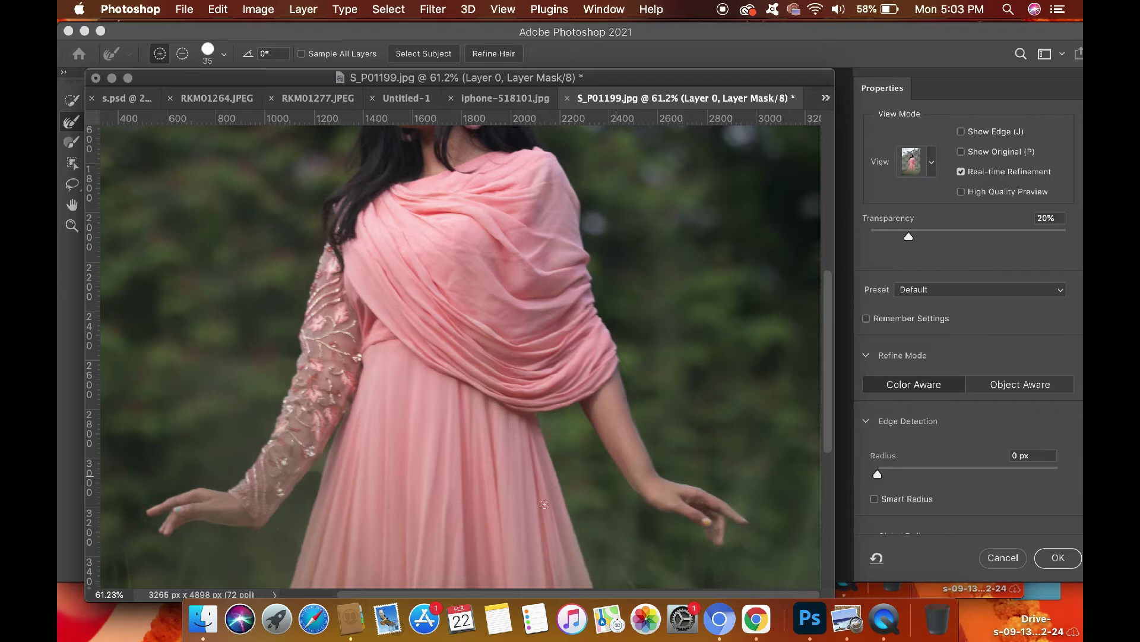
Refine the mask along the lace sleeve and blend the hard upper edge of the grass, using a brush up to size 70.
{"action": "scroll", "coordinate": [544, 504], "scroll_direction": "left", "scroll_amount": 3}
{"action": "key", "text": "bracketright"}
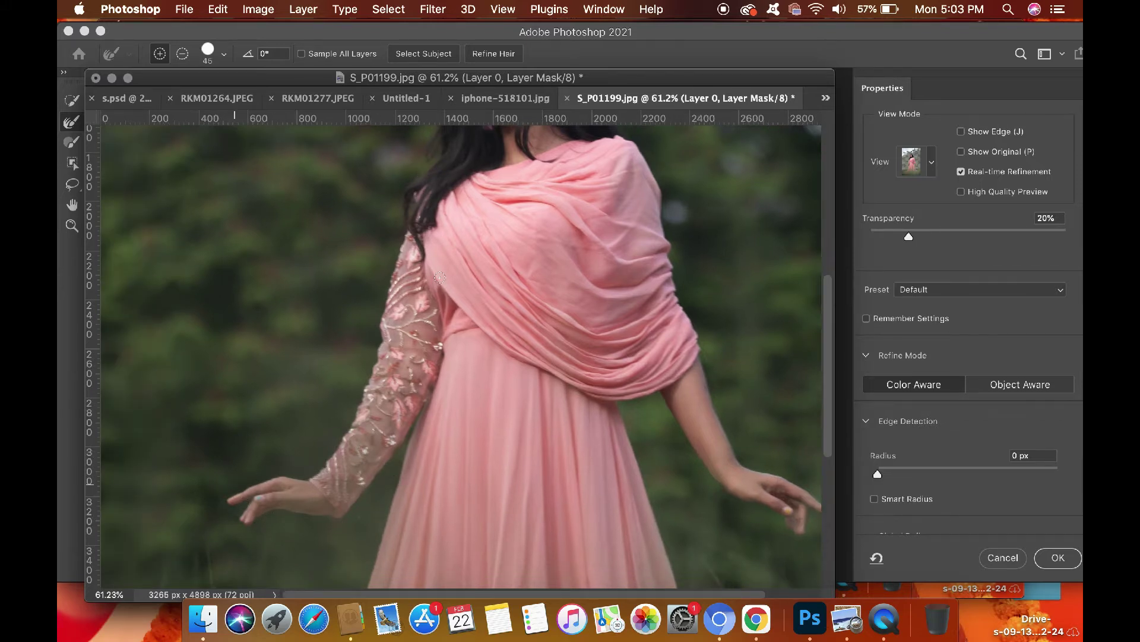
{"action": "scroll", "coordinate": [484, 451], "scroll_direction": "down", "scroll_amount": 5}
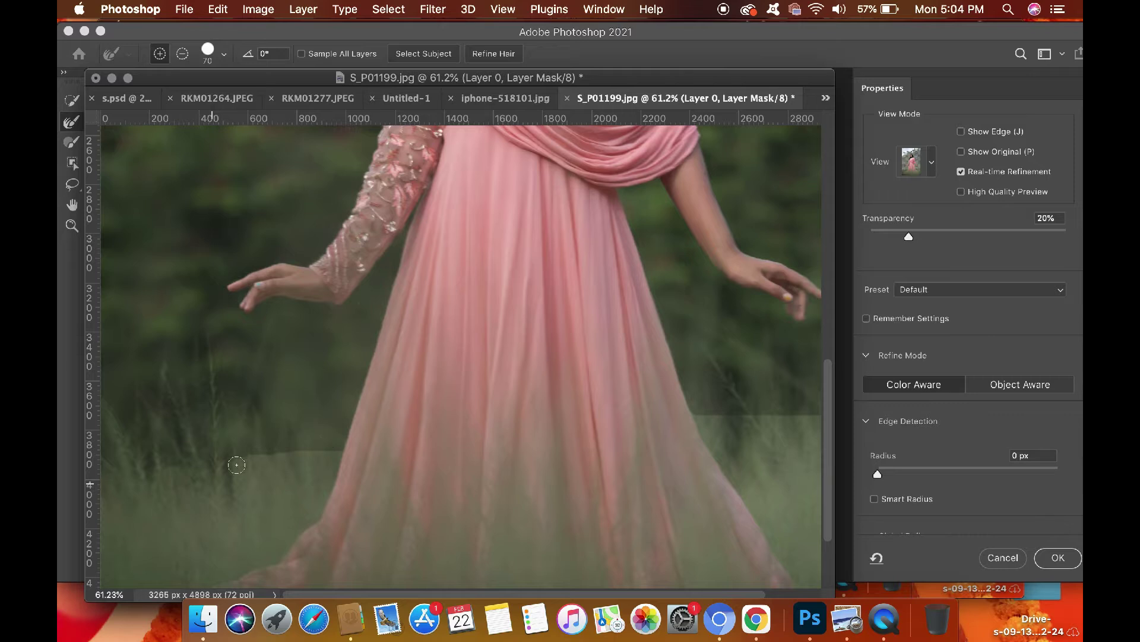
{"action": "mouse_move", "coordinate": [331, 438]}
{"action": "left_mouse_down"}
{"action": "mouse_move", "coordinate": [393, 452]}
{"action": "mouse_move", "coordinate": [332, 474]}
{"action": "left_mouse_up"}
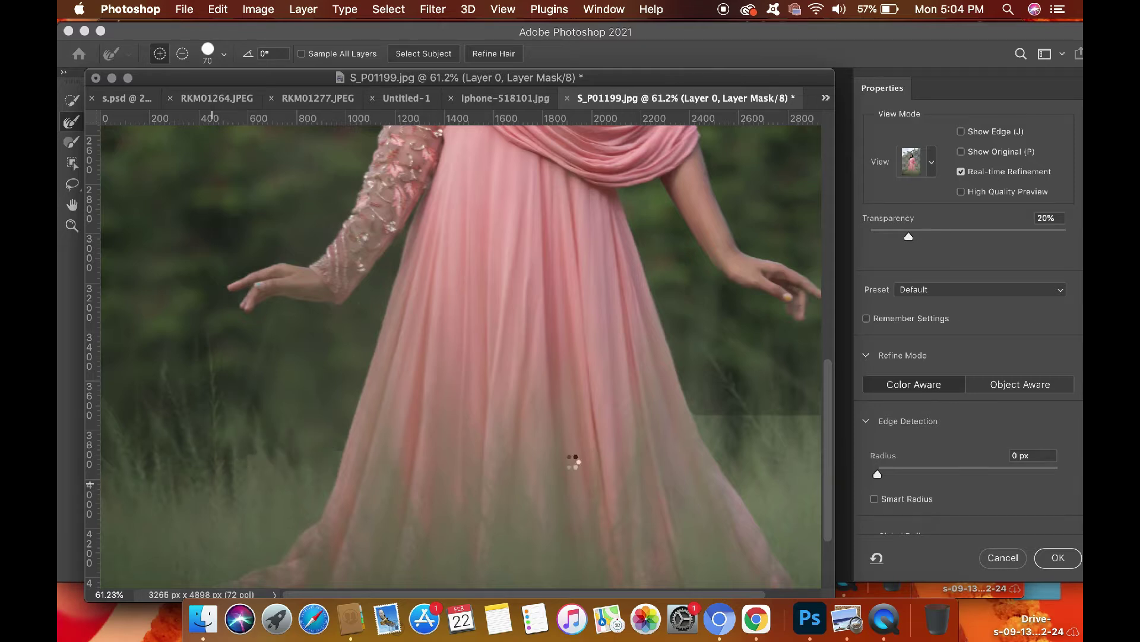
{"action": "scroll", "coordinate": [679, 469], "scroll_direction": "right", "scroll_amount": 4}
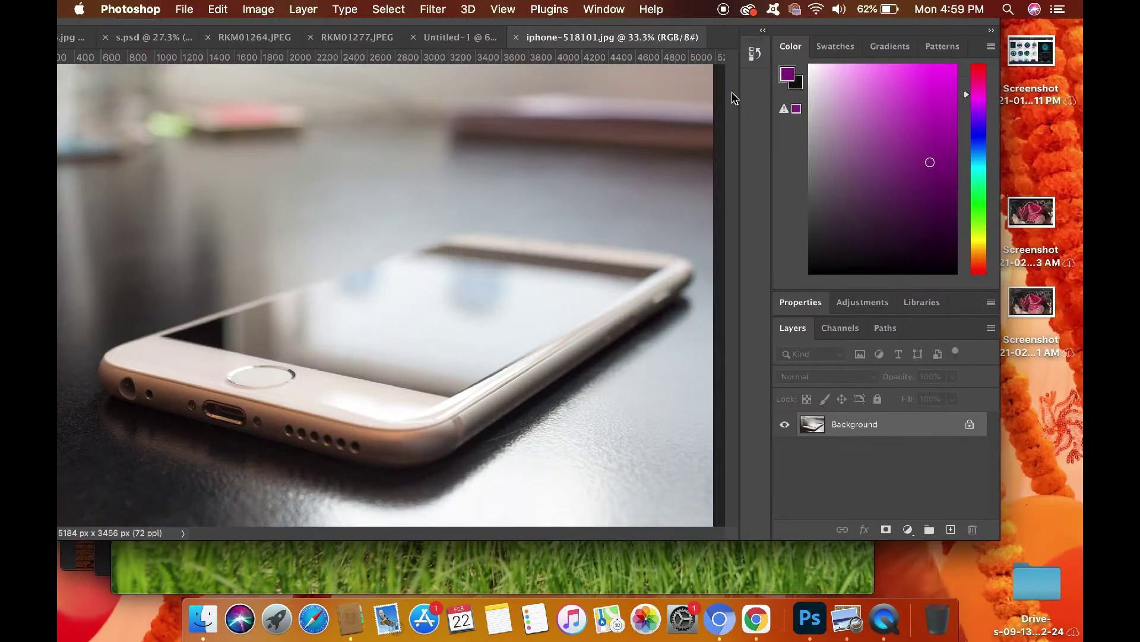
Bring the masked woman into the iphone-518101.jpg document, scale her down and position her over the phone.
{"action": "left_click_drag", "start_coordinate": [721, 46], "coordinate": [632, 112]}
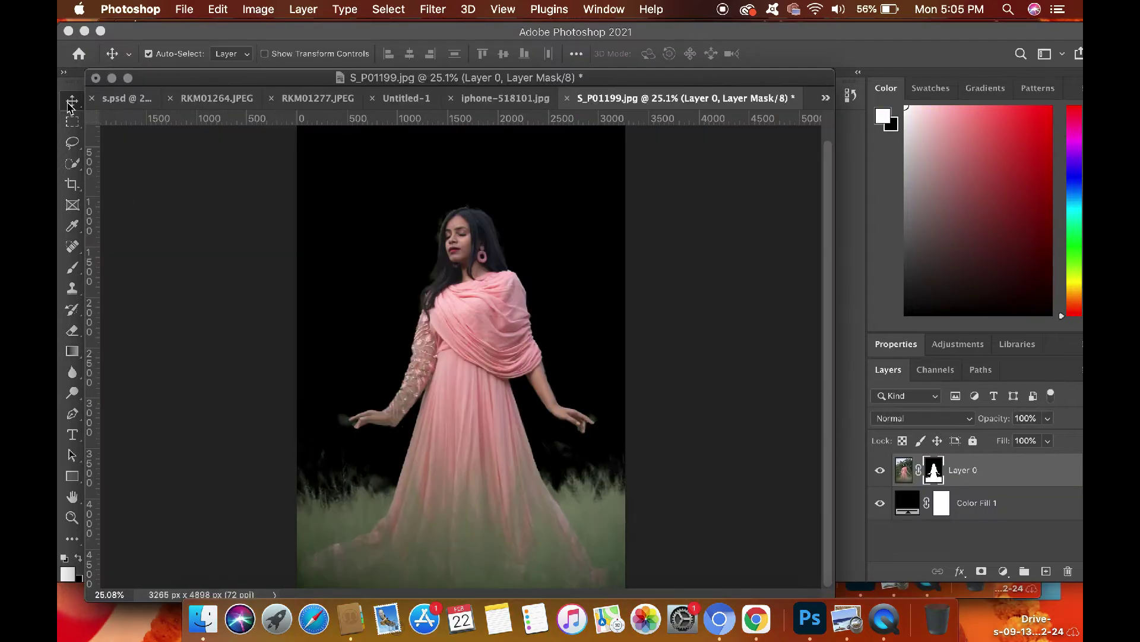
{"action": "left_click_drag", "start_coordinate": [498, 353], "coordinate": [530, 345]}
{"action": "scroll", "coordinate": [530, 344], "scroll_direction": "down", "scroll_amount": 3}
{"action": "key", "text": "super+t"}
{"action": "left_click_drag", "start_coordinate": [619, 331], "coordinate": [499, 330]}
{"action": "left_click_drag", "start_coordinate": [435, 356], "coordinate": [535, 284]}
{"action": "scroll", "coordinate": [514, 307], "scroll_direction": "up", "scroll_amount": 3}
{"action": "key", "text": "Return"}
Set up the Eraser with 54% hardness for cleaning the area around the woman's head.
{"action": "scroll", "coordinate": [557, 408], "scroll_direction": "up", "scroll_amount": 8}
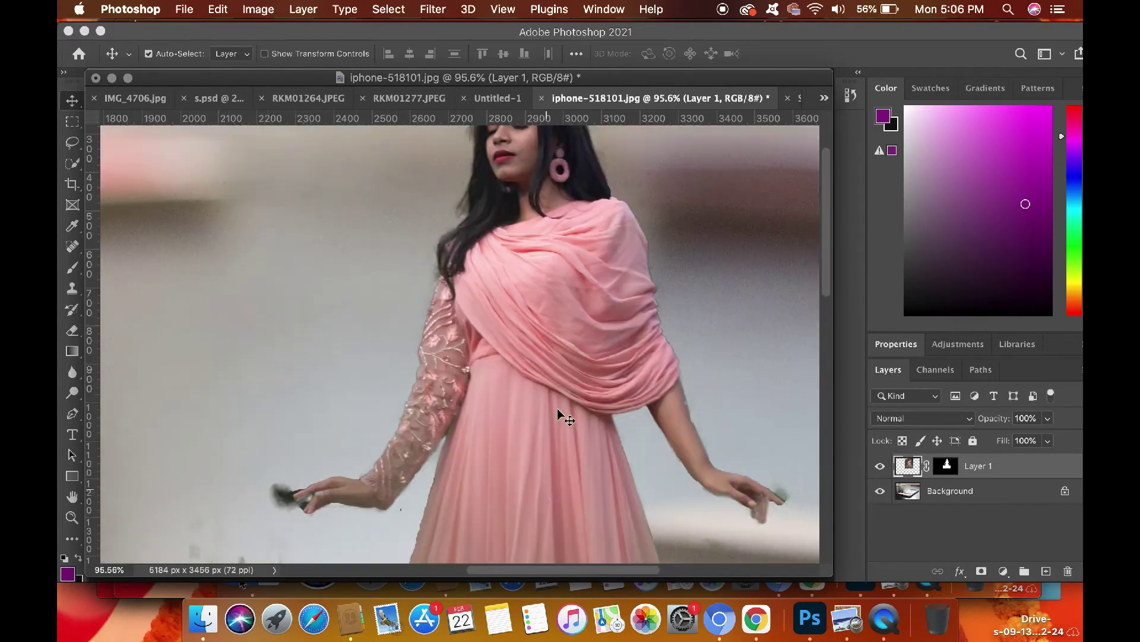
{"action": "scroll", "coordinate": [557, 408], "scroll_direction": "up", "scroll_amount": 2}
{"action": "scroll", "coordinate": [502, 333], "scroll_direction": "up", "scroll_amount": 5}
{"action": "scroll", "coordinate": [654, 291], "scroll_direction": "down", "scroll_amount": 5}
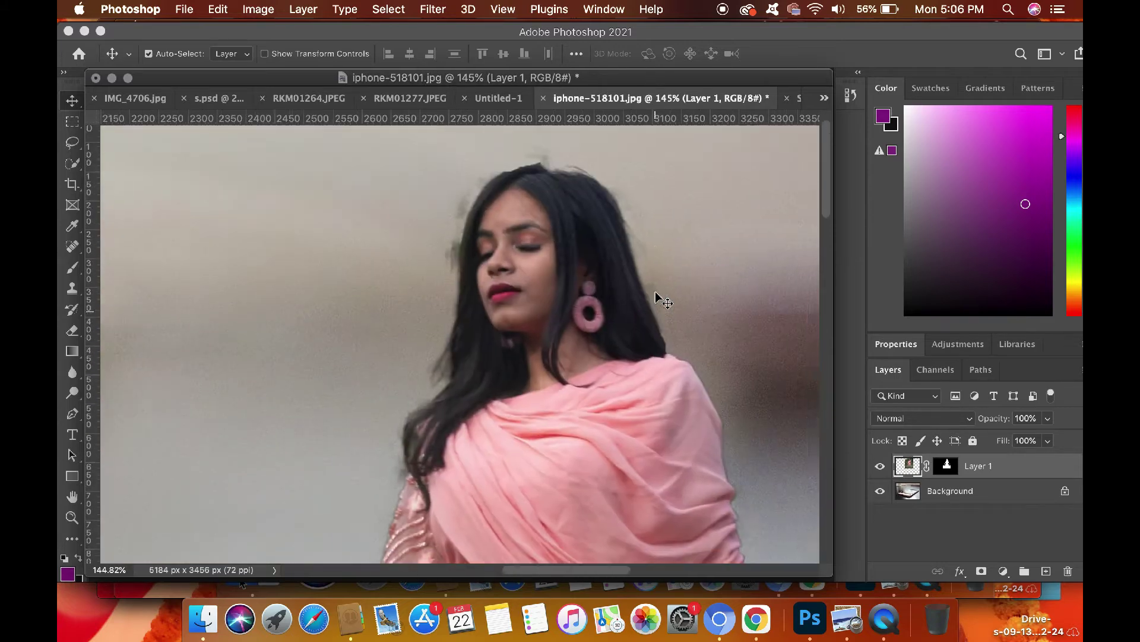
{"action": "scroll", "coordinate": [654, 291], "scroll_direction": "up", "scroll_amount": 2}
{"action": "left_click", "coordinate": [73, 331]}
{"action": "left_click", "coordinate": [173, 54]}
{"action": "left_click", "coordinate": [200, 141]}
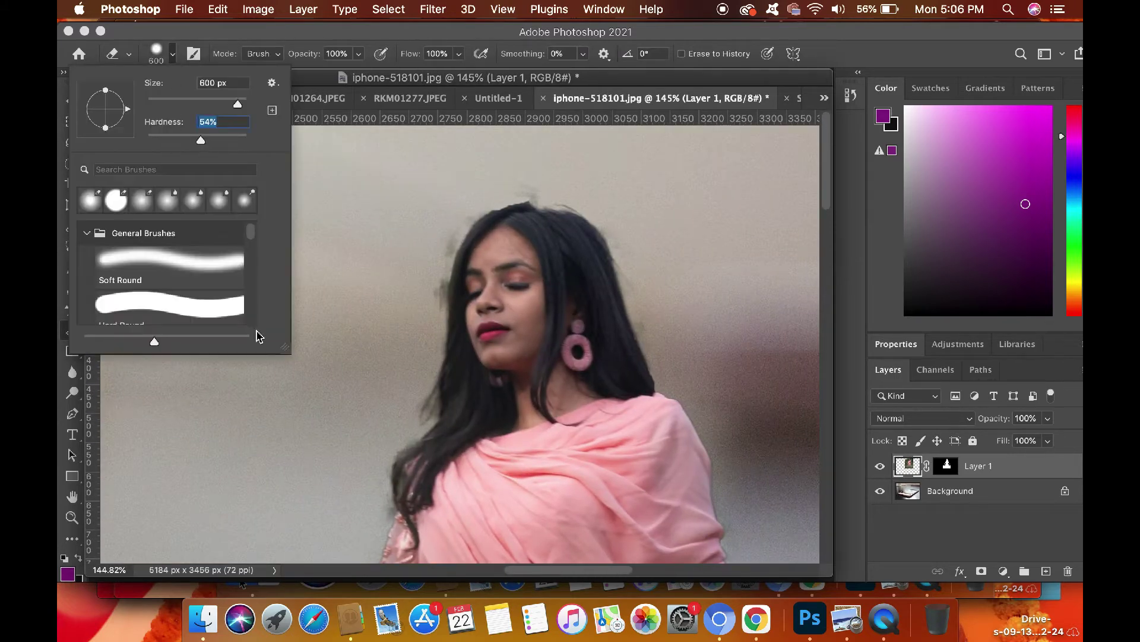
Undo the test erase, reduce the eraser to size 70 and erase the leftover background fringe around the left side and top of the hair.
{"action": "left_click", "coordinate": [246, 453]}
{"action": "key", "text": "super+z"}
{"action": "key", "text": "bracketleft"}
{"action": "key", "text": "bracketleft"}
{"action": "key", "text": "bracketleft"}
{"action": "key", "text": "bracketleft"}
{"action": "key", "text": "bracketleft"}
{"action": "key", "text": "bracketleft"}
{"action": "key", "text": "bracketleft"}
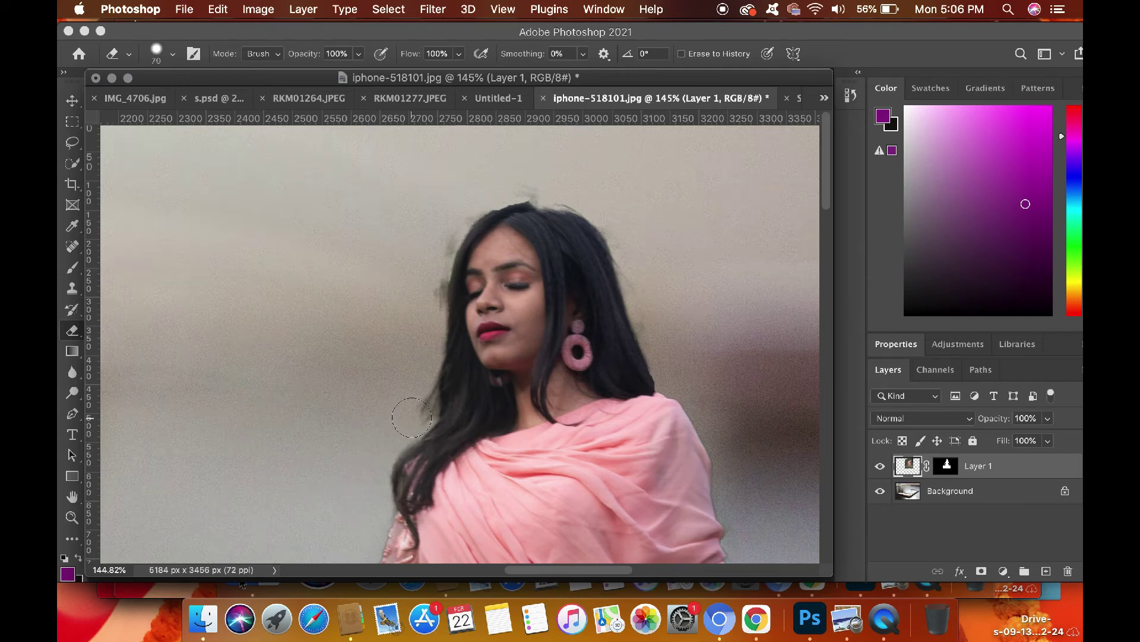
{"action": "mouse_move", "coordinate": [426, 313]}
{"action": "left_mouse_down"}
{"action": "mouse_move", "coordinate": [440, 238]}
{"action": "mouse_move", "coordinate": [471, 198]}
{"action": "mouse_move", "coordinate": [548, 183]}
{"action": "mouse_move", "coordinate": [599, 201]}
{"action": "left_mouse_up"}
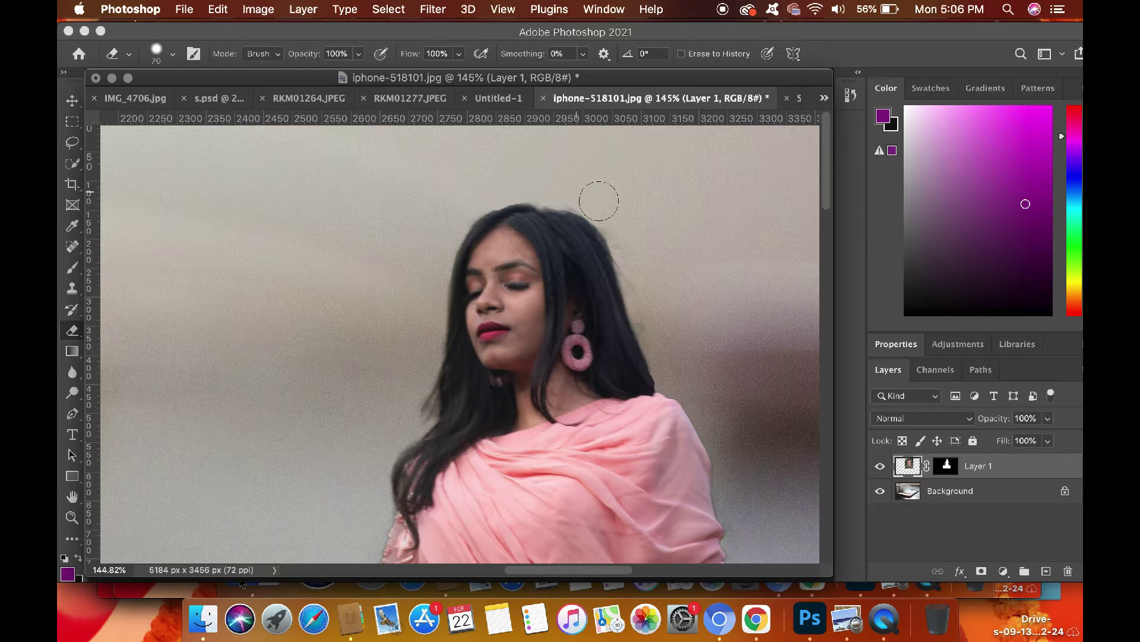
Erase the leftover background fringe along the woman's shawl, forearm and outstretched hand with the eraser at size 40 and smaller.
{"action": "scroll", "coordinate": [647, 402], "scroll_direction": "down", "scroll_amount": 6}
{"action": "scroll", "coordinate": [647, 402], "scroll_direction": "right", "scroll_amount": 3}
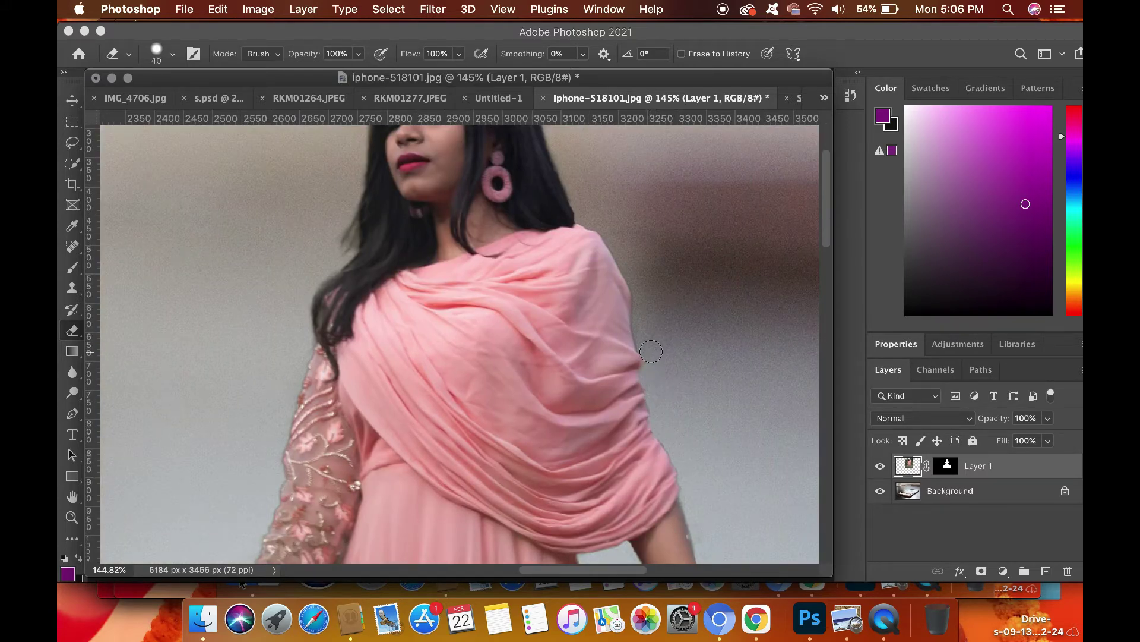
{"action": "scroll", "coordinate": [641, 328], "scroll_direction": "down", "scroll_amount": 4}
{"action": "scroll", "coordinate": [642, 329], "scroll_direction": "right", "scroll_amount": 2}
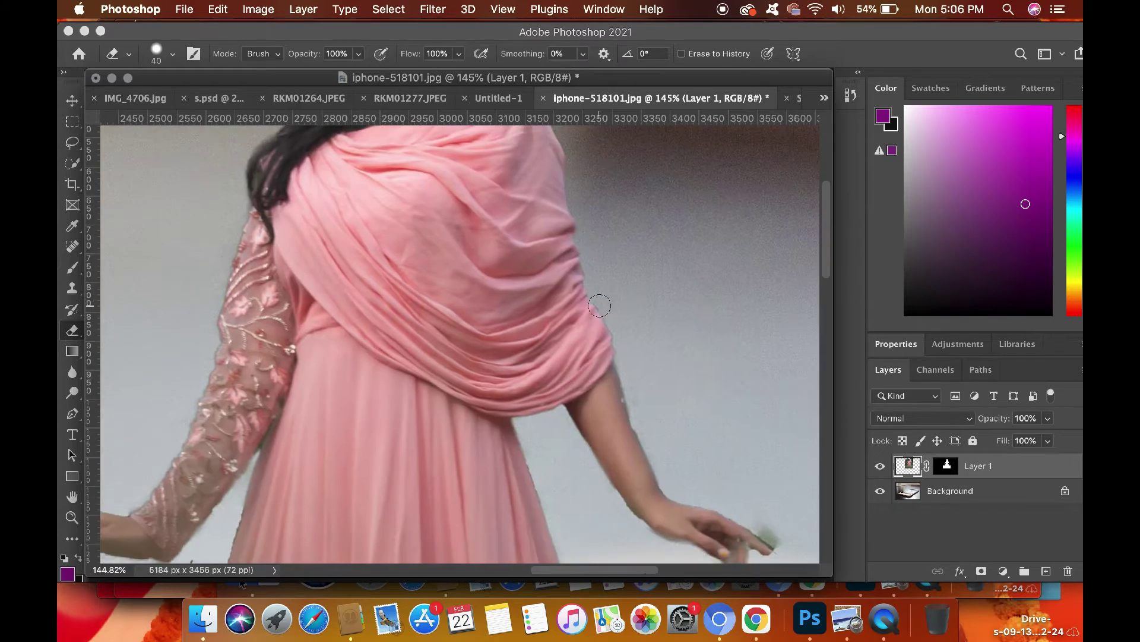
{"action": "scroll", "coordinate": [651, 436], "scroll_direction": "right", "scroll_amount": 2}
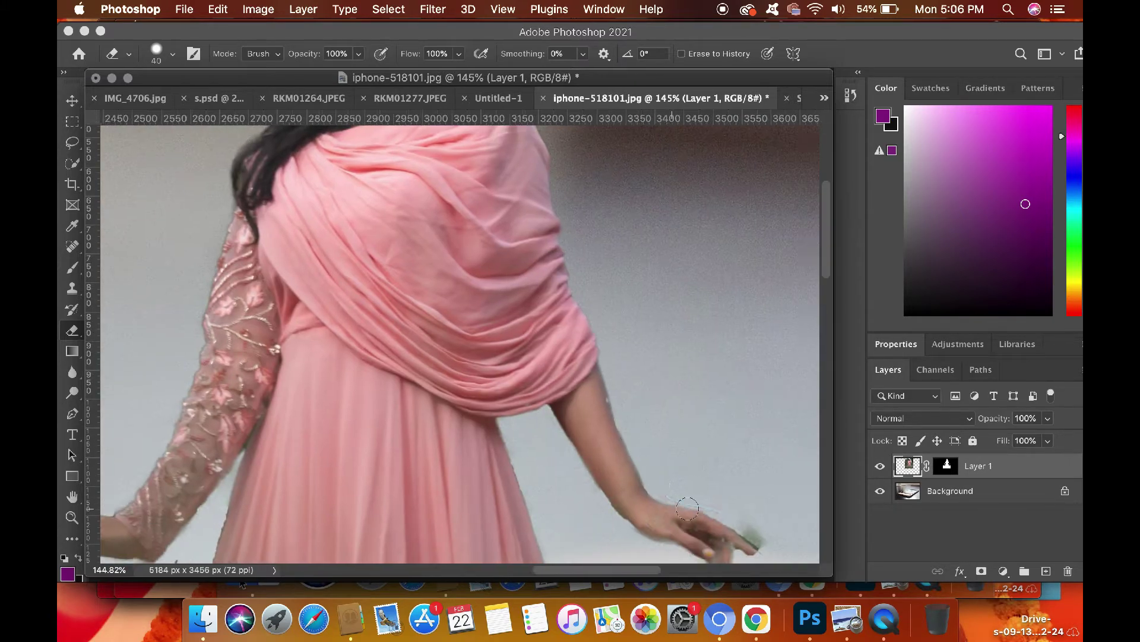
{"action": "scroll", "coordinate": [642, 386], "scroll_direction": "down", "scroll_amount": 4}
{"action": "left_click_drag", "start_coordinate": [663, 372], "coordinate": [682, 381]}
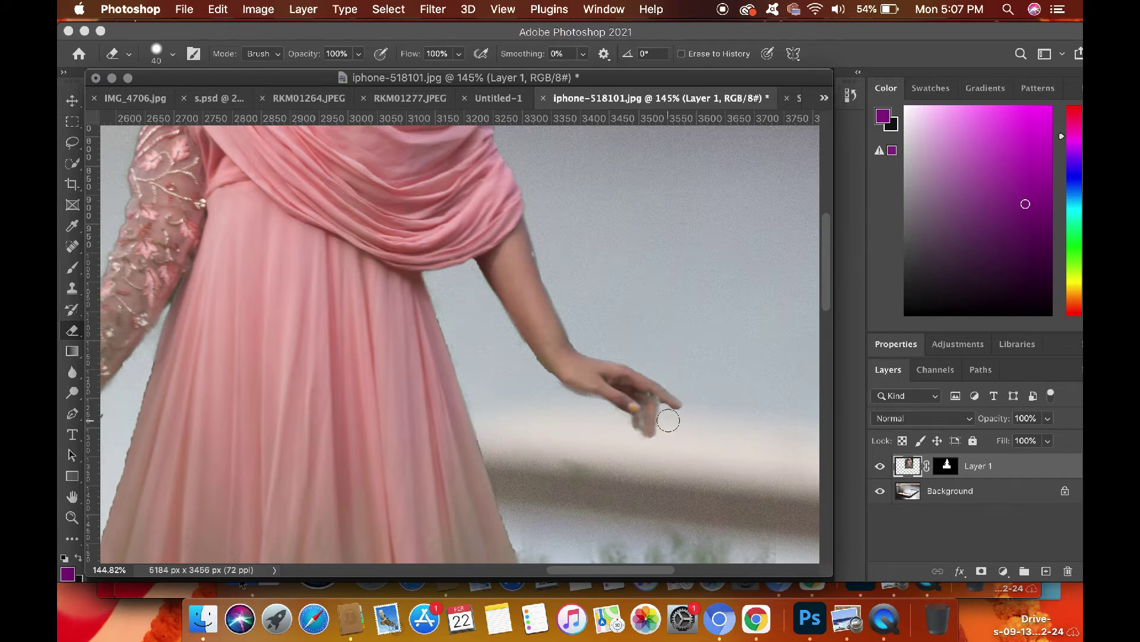
{"action": "key", "text": "bracketleft"}
{"action": "key", "text": "bracketleft"}
{"action": "key", "text": "bracketleft"}
{"action": "key", "text": "bracketleft"}
{"action": "key", "text": "bracketleft"}
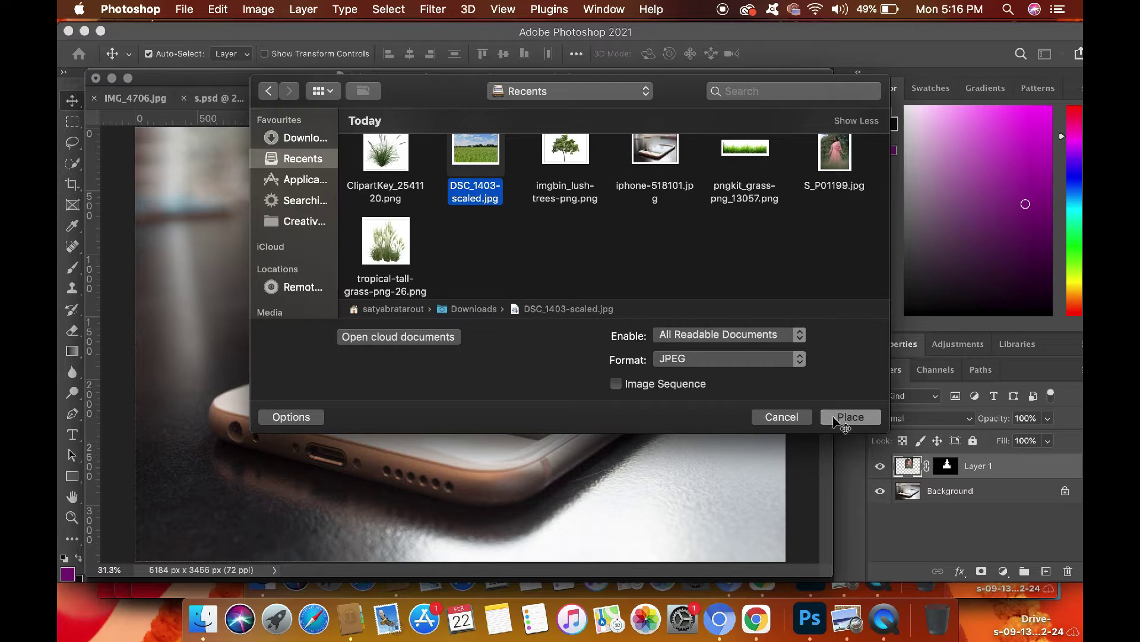
Place DSC_1403-scaled.jpg in the phone document, enlarge it to about 611% and position it over the phone.
{"action": "left_click", "coordinate": [849, 417]}
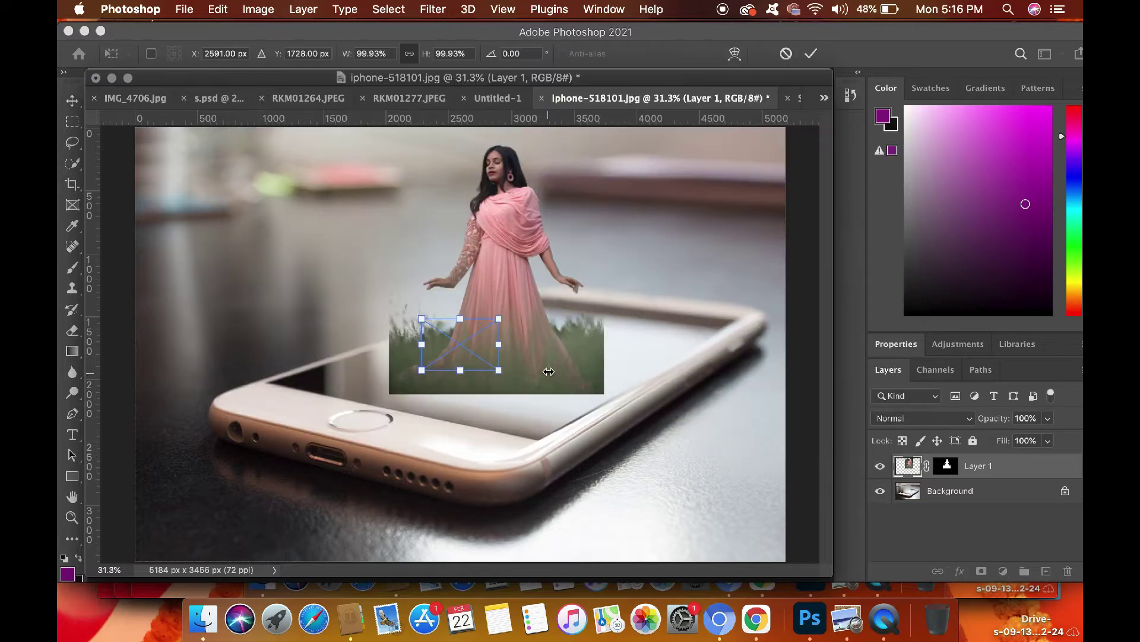
{"action": "left_click_drag", "start_coordinate": [551, 423], "coordinate": [468, 366]}
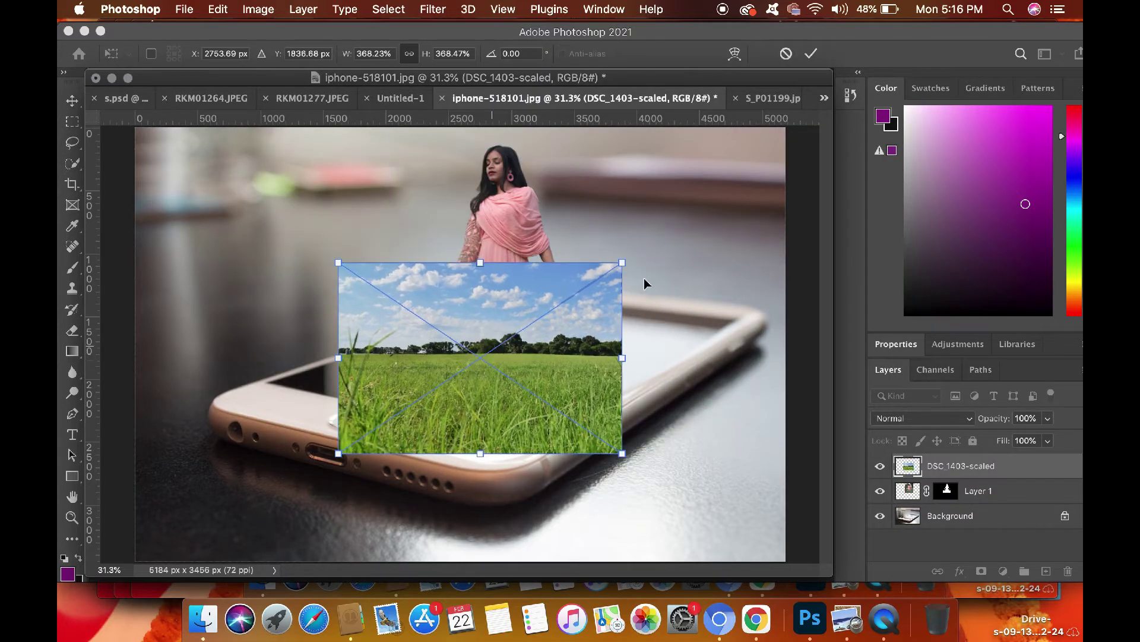
{"action": "left_click_drag", "start_coordinate": [622, 262], "coordinate": [790, 151]}
{"action": "left_click_drag", "start_coordinate": [487, 344], "coordinate": [419, 351]}
{"action": "left_click_drag", "start_coordinate": [731, 315], "coordinate": [745, 305]}
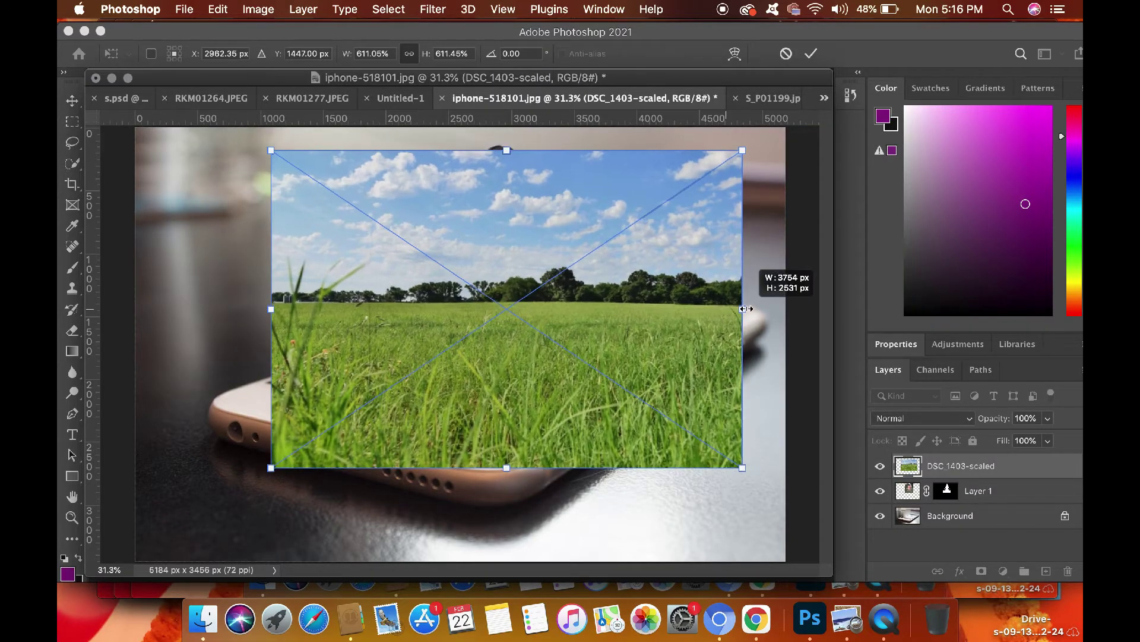
{"action": "left_click_drag", "start_coordinate": [601, 377], "coordinate": [607, 323]}
{"action": "key", "text": "Return"}
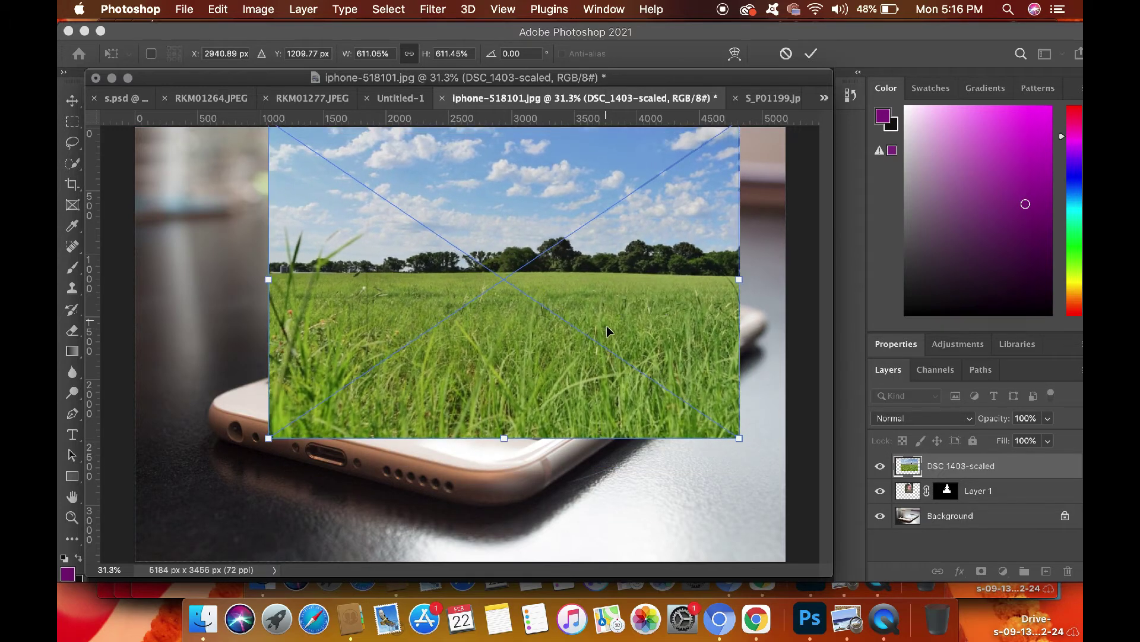
Rasterize the placed field photo and erase its sky and tree line with the eraser at size 800.
{"action": "key", "text": "e"}
{"action": "left_click", "coordinate": [401, 202]}
{"action": "key", "text": "Return"}
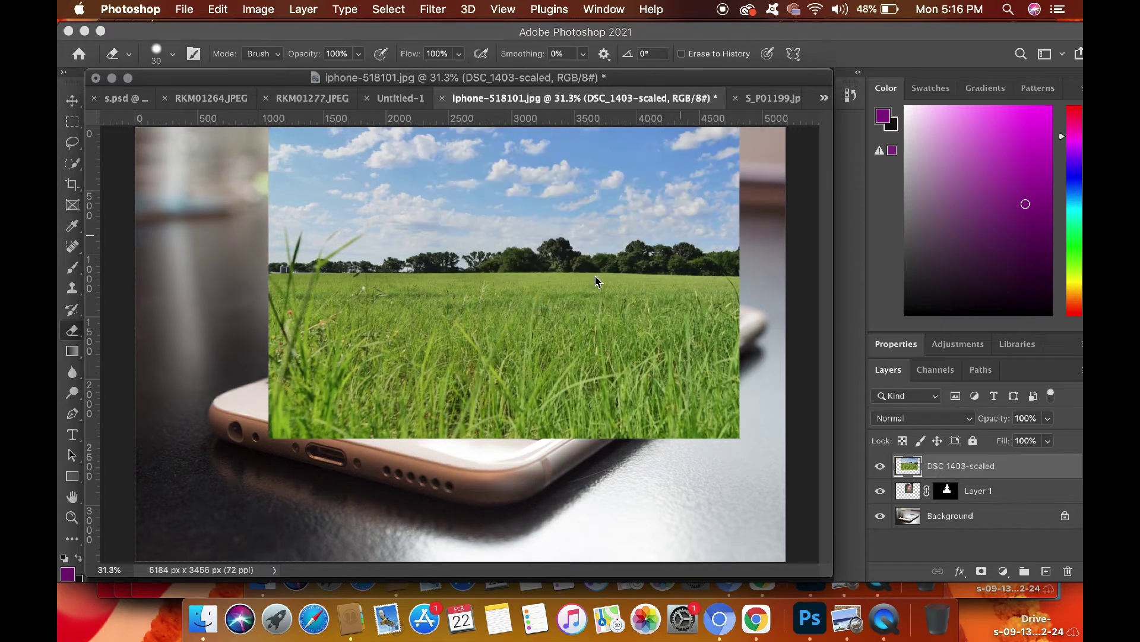
{"action": "key", "text": "bracketright"}
{"action": "key", "text": "bracketright"}
{"action": "key", "text": "bracketright"}
{"action": "key", "text": "bracketright"}
{"action": "key", "text": "bracketright"}
{"action": "key", "text": "bracketright"}
{"action": "key", "text": "bracketright"}
{"action": "key", "text": "bracketright"}
{"action": "key", "text": "bracketright"}
{"action": "key", "text": "bracketright"}
{"action": "key", "text": "bracketright"}
{"action": "key", "text": "bracketright"}
{"action": "key", "text": "bracketright"}
{"action": "left_click", "coordinate": [275, 225]}
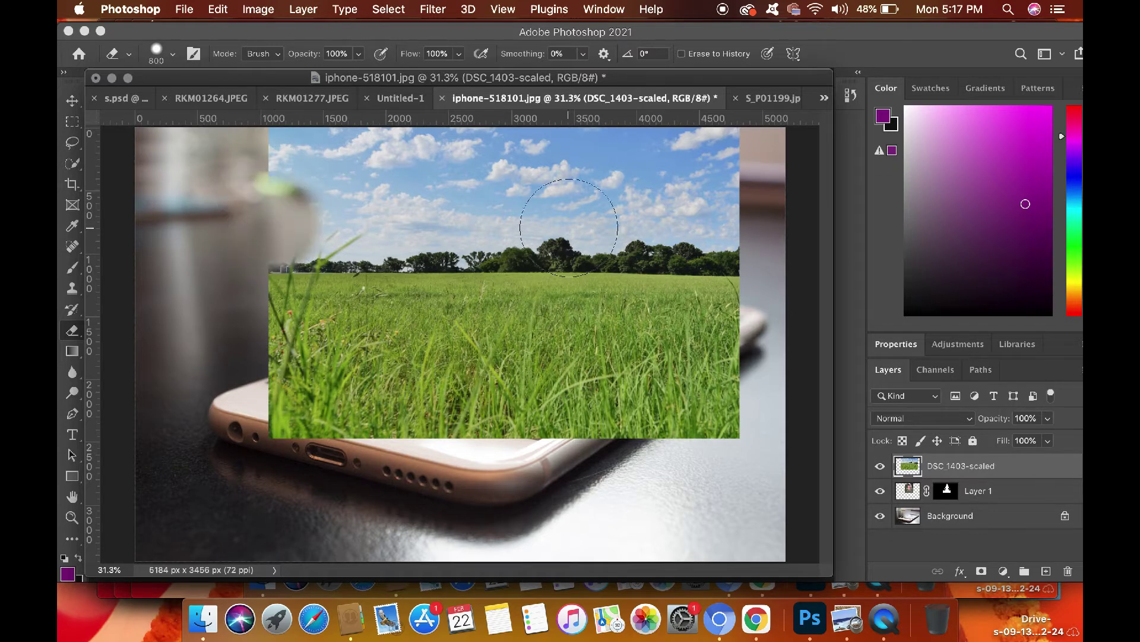
{"action": "left_click_drag", "start_coordinate": [738, 228], "coordinate": [330, 224]}
{"action": "left_click_drag", "start_coordinate": [315, 148], "coordinate": [772, 170]}
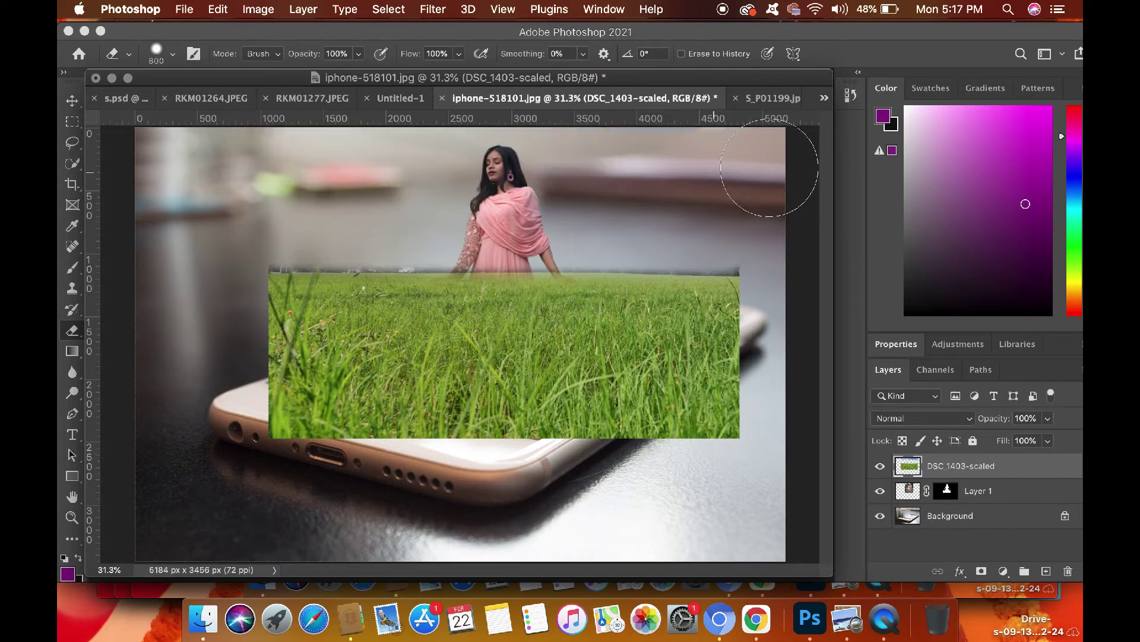
Lower the grass field layer's opacity to 48% and erase the grass overhanging the far-left side of the phone.
{"action": "left_click_drag", "start_coordinate": [1048, 419], "coordinate": [1010, 438]}
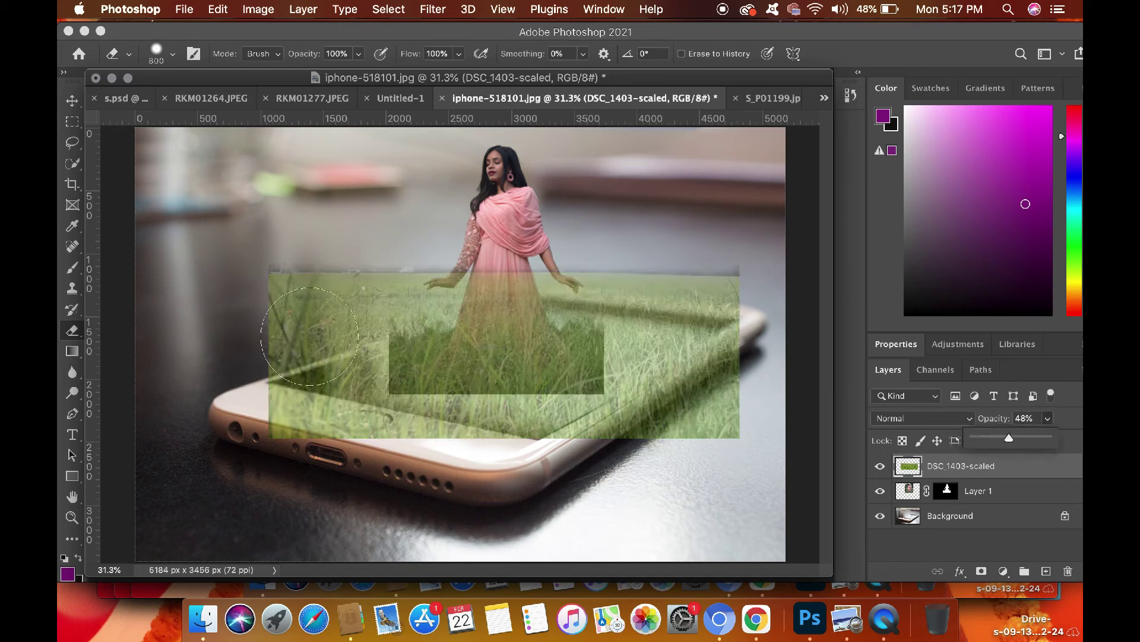
{"action": "left_click", "coordinate": [229, 327]}
{"action": "left_click_drag", "start_coordinate": [229, 327], "coordinate": [386, 230]}
Trim the grass to the edges of the phone's screen using a harder eraser tip at size 800.
{"action": "left_click", "coordinate": [172, 54]}
{"action": "left_click", "coordinate": [236, 139]}
{"action": "left_click", "coordinate": [353, 159]}
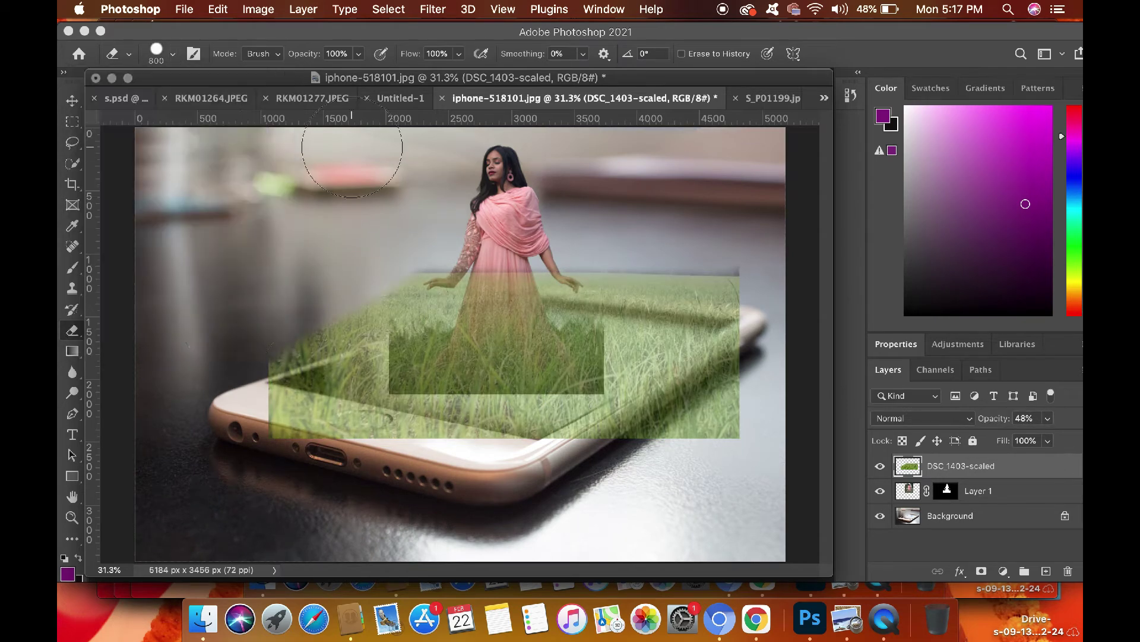
{"action": "left_click", "coordinate": [247, 333]}
{"action": "key", "text": "super+z"}
{"action": "left_click", "coordinate": [252, 333]}
{"action": "mouse_move", "coordinate": [382, 268]}
{"action": "left_mouse_down"}
{"action": "mouse_move", "coordinate": [483, 242]}
{"action": "mouse_move", "coordinate": [395, 282]}
{"action": "mouse_move", "coordinate": [450, 262]}
{"action": "mouse_move", "coordinate": [409, 263]}
{"action": "mouse_move", "coordinate": [577, 244]}
{"action": "mouse_move", "coordinate": [553, 248]}
{"action": "mouse_move", "coordinate": [740, 271]}
{"action": "left_mouse_up"}
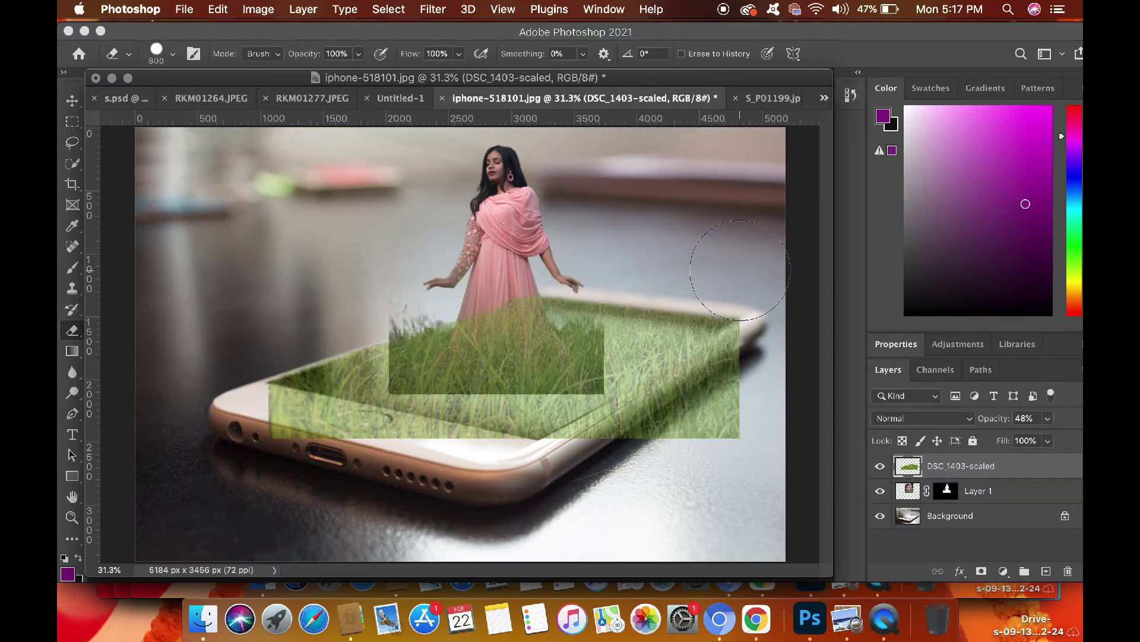
{"action": "left_click", "coordinate": [768, 360], "text": "shift"}
{"action": "left_click", "coordinate": [272, 434]}
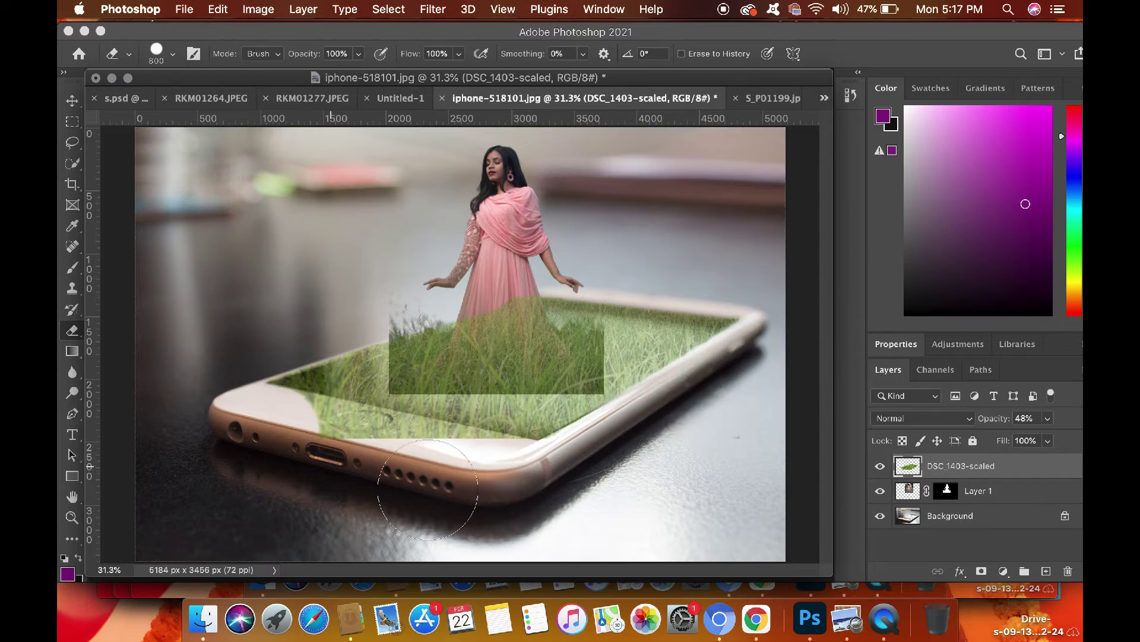
{"action": "left_click_drag", "start_coordinate": [469, 443], "coordinate": [341, 437]}
Restore the grass field layer's opacity to 100%.
{"action": "left_click", "coordinate": [72, 101]}
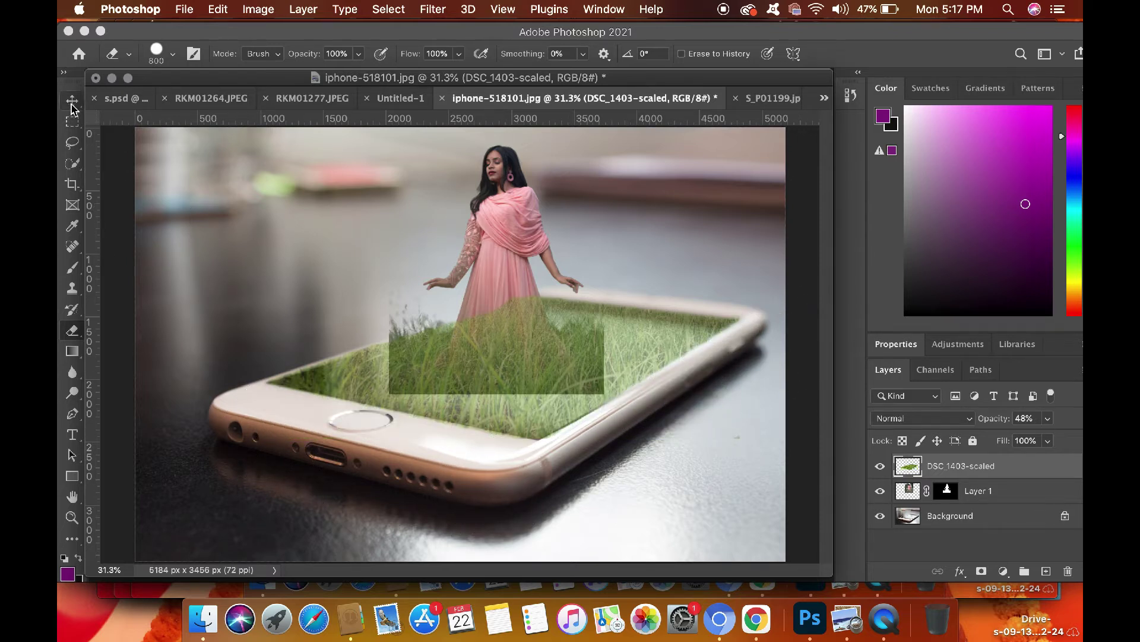
{"action": "left_click", "coordinate": [1048, 418]}
{"action": "left_click_drag", "start_coordinate": [1059, 438], "coordinate": [1072, 438]}
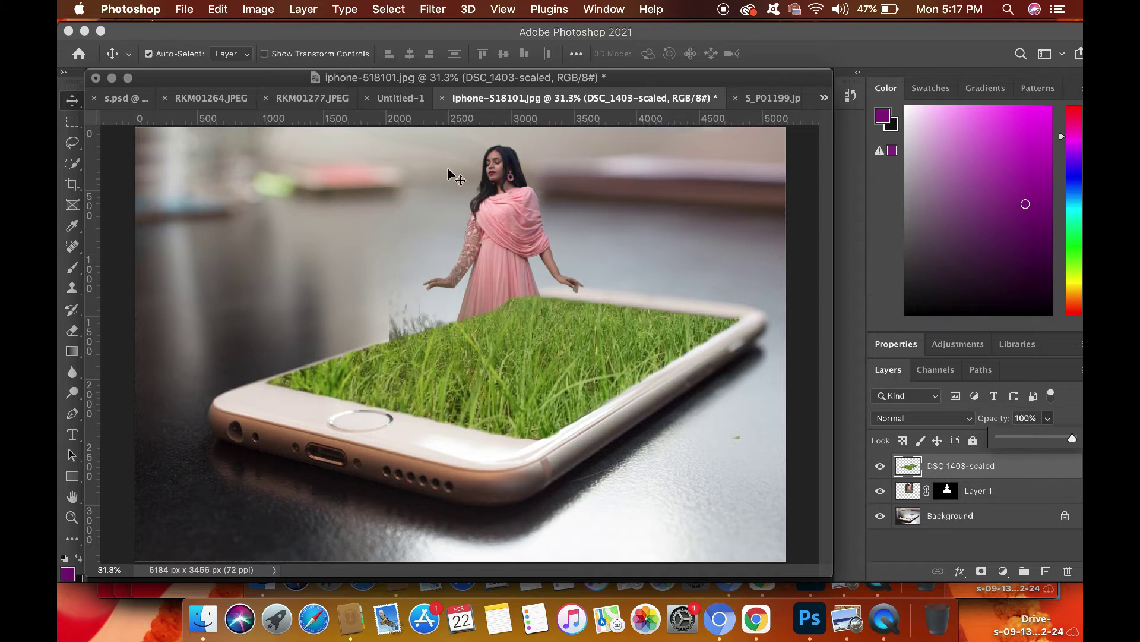
{"action": "left_click", "coordinate": [71, 328]}
{"action": "key", "text": "v"}
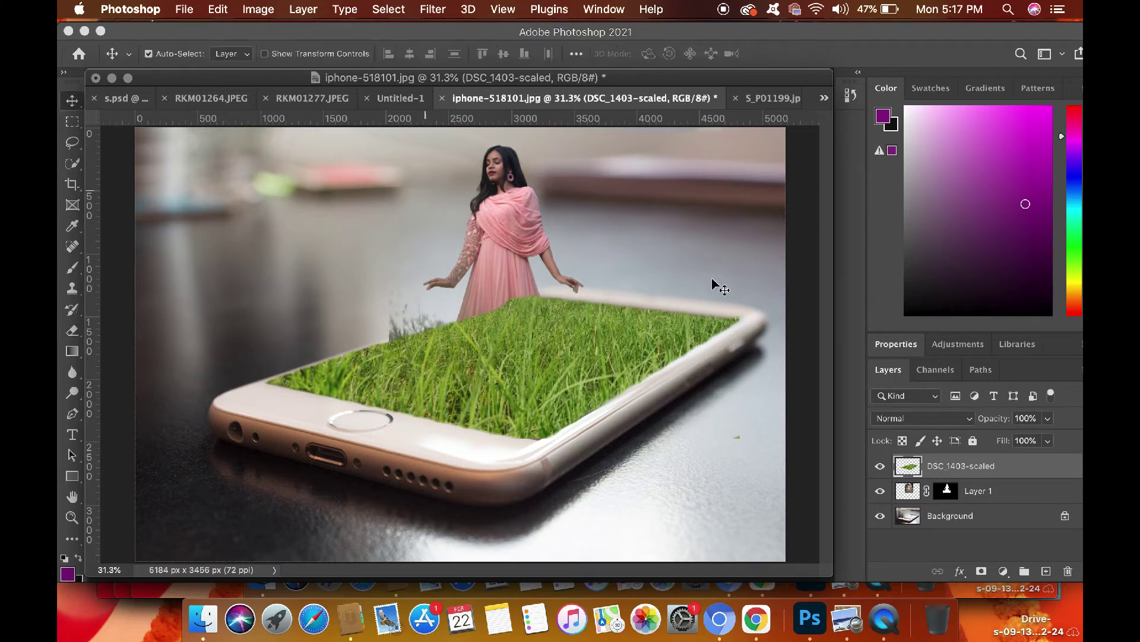
Move the woman's Layer 1 above the DSC_1403-scaled layer.
{"action": "left_click_drag", "start_coordinate": [972, 493], "coordinate": [975, 467]}
{"action": "key", "text": "e"}
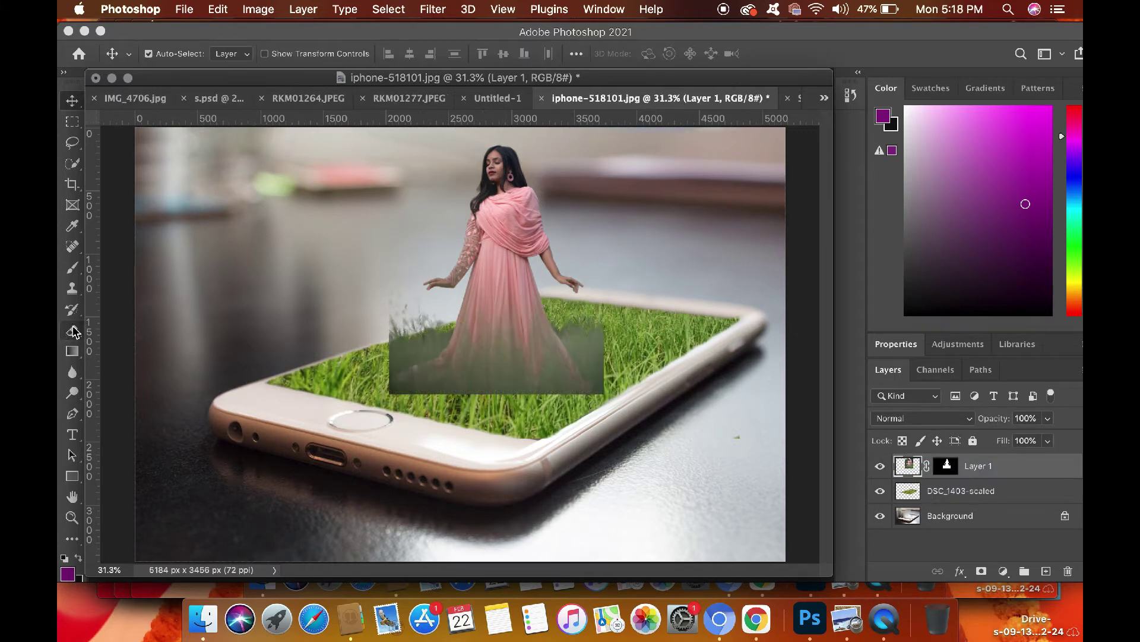
{"action": "left_click", "coordinate": [72, 101]}
Apply Hue/Saturation to the DSC_1403-scaled grass with Hue +22 and reduced Saturation and Lightness.
{"action": "left_click", "coordinate": [494, 422]}
{"action": "left_click", "coordinate": [258, 8]}
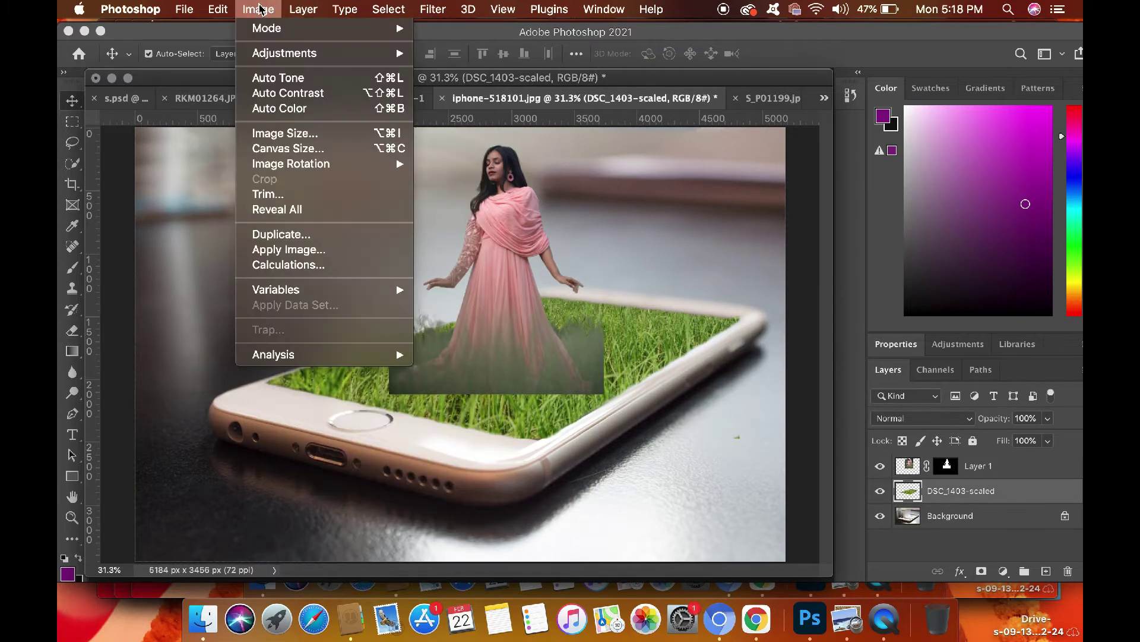
{"action": "mouse_move", "coordinate": [285, 51]}
{"action": "left_click", "coordinate": [463, 145]}
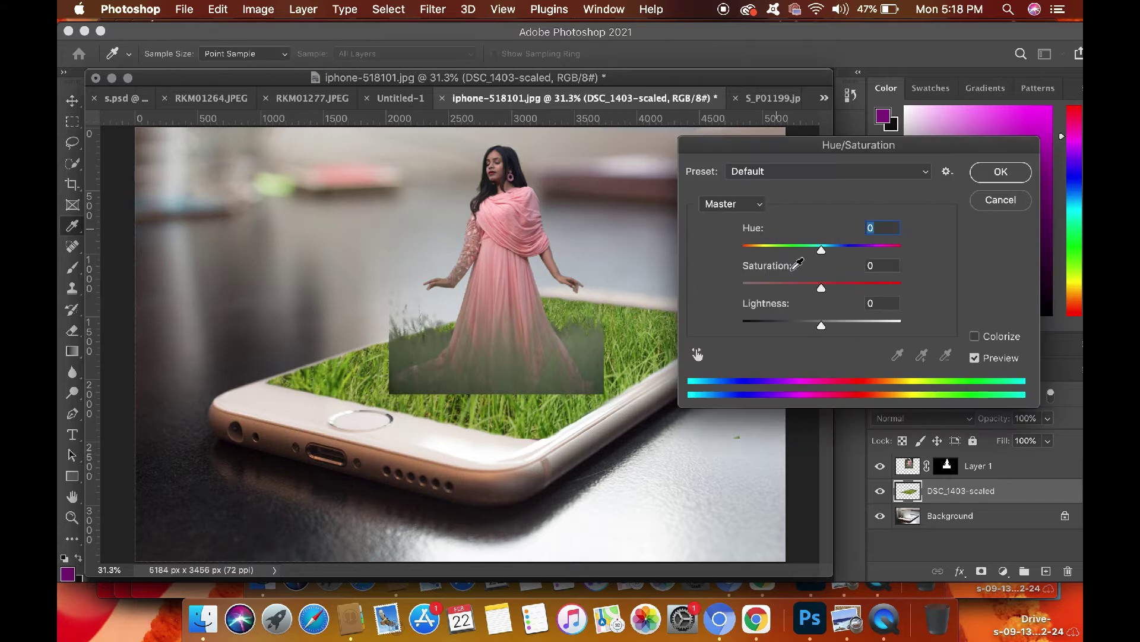
{"action": "left_click_drag", "start_coordinate": [822, 247], "coordinate": [841, 253]}
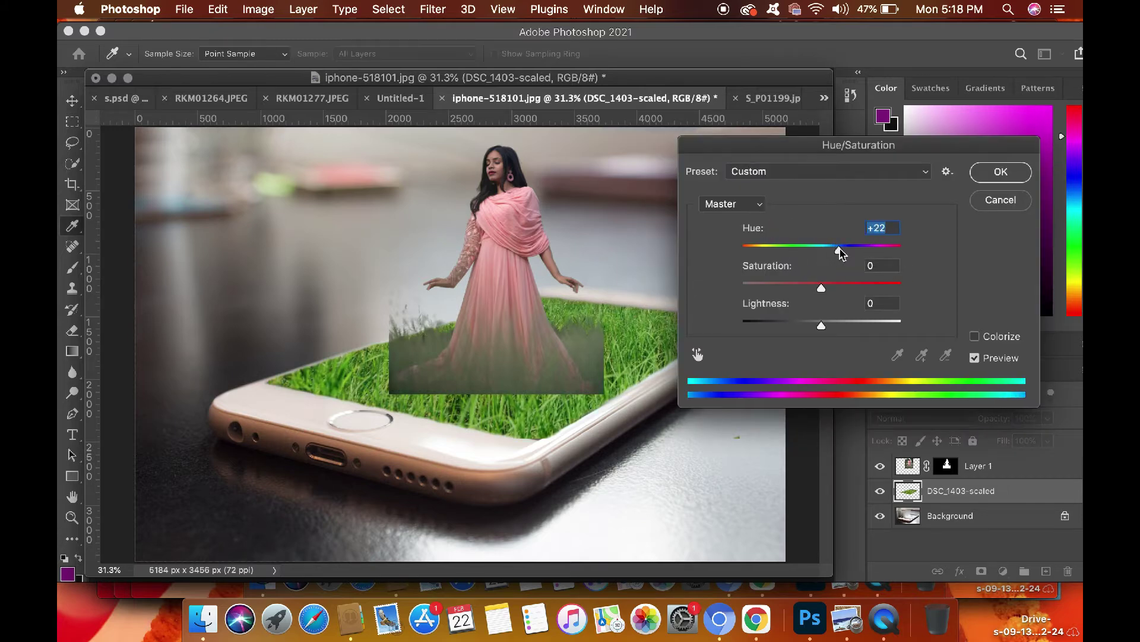
{"action": "left_click_drag", "start_coordinate": [783, 289], "coordinate": [782, 290]}
{"action": "left_click_drag", "start_coordinate": [822, 326], "coordinate": [809, 326]}
{"action": "left_click", "coordinate": [984, 169]}
{"action": "scroll", "coordinate": [453, 384], "scroll_direction": "up", "scroll_amount": 3}
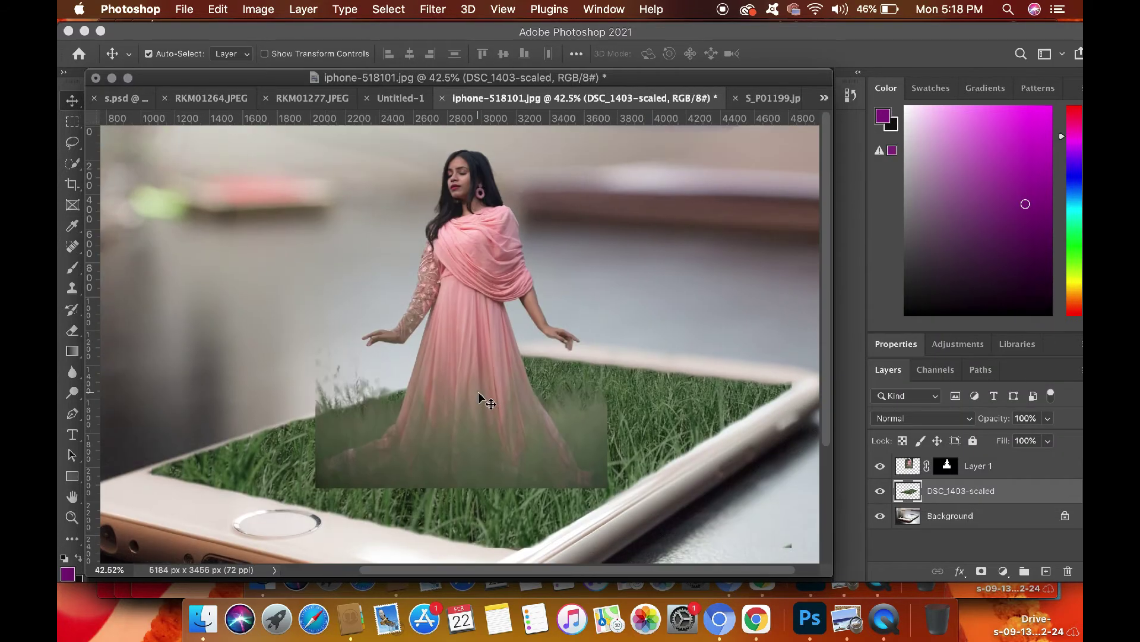
{"action": "scroll", "coordinate": [479, 397], "scroll_direction": "down", "scroll_amount": 3}
{"action": "scroll", "coordinate": [319, 330], "scroll_direction": "down", "scroll_amount": 1}
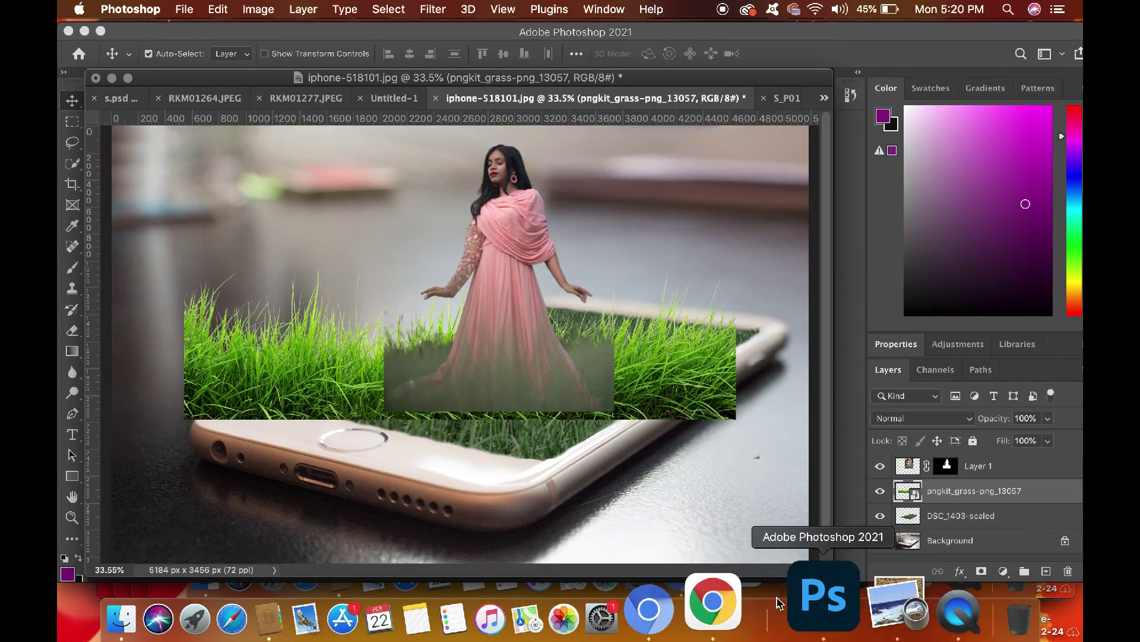
Adjust the pngkit_grass-png_13057 layer with Hue/Saturation set to Hue +16, Saturation -67 and Lightness -16.
{"action": "left_click", "coordinate": [258, 9]}
{"action": "mouse_move", "coordinate": [297, 59]}
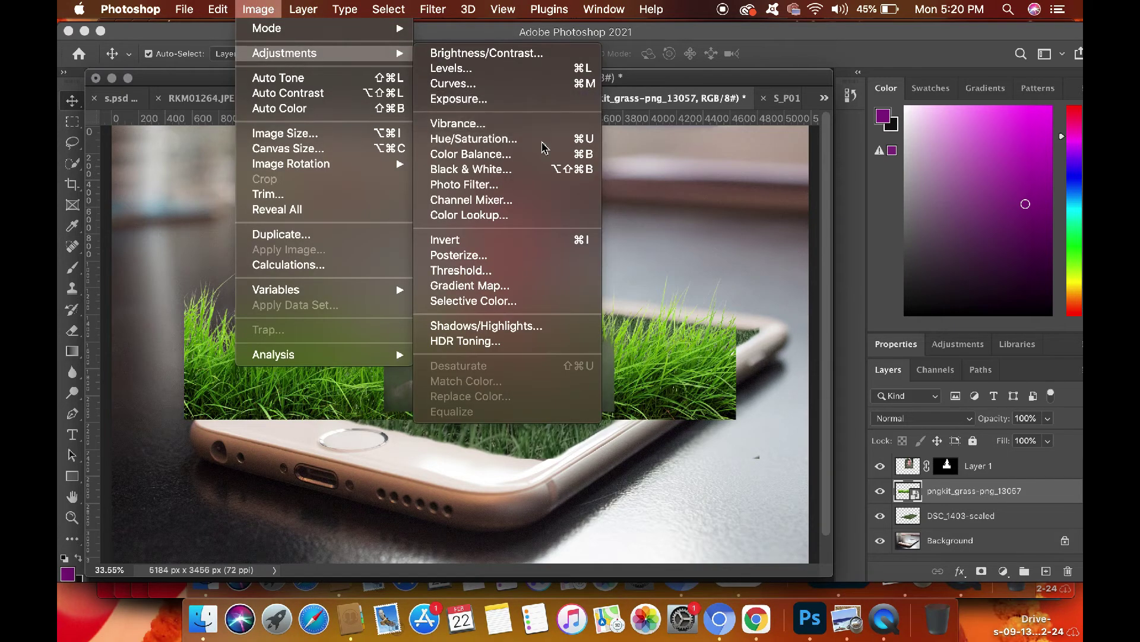
{"action": "left_click", "coordinate": [543, 141]}
{"action": "left_click", "coordinate": [541, 221]}
{"action": "left_click_drag", "start_coordinate": [589, 121], "coordinate": [771, 152]}
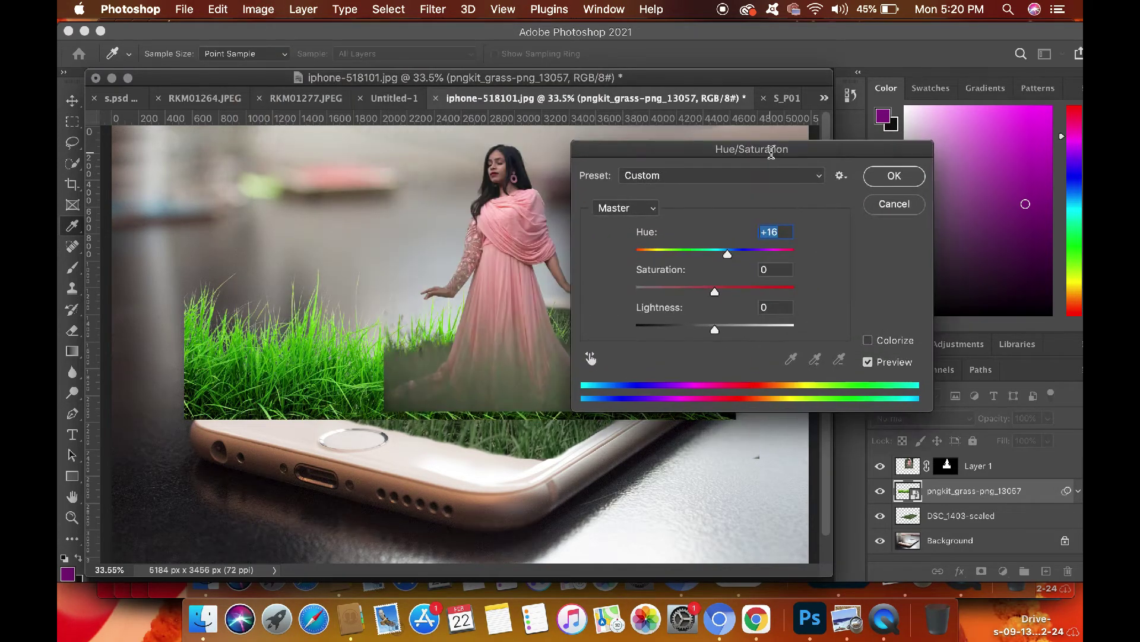
{"action": "left_click", "coordinate": [668, 291]}
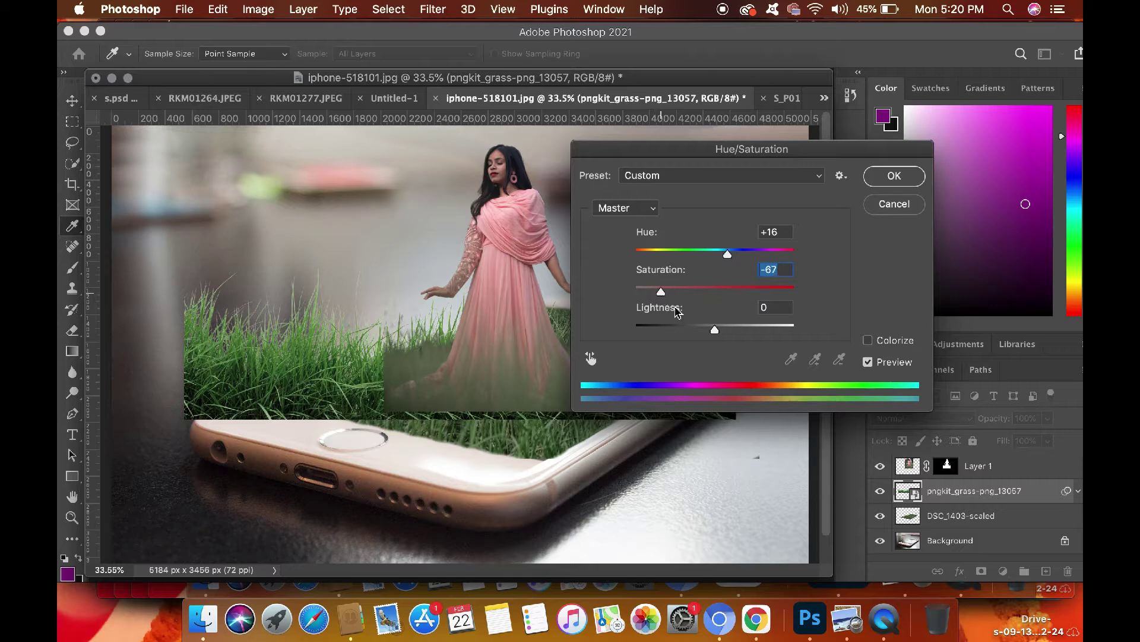
{"action": "mouse_move", "coordinate": [715, 329]}
{"action": "left_mouse_down"}
{"action": "mouse_move", "coordinate": [693, 331]}
{"action": "mouse_move", "coordinate": [703, 338]}
{"action": "left_mouse_up"}
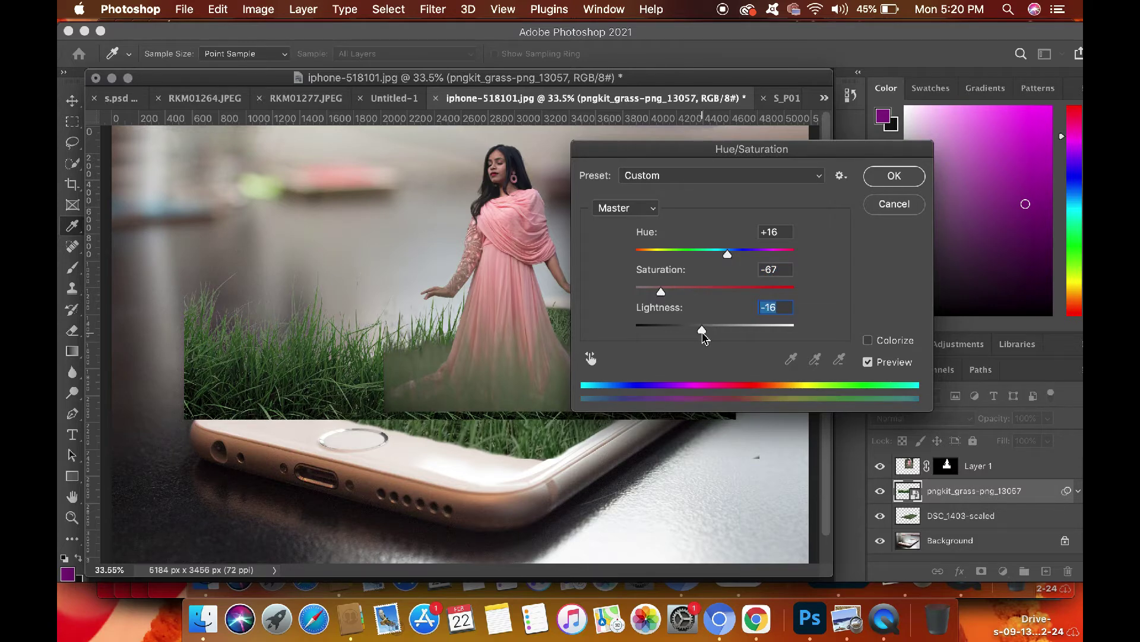
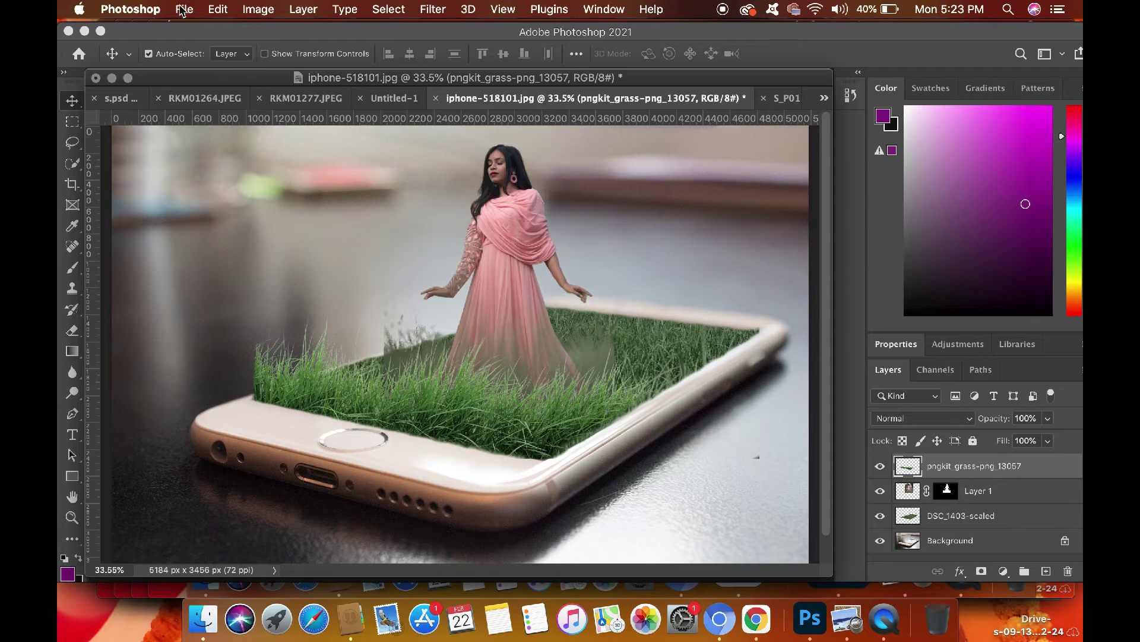
Place the ClipartKey_2541120.png grass tuft into the phone document.
{"action": "left_click", "coordinate": [183, 11]}
{"action": "left_click", "coordinate": [202, 316]}
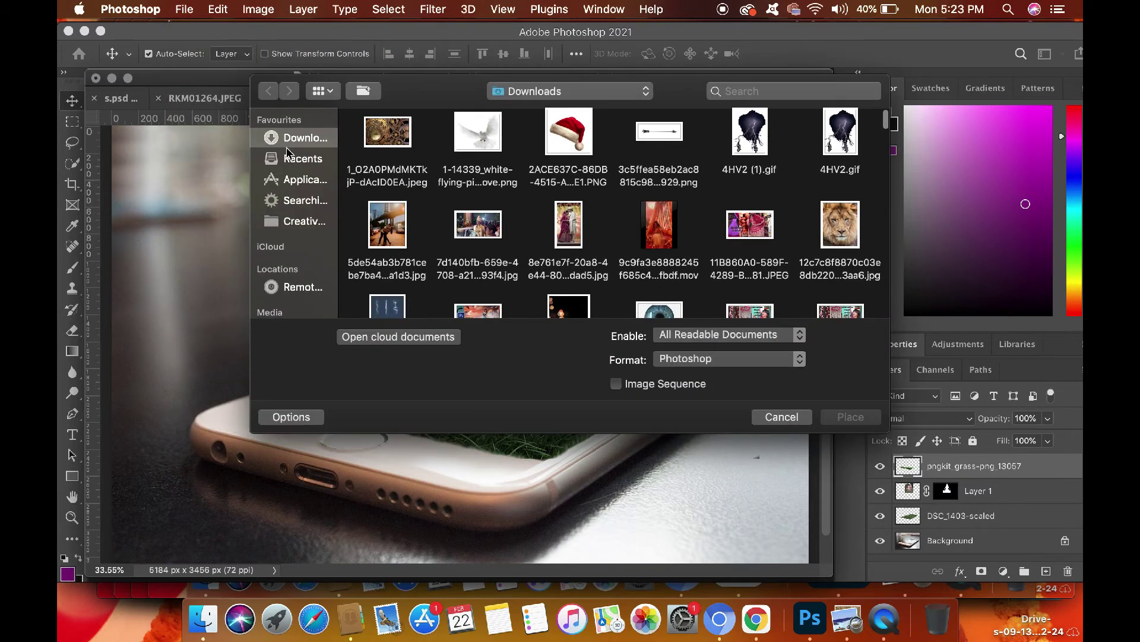
{"action": "left_click", "coordinate": [289, 158]}
{"action": "left_click", "coordinate": [375, 172]}
{"action": "left_click", "coordinate": [851, 417]}
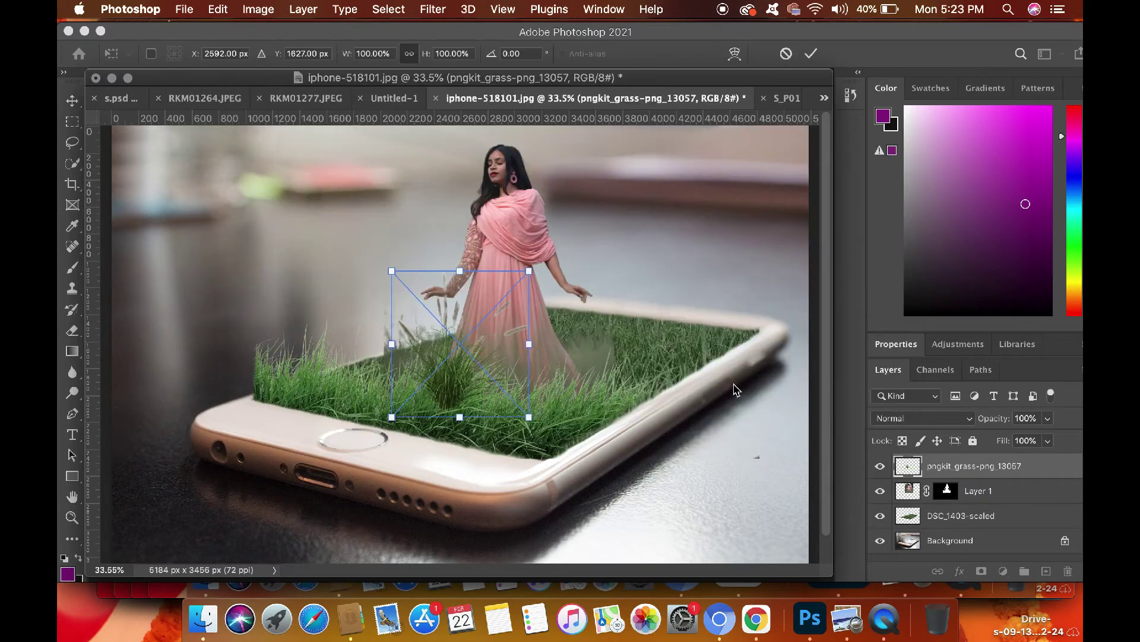
Rotate the tuft to -10.37°, scale it to about 85% at the grass's left end and put its layer below pngkit_grass-png_13057.
{"action": "key", "text": "super+t"}
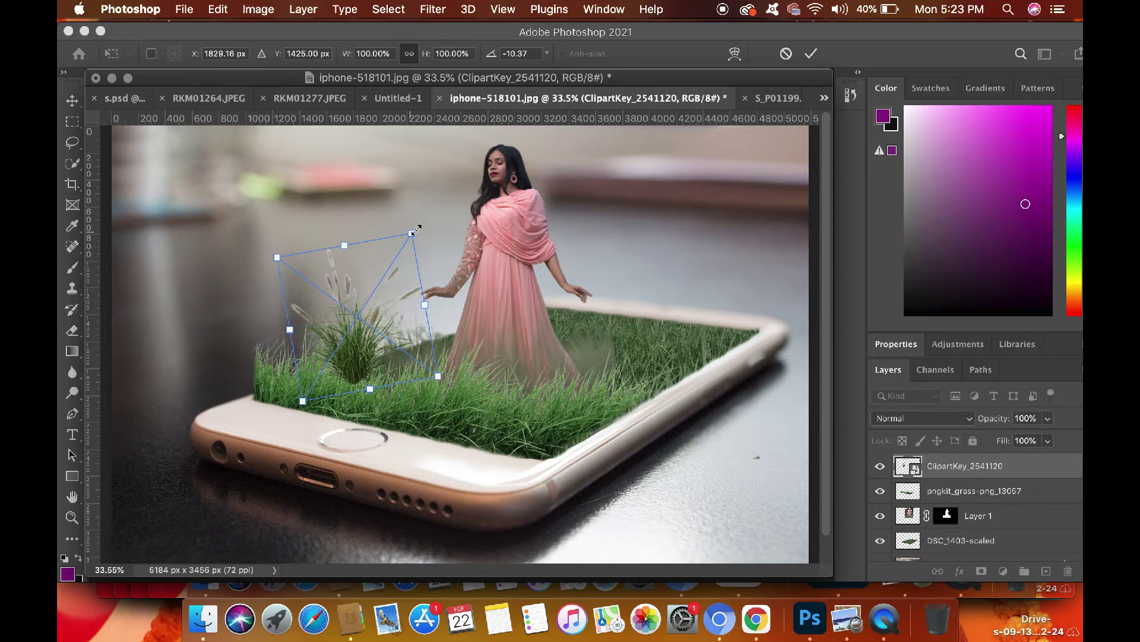
{"action": "left_click_drag", "start_coordinate": [413, 232], "coordinate": [399, 259]}
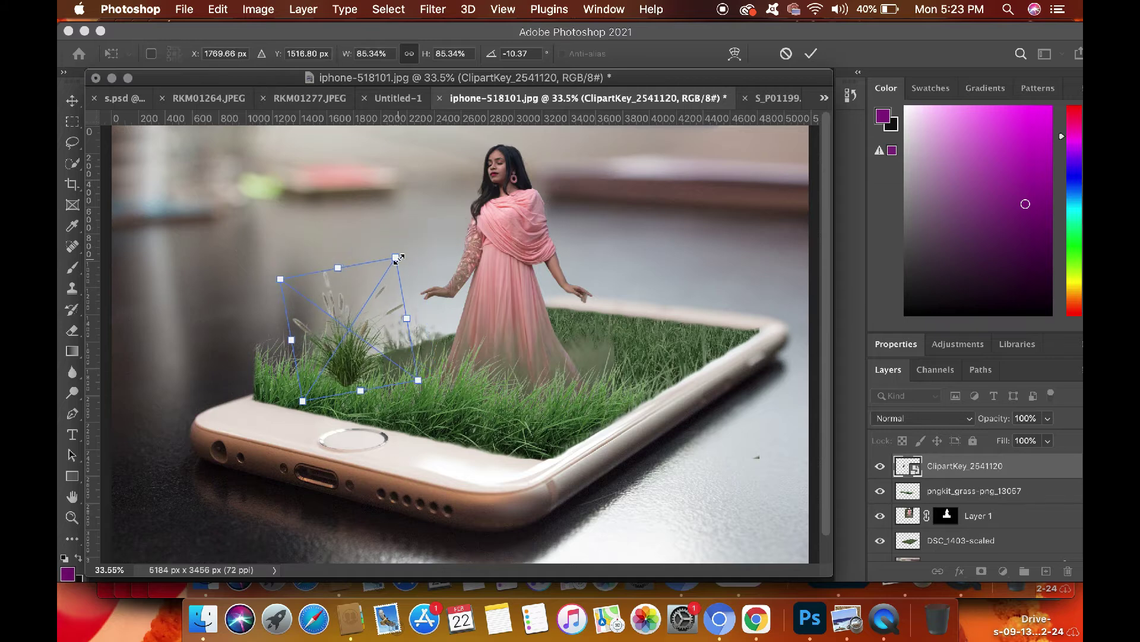
{"action": "key", "text": "Return"}
{"action": "left_click_drag", "start_coordinate": [953, 467], "coordinate": [947, 509]}
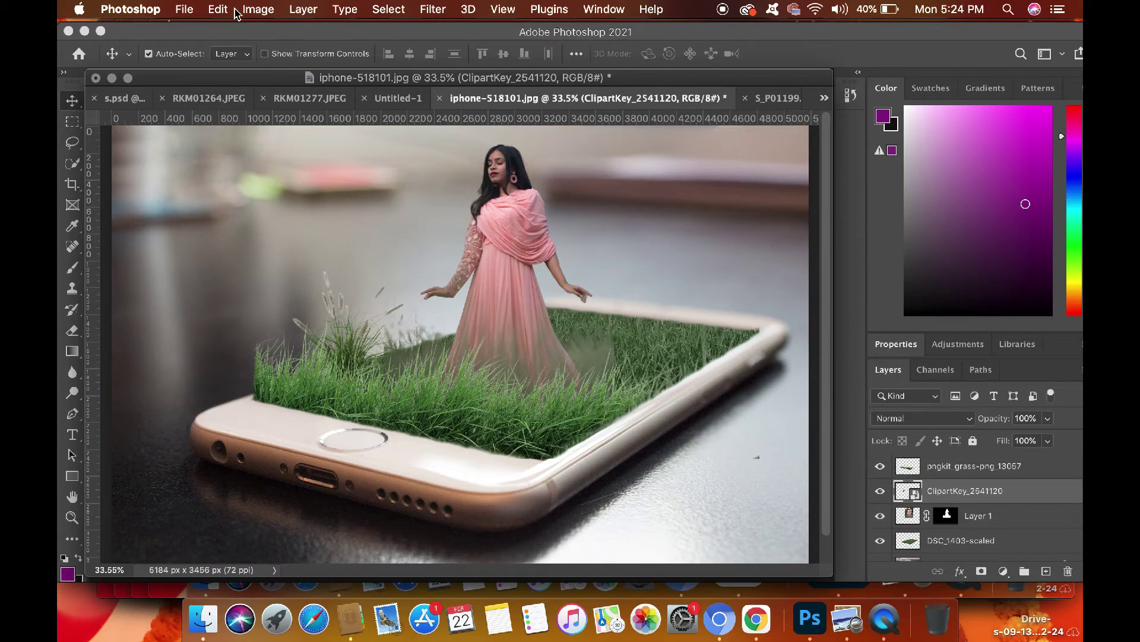
Darken the ClipartKey_2541120 grass tuft with a Brightness/Contrast adjustment, setting Brightness to -52.
{"action": "left_click", "coordinate": [257, 9]}
{"action": "mouse_move", "coordinate": [292, 51]}
{"action": "left_click", "coordinate": [484, 51]}
{"action": "left_click_drag", "start_coordinate": [498, 202], "coordinate": [492, 204]}
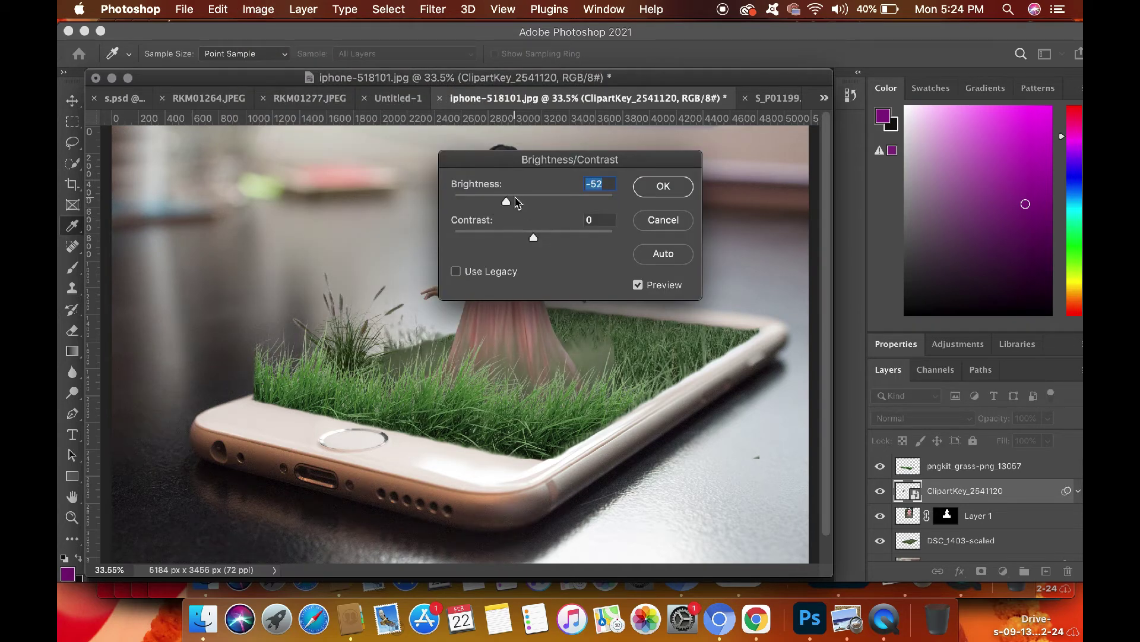
{"action": "left_click", "coordinate": [663, 186]}
Duplicate the ClipartKey_2541120 tuft, scale the copy to 82.91%, rotate it to -18.47° and place it at the grass's left end.
{"action": "key", "text": "super+j"}
{"action": "key", "text": "super+t"}
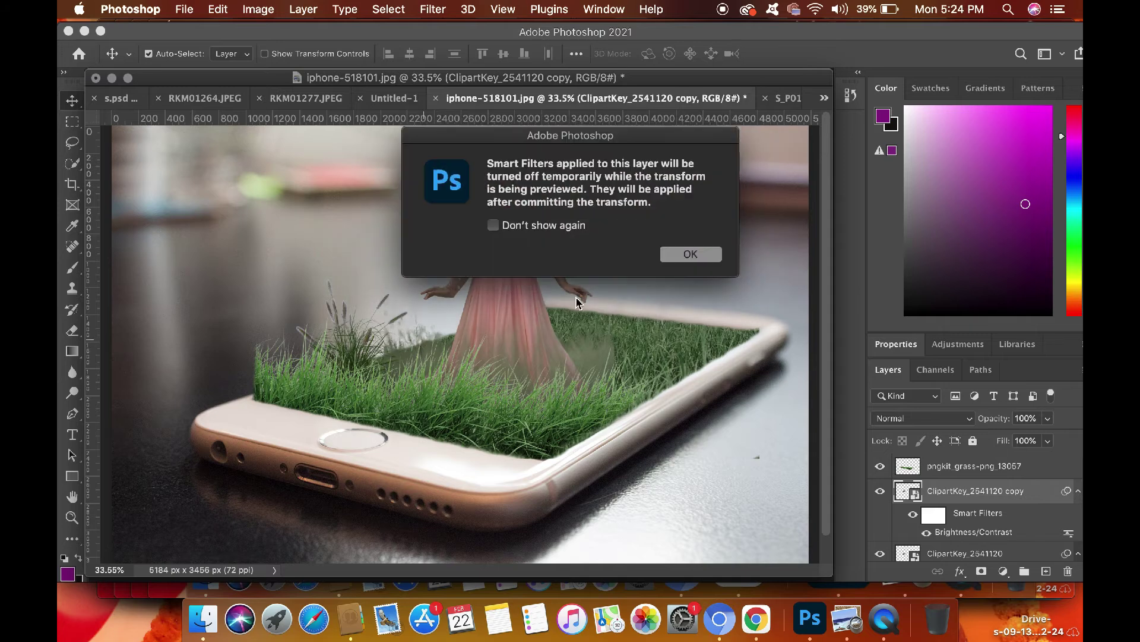
{"action": "left_click", "coordinate": [700, 253]}
{"action": "left_click_drag", "start_coordinate": [399, 267], "coordinate": [396, 271]}
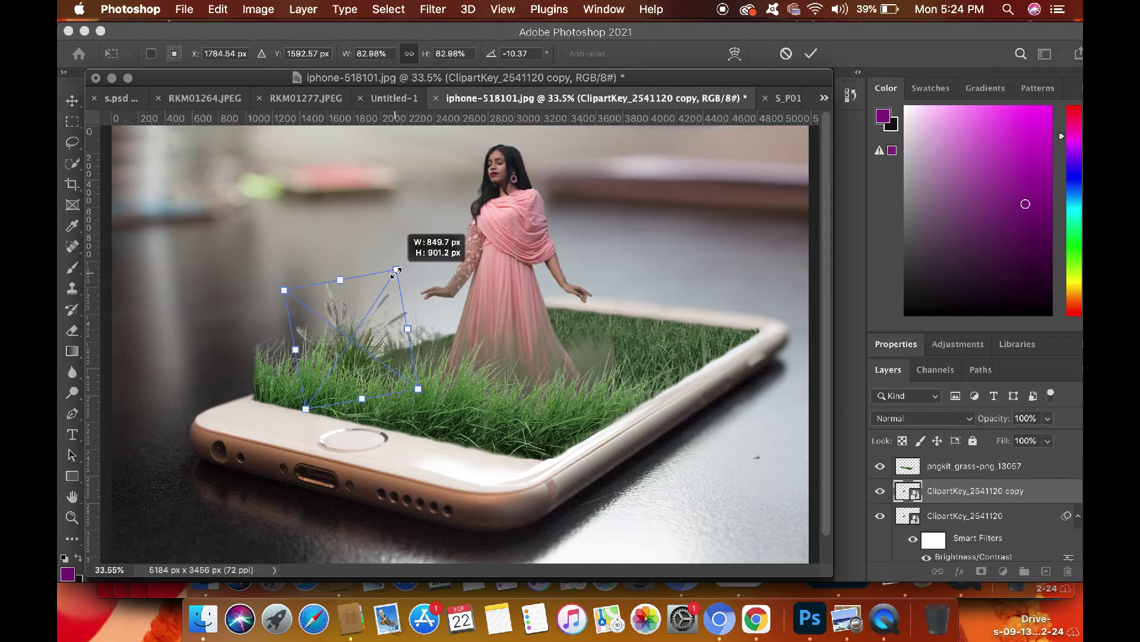
{"action": "left_click_drag", "start_coordinate": [337, 328], "coordinate": [343, 306]}
{"action": "left_click_drag", "start_coordinate": [285, 367], "coordinate": [284, 362]}
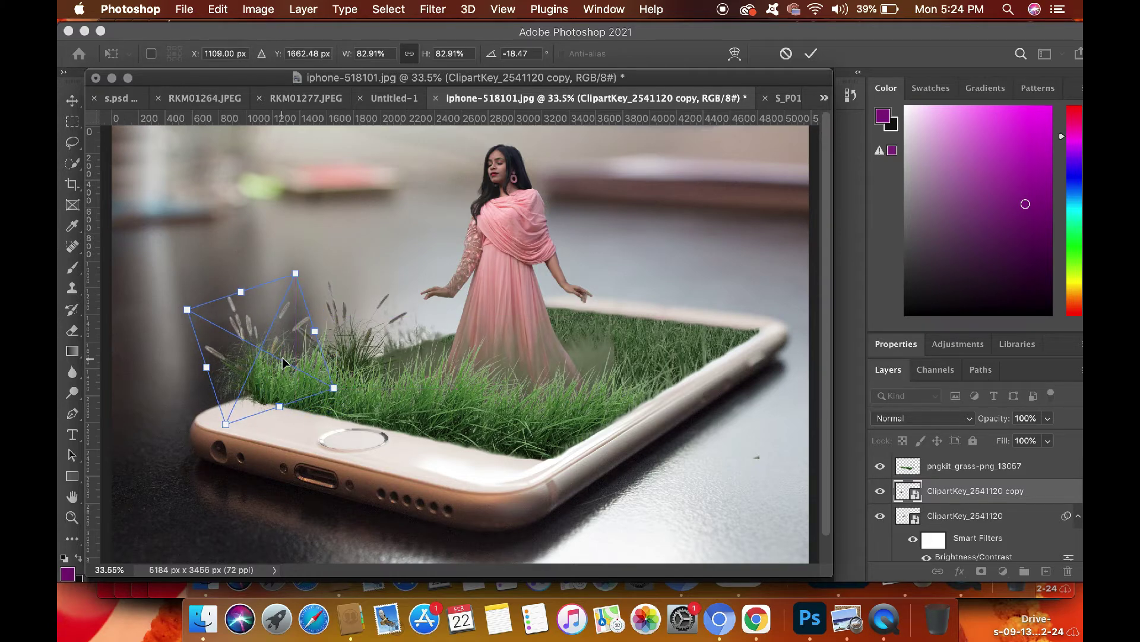
{"action": "key", "text": "Return"}
Rasterize the duplicated tuft and erase its tall stalks beside the grass's left end.
{"action": "key", "text": "e"}
{"action": "left_click", "coordinate": [368, 321]}
{"action": "left_click", "coordinate": [683, 232]}
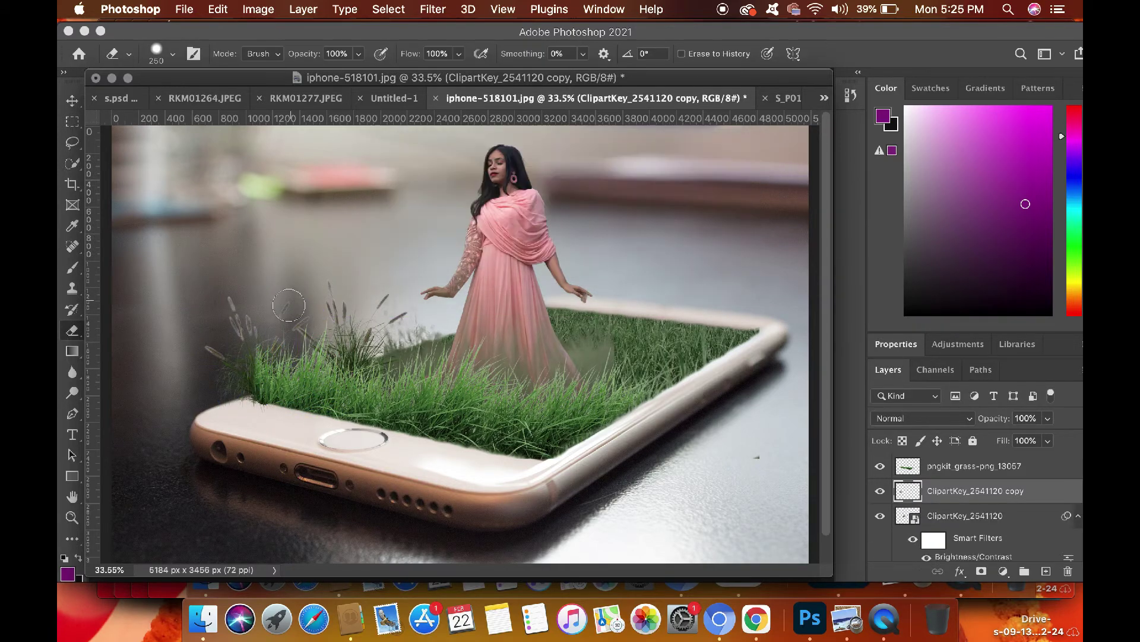
{"action": "left_click_drag", "start_coordinate": [251, 318], "coordinate": [262, 352]}
{"action": "key", "text": "super+z"}
{"action": "left_click", "coordinate": [71, 101]}
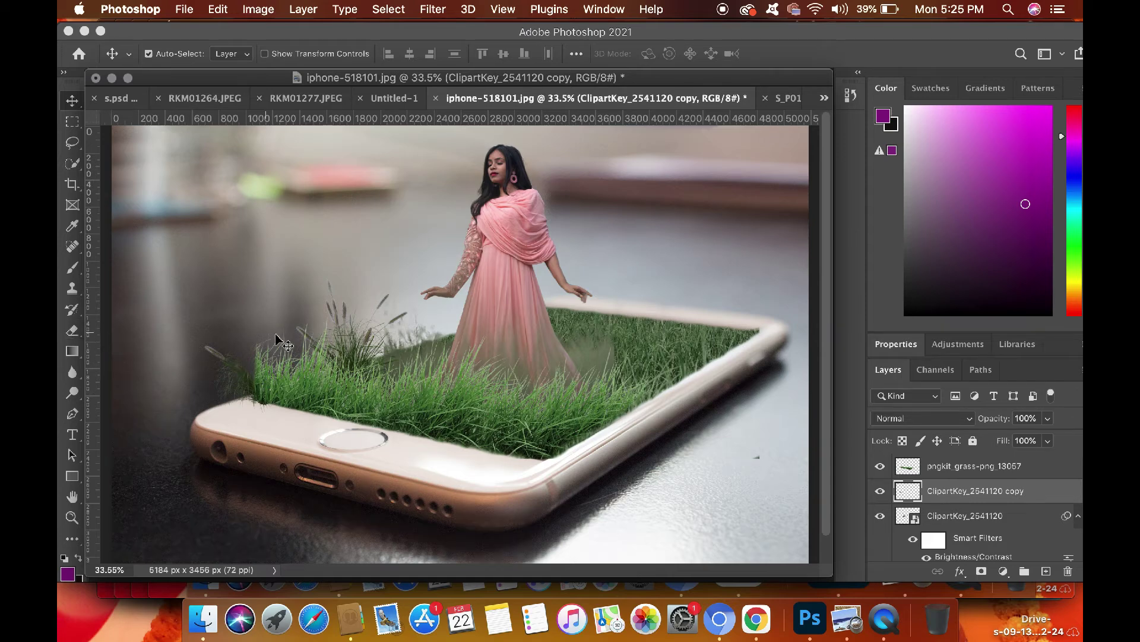
Adjust the ClipartKey_2541120 copy tuft with Brightness/Contrast set to Brightness 95 and Contrast 36.
{"action": "left_click", "coordinate": [259, 9]}
{"action": "mouse_move", "coordinate": [279, 50]}
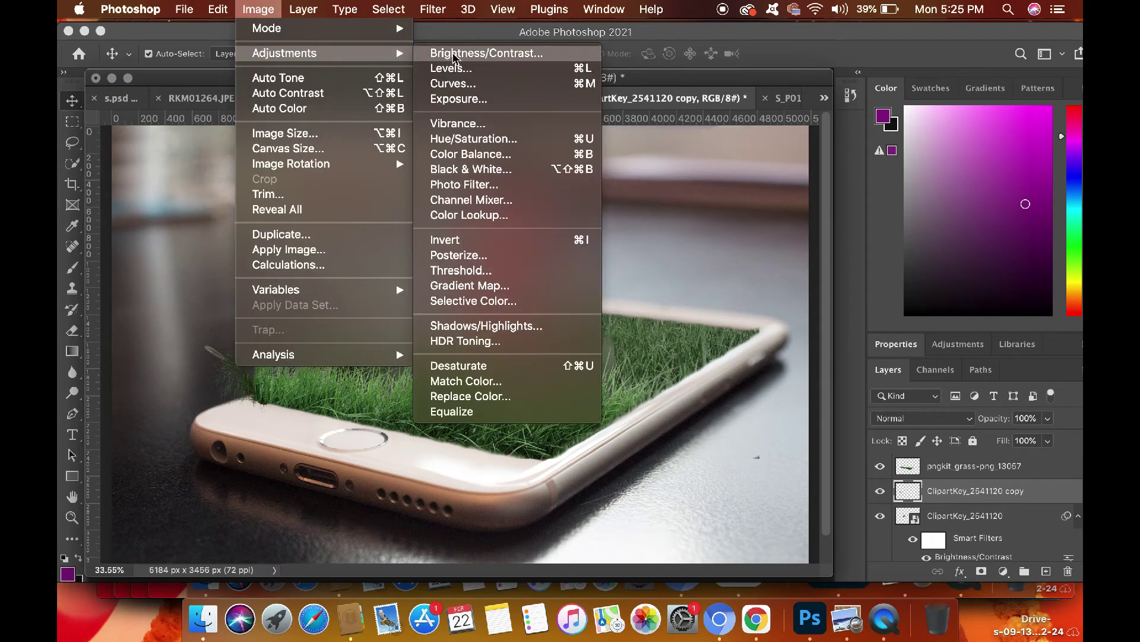
{"action": "left_click", "coordinate": [481, 50]}
{"action": "left_click_drag", "start_coordinate": [852, 327], "coordinate": [881, 364]}
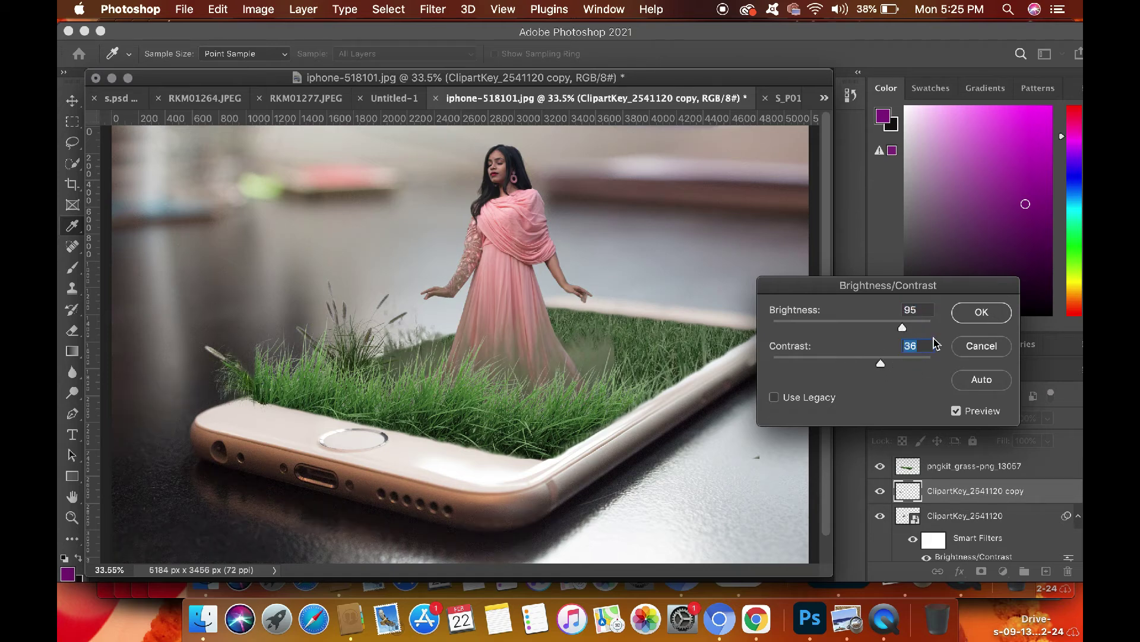
{"action": "left_click", "coordinate": [983, 311]}
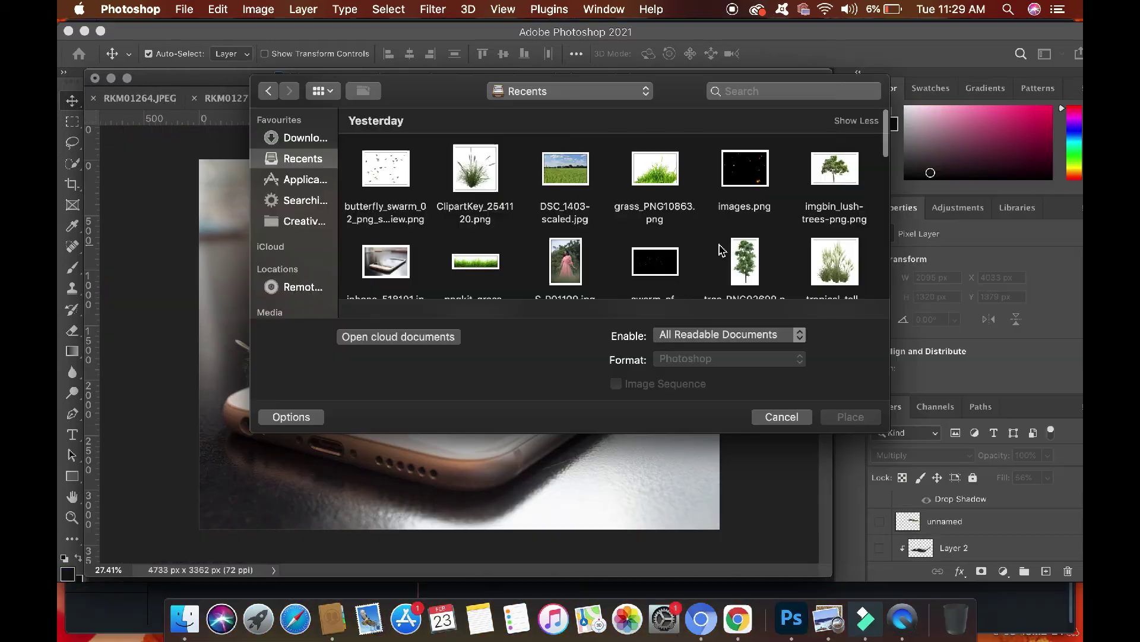
Place the unnamed.png grass strip from the recent files into the phone document.
{"action": "scroll", "coordinate": [585, 221], "scroll_direction": "down", "scroll_amount": 3}
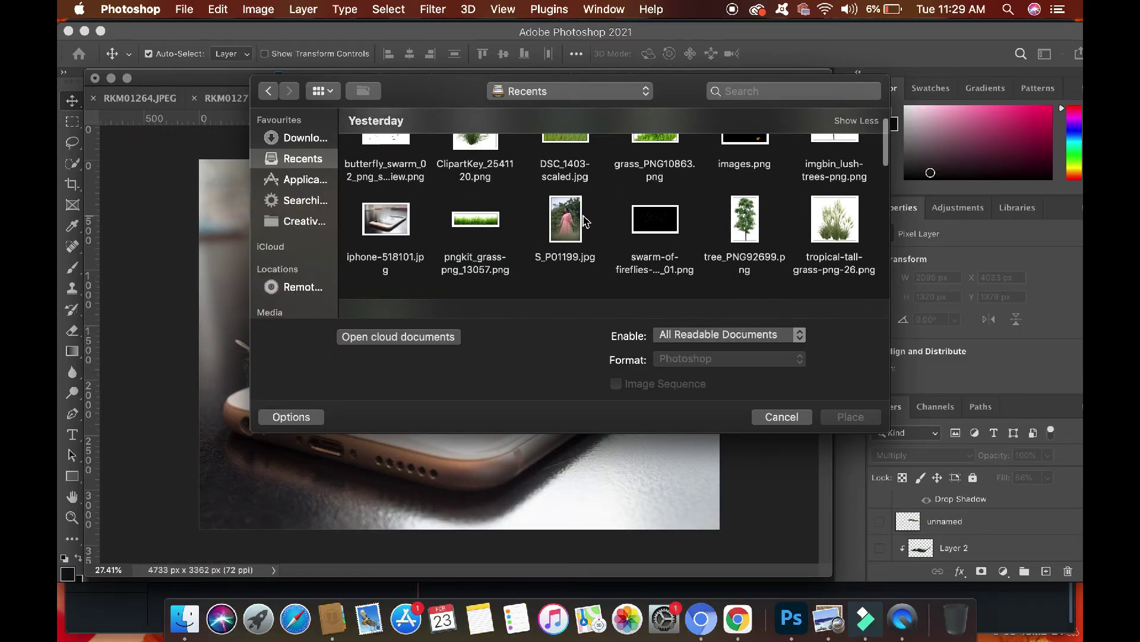
{"action": "left_click", "coordinate": [386, 257]}
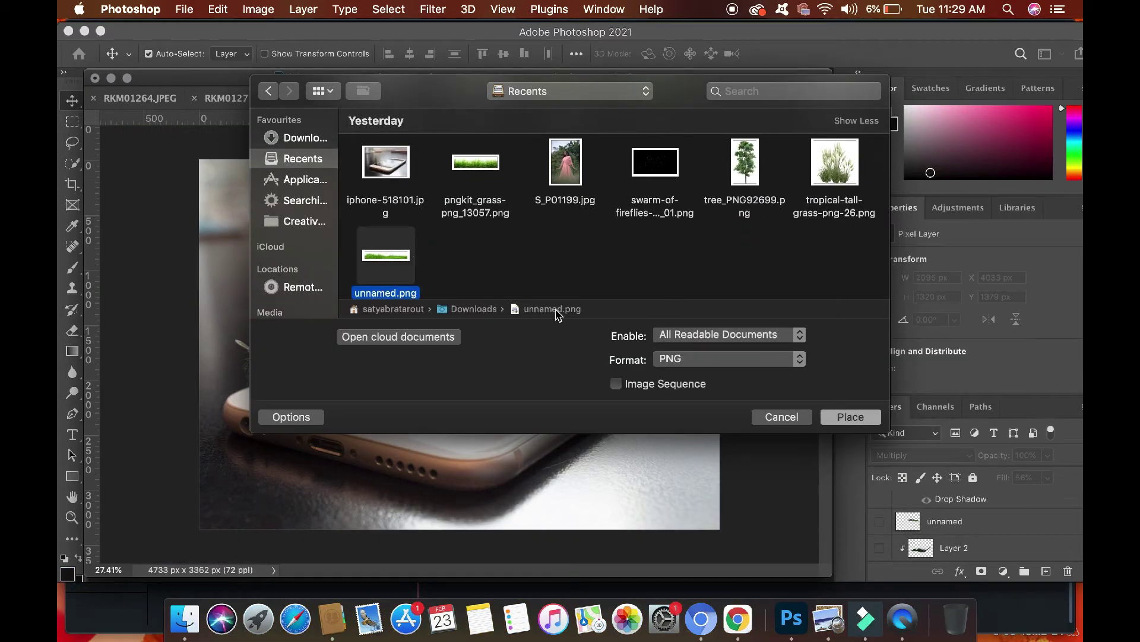
{"action": "key", "text": "Return"}
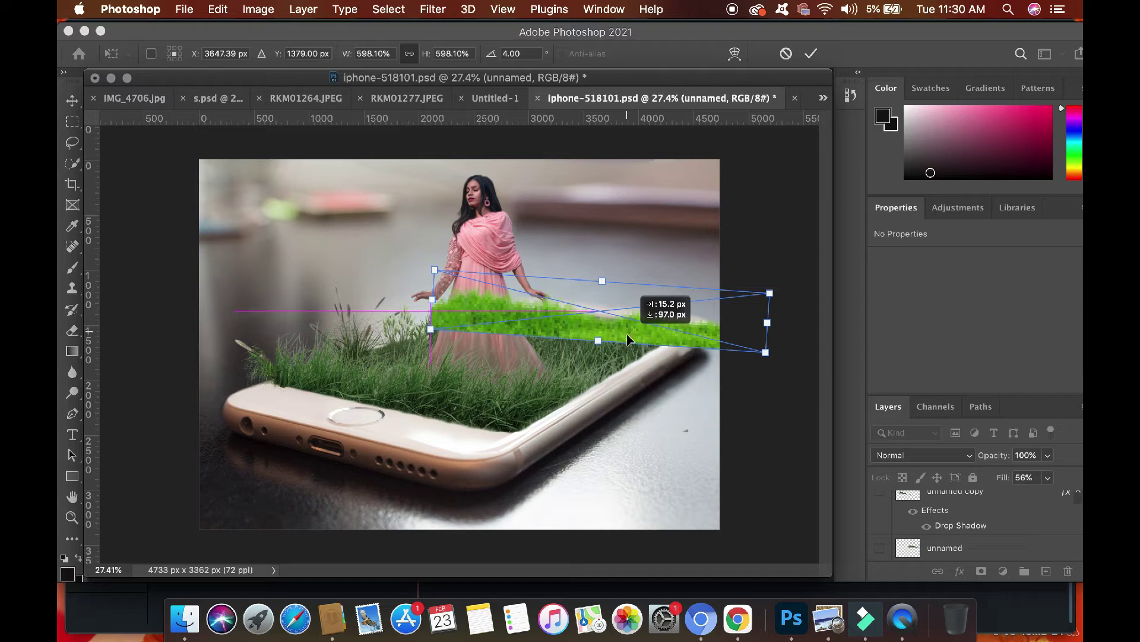
Flip the unnamed grass strip horizontally and position it along the far edge of the phone's screen.
{"action": "left_click_drag", "start_coordinate": [618, 332], "coordinate": [607, 297]}
{"action": "right_click", "coordinate": [585, 280]}
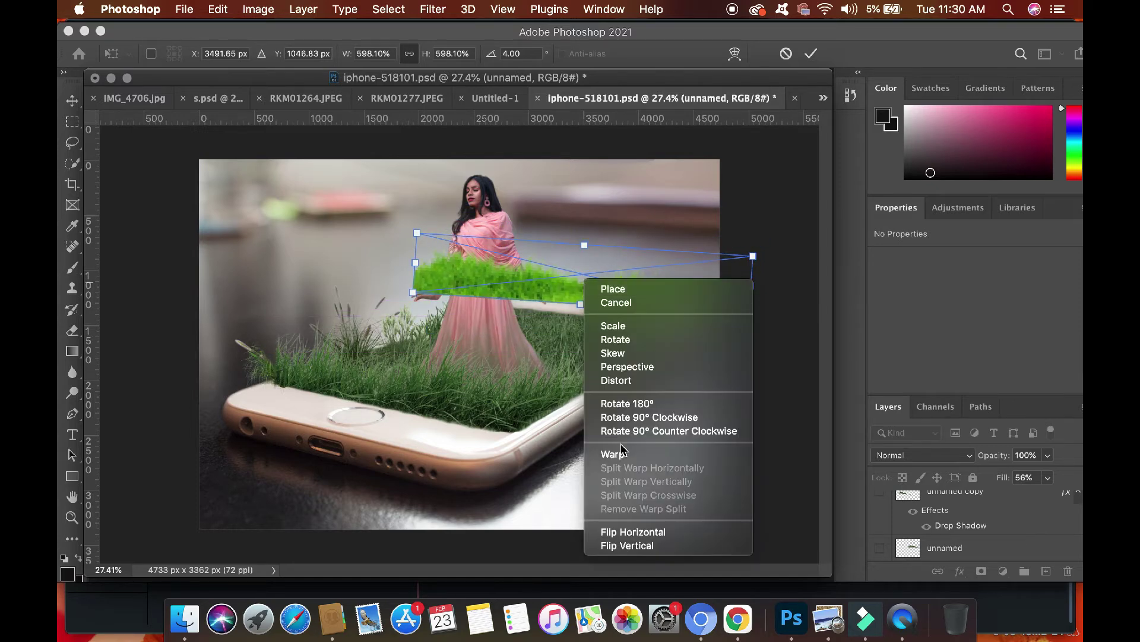
{"action": "left_click", "coordinate": [622, 532]}
{"action": "left_click_drag", "start_coordinate": [772, 218], "coordinate": [773, 225]}
{"action": "mouse_move", "coordinate": [705, 274]}
{"action": "left_mouse_down"}
{"action": "mouse_move", "coordinate": [707, 289]}
{"action": "mouse_move", "coordinate": [679, 315]}
{"action": "left_mouse_up"}
{"action": "key", "text": "Return"}
Erase the excess unnamed grass around the phone's far edge and move its layer down to just above the hidden unnamed copy layer.
{"action": "key", "text": "e"}
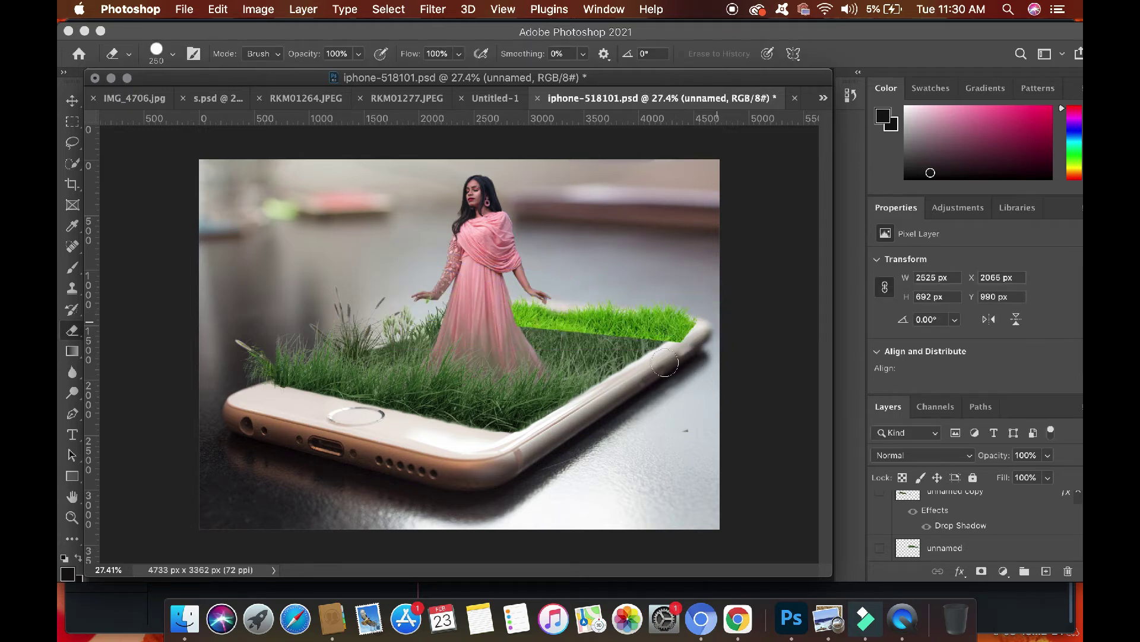
{"action": "left_click", "coordinate": [73, 106]}
{"action": "scroll", "coordinate": [939, 523], "scroll_direction": "up", "scroll_amount": 10}
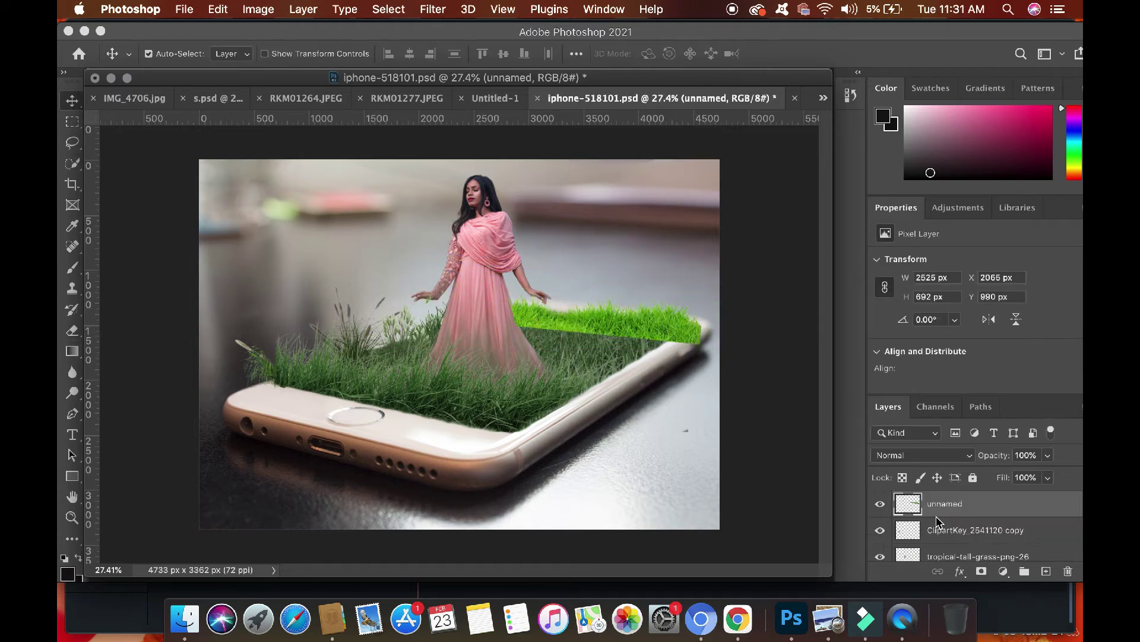
{"action": "mouse_move", "coordinate": [937, 521]}
{"action": "left_mouse_down"}
{"action": "mouse_move", "coordinate": [927, 558]}
{"action": "mouse_move", "coordinate": [921, 522]}
{"action": "left_mouse_up"}
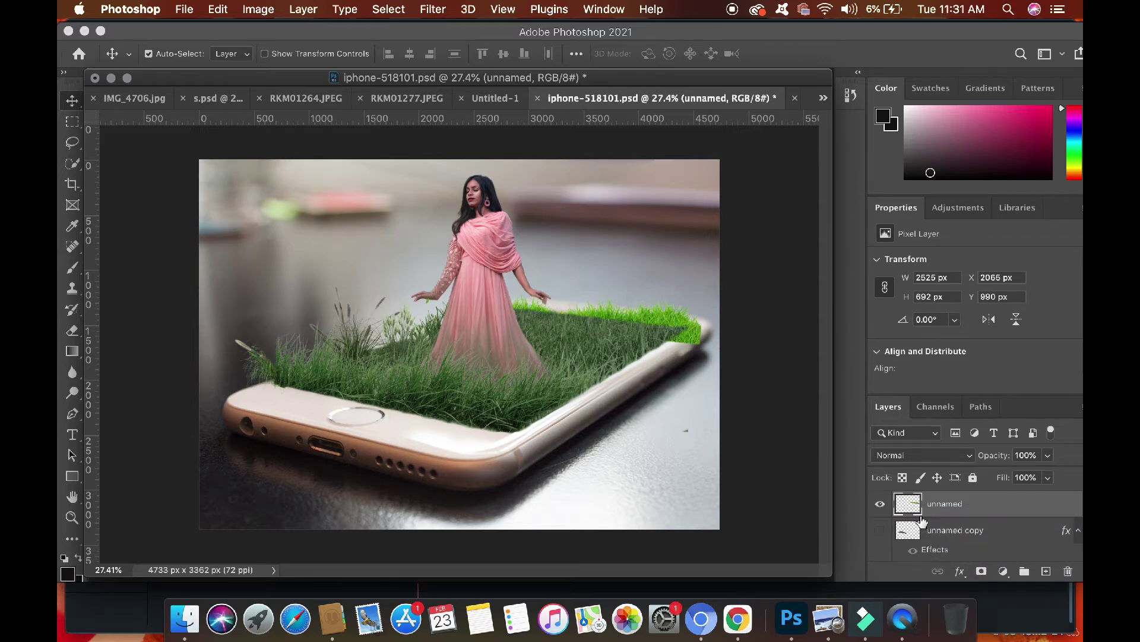
Apply Hue/Saturation to the unnamed grass with Hue +20, Saturation -78 and Lightness +3.
{"action": "left_click", "coordinate": [258, 9]}
{"action": "mouse_move", "coordinate": [285, 54]}
{"action": "left_click", "coordinate": [479, 139]}
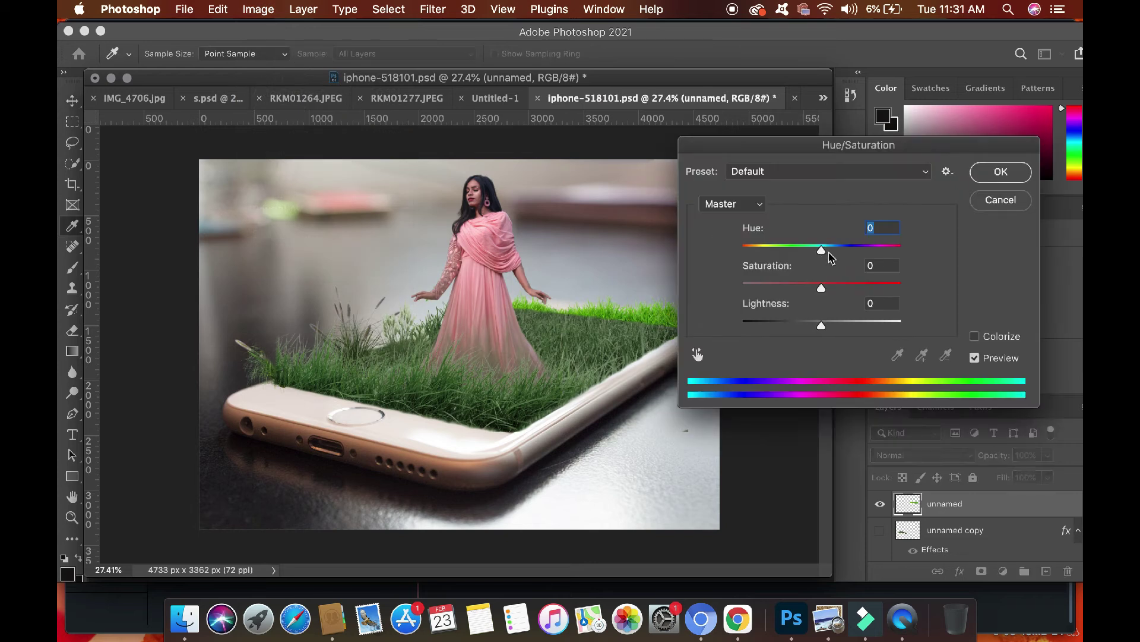
{"action": "left_click_drag", "start_coordinate": [823, 251], "coordinate": [839, 252]}
{"action": "left_click_drag", "start_coordinate": [804, 290], "coordinate": [764, 289]}
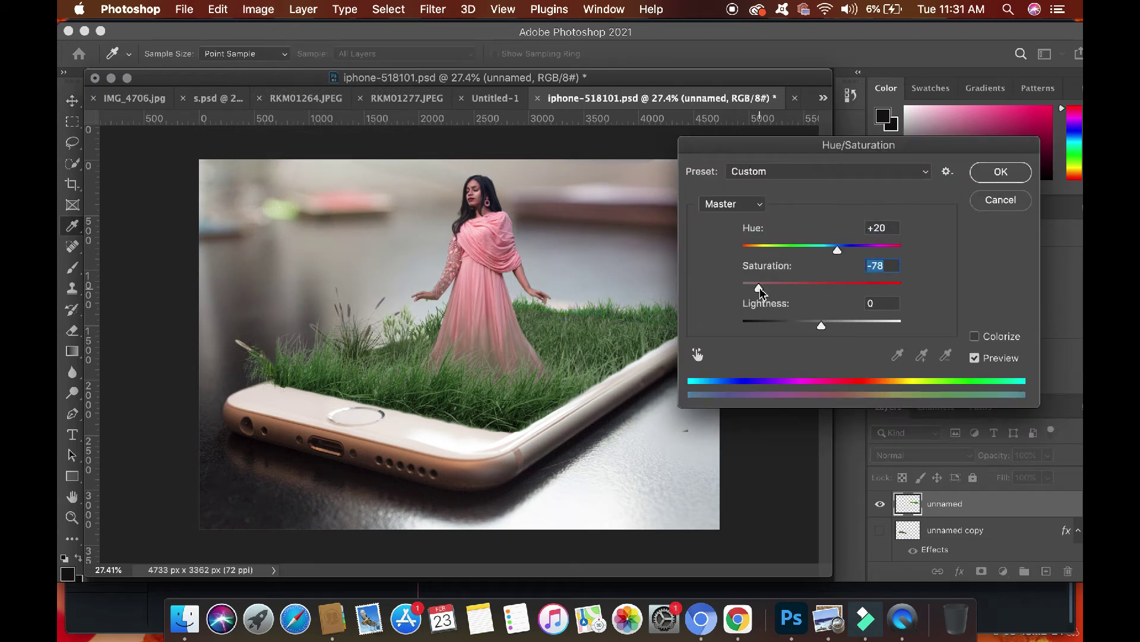
{"action": "left_click_drag", "start_coordinate": [822, 325], "coordinate": [830, 325]}
{"action": "left_click", "coordinate": [1001, 173]}
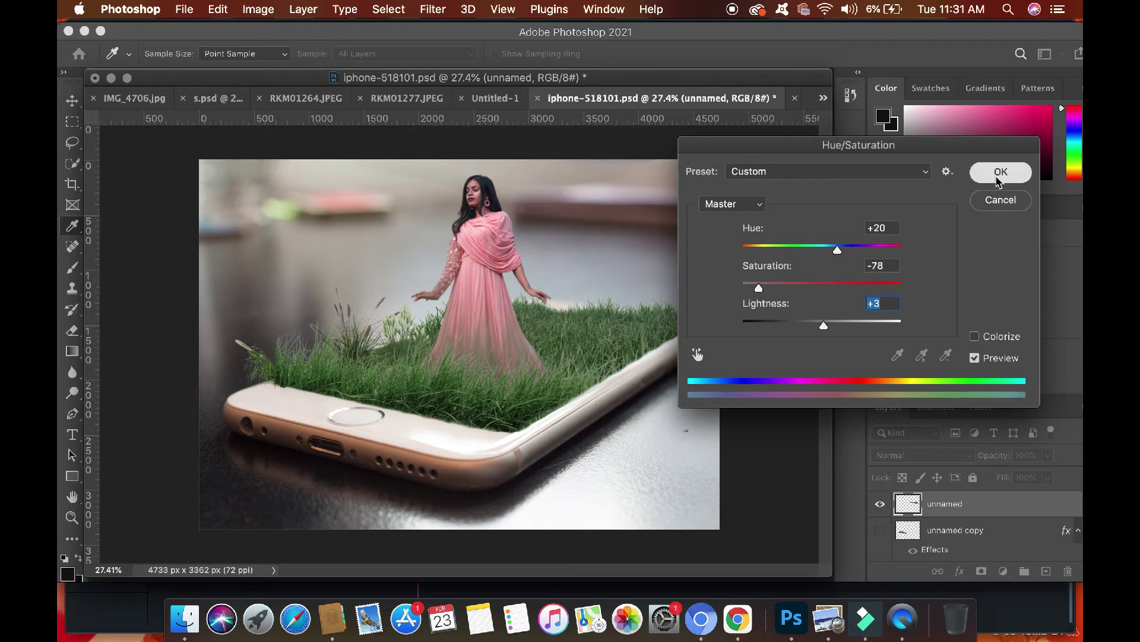
Duplicate the unnamed grass, move the copy over the phone's home-button bezel and flip it vertically.
{"action": "key", "text": "v"}
{"action": "key", "text": "super+j"}
{"action": "key", "text": "super+t"}
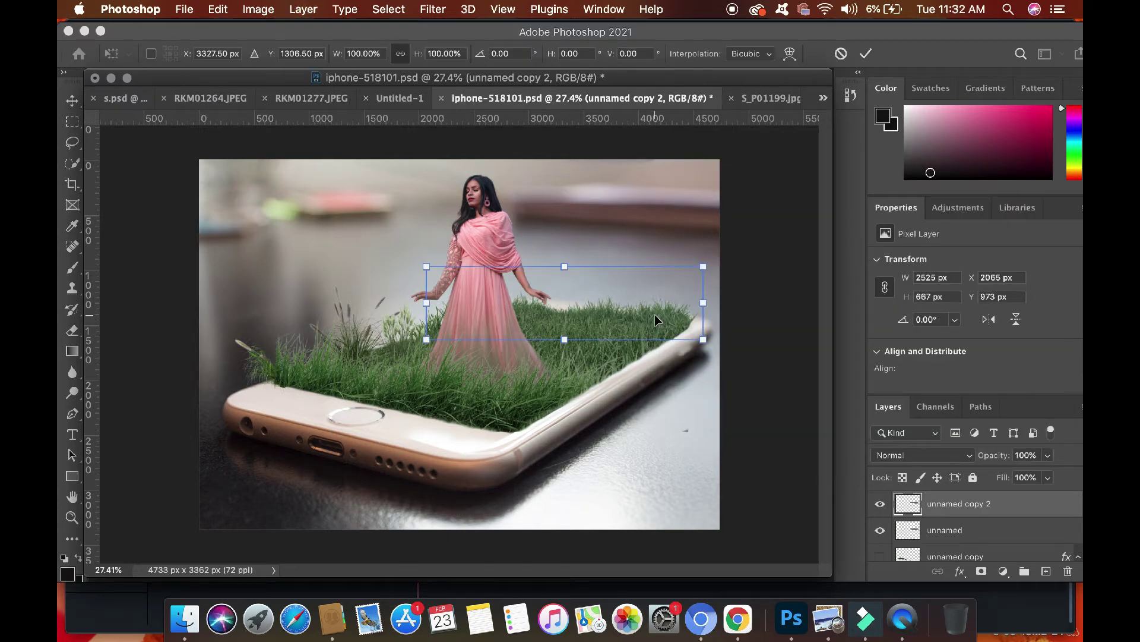
{"action": "left_click_drag", "start_coordinate": [655, 315], "coordinate": [412, 429]}
{"action": "right_click", "coordinate": [438, 404]}
{"action": "left_click", "coordinate": [483, 583]}
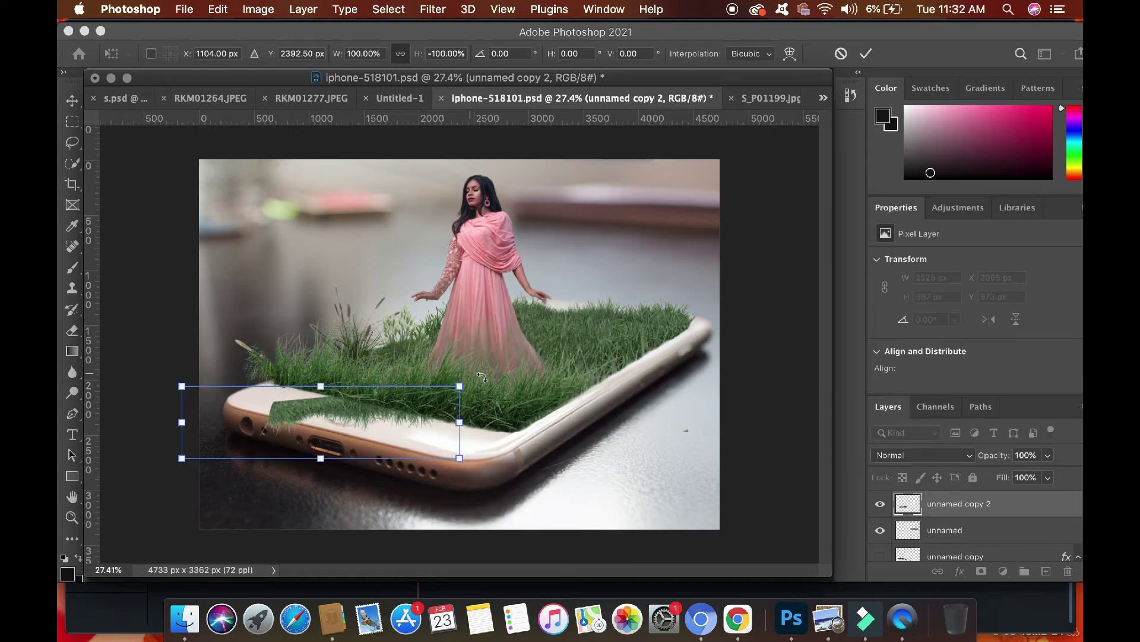
Rotate and enlarge the flipped grass to about 3712 × 795 px so it hangs along the near edge of the lawn.
{"action": "left_click_drag", "start_coordinate": [482, 377], "coordinate": [627, 423]}
{"action": "left_click_drag", "start_coordinate": [537, 425], "coordinate": [466, 418]}
{"action": "left_click_drag", "start_coordinate": [529, 389], "coordinate": [472, 422]}
{"action": "key", "text": "Return"}
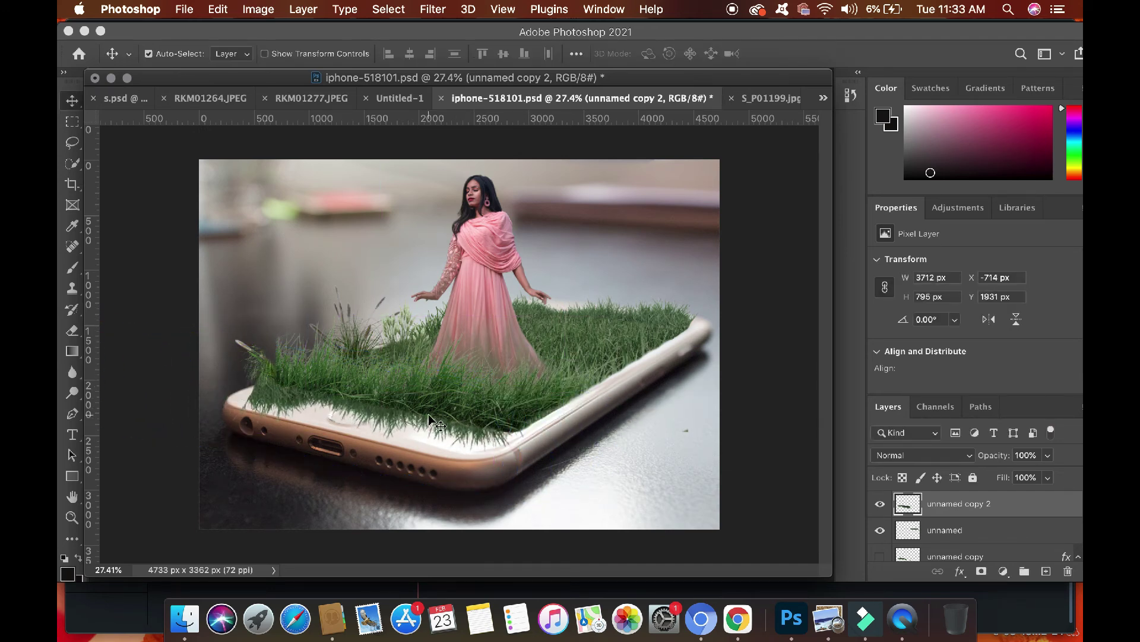
Add a Multiply drop shadow to the unnamed copy 2 grass with 82% opacity, 154° angle, 21 px distance, 5% spread and 38 px size.
{"action": "right_click", "coordinate": [973, 509]}
{"action": "left_click", "coordinate": [855, 507]}
{"action": "left_click", "coordinate": [474, 519]}
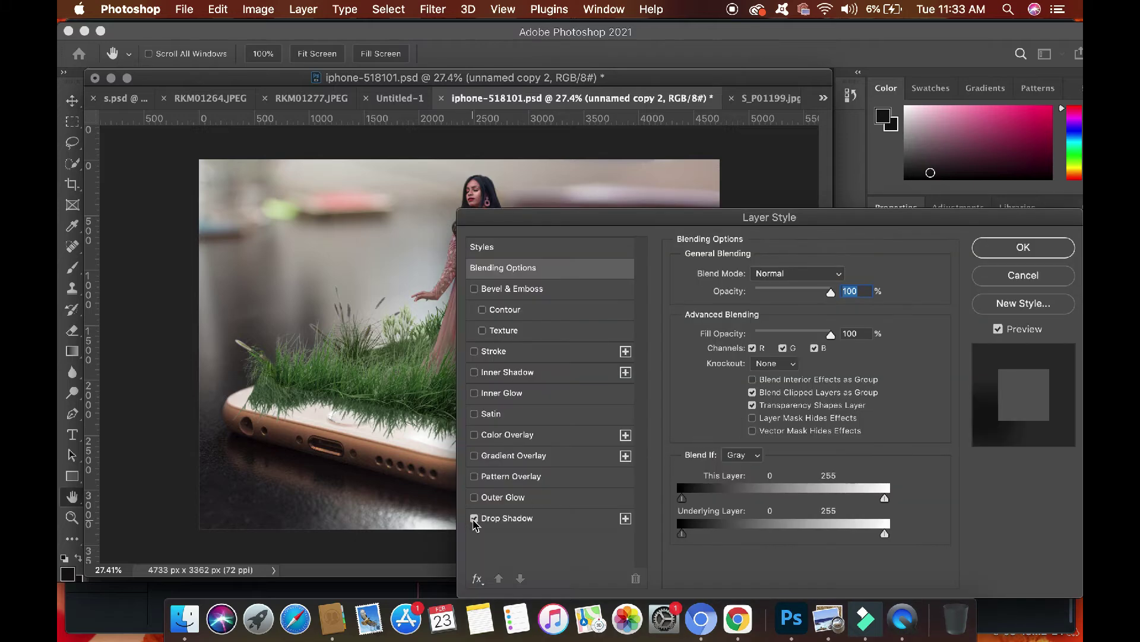
{"action": "left_click_drag", "start_coordinate": [617, 221], "coordinate": [752, 221]}
{"action": "left_click_drag", "start_coordinate": [882, 347], "coordinate": [876, 379]}
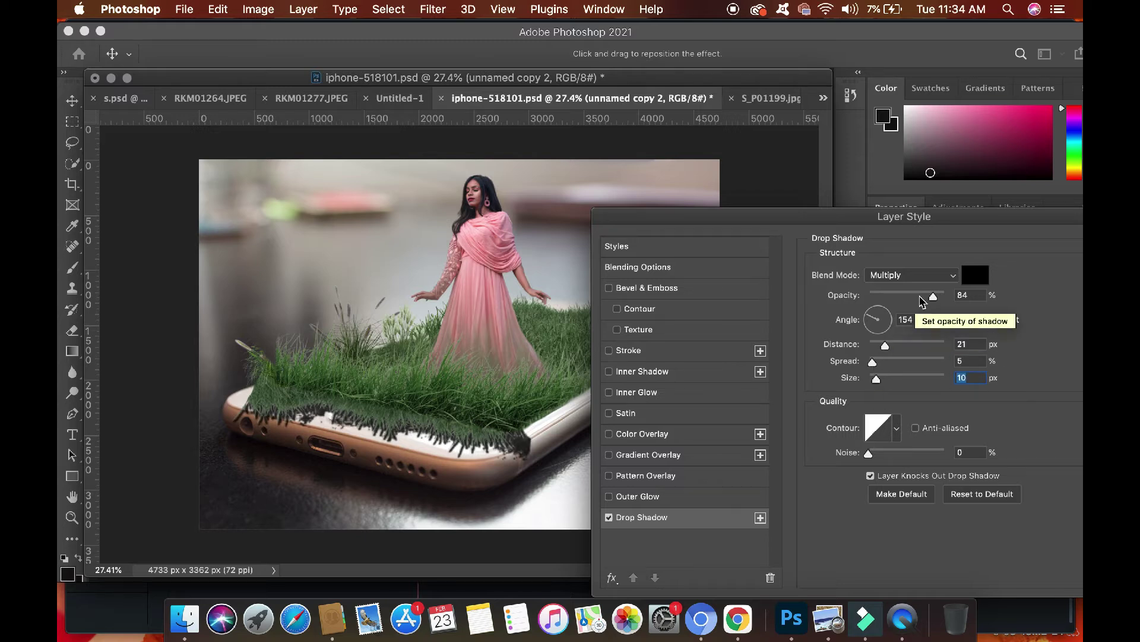
{"action": "left_click_drag", "start_coordinate": [933, 296], "coordinate": [928, 295]}
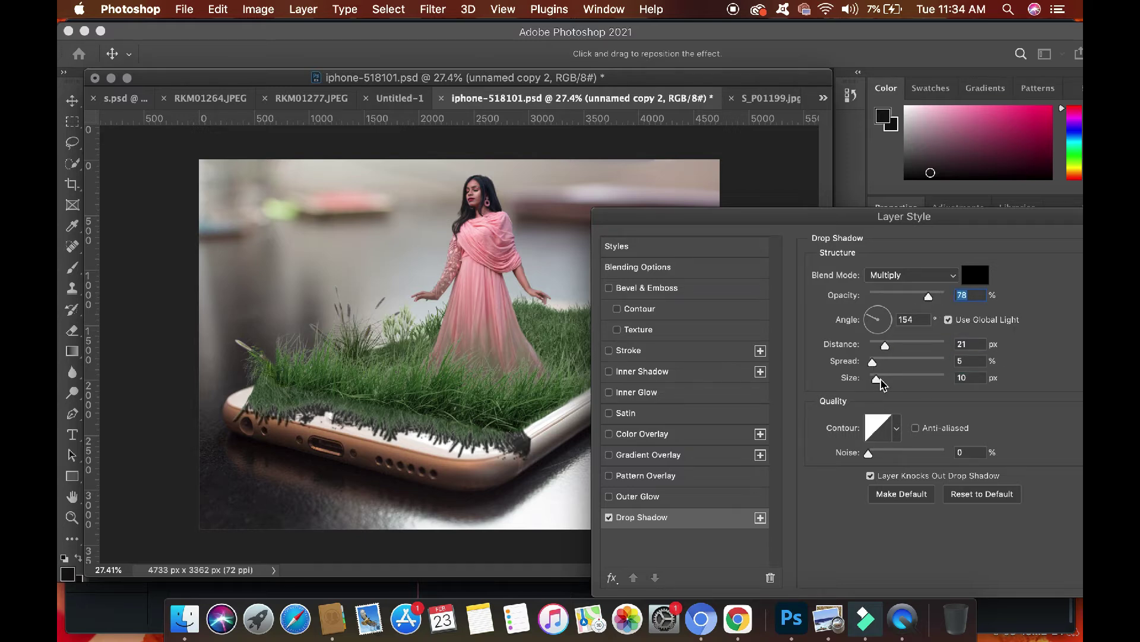
{"action": "left_click_drag", "start_coordinate": [878, 379], "coordinate": [888, 382]}
{"action": "left_click_drag", "start_coordinate": [928, 295], "coordinate": [932, 296]}
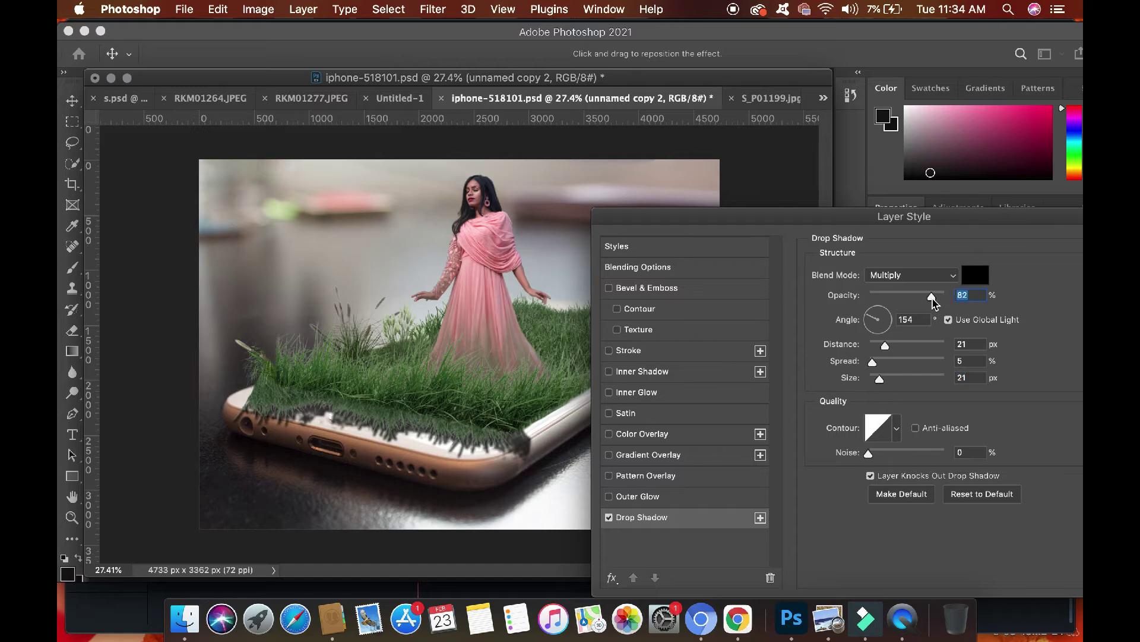
{"action": "left_click_drag", "start_coordinate": [976, 215], "coordinate": [972, 217]}
{"action": "left_click_drag", "start_coordinate": [878, 380], "coordinate": [882, 381]}
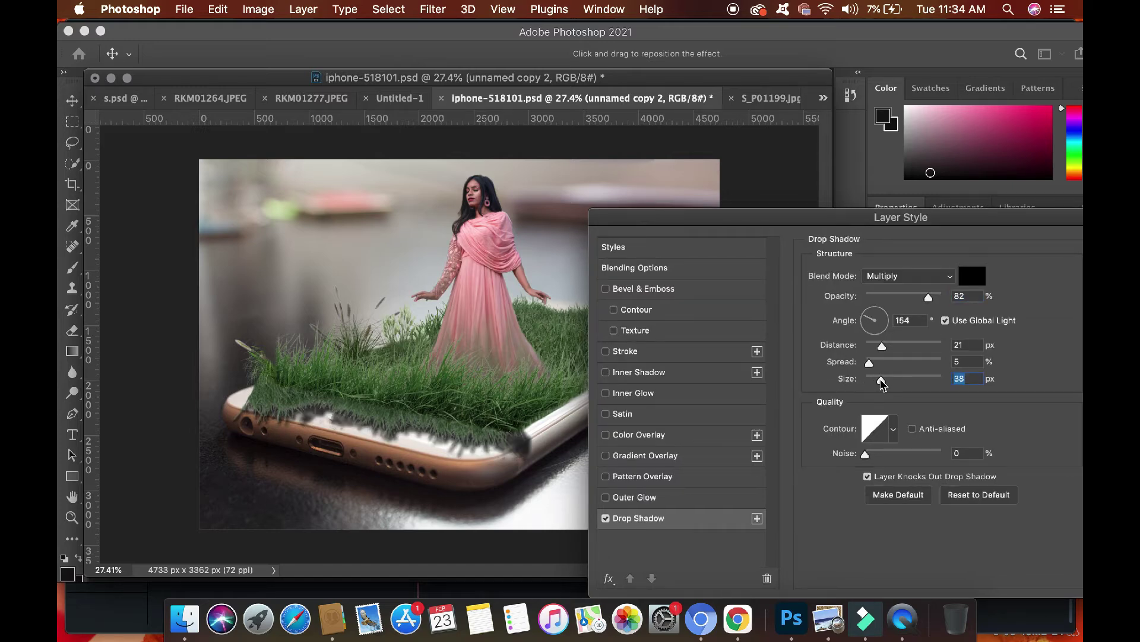
{"action": "key", "text": "Return"}
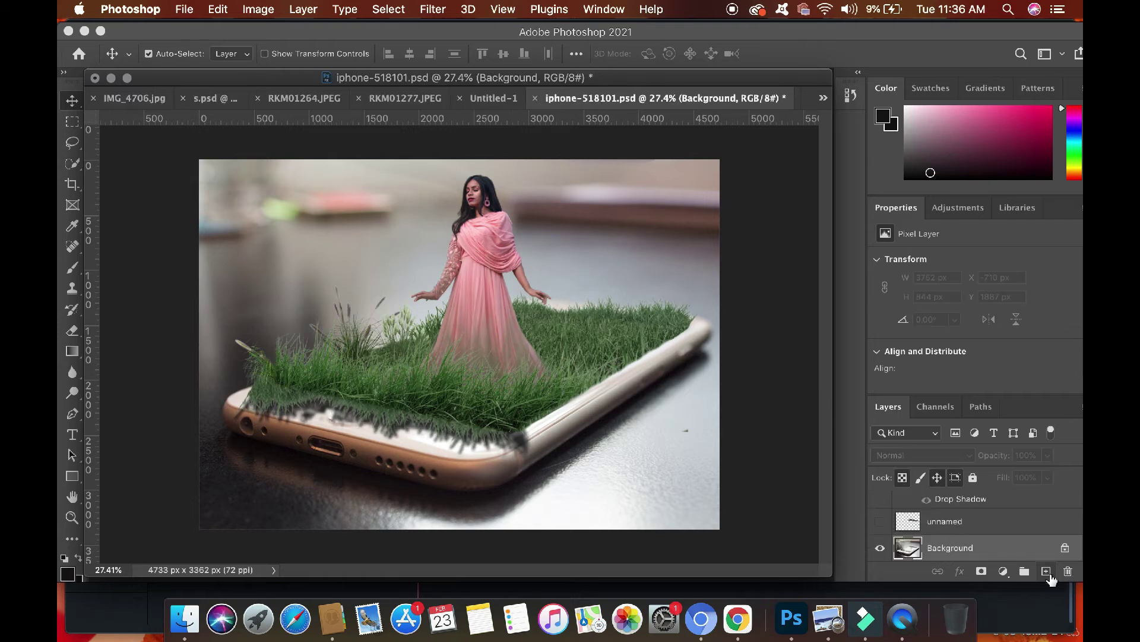
Create a new layer above Background and clip it to Background.
{"action": "left_click", "coordinate": [1046, 571]}
{"action": "key", "text": "super+alt+g"}
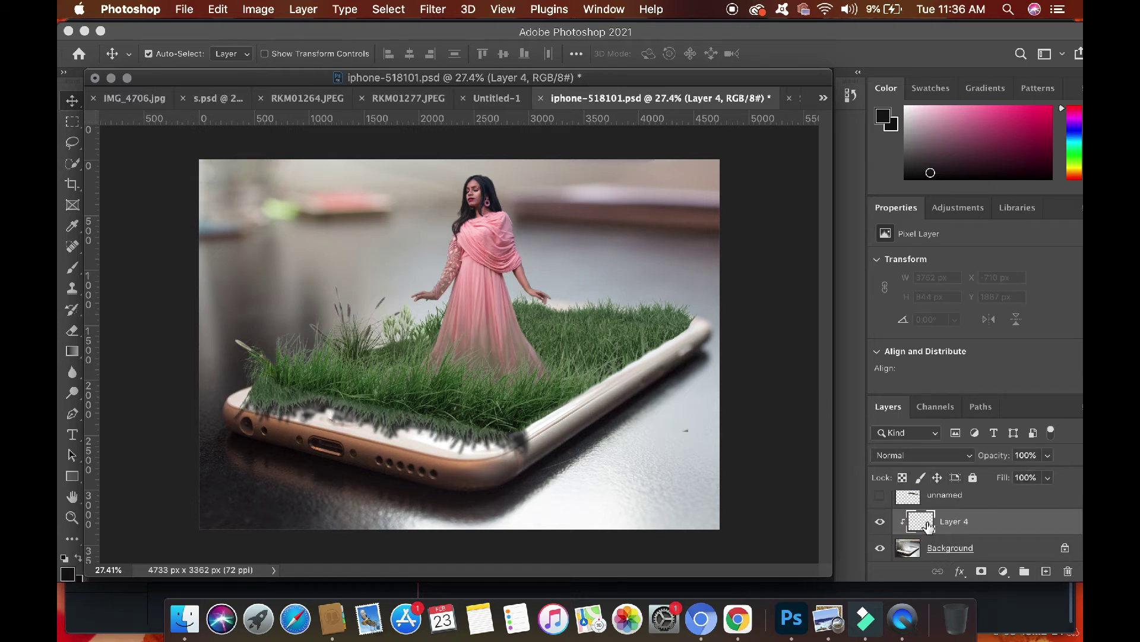
Choose the Brush tool and set the foreground color to a very dark green with a hue of 112°.
{"action": "left_click", "coordinate": [72, 267]}
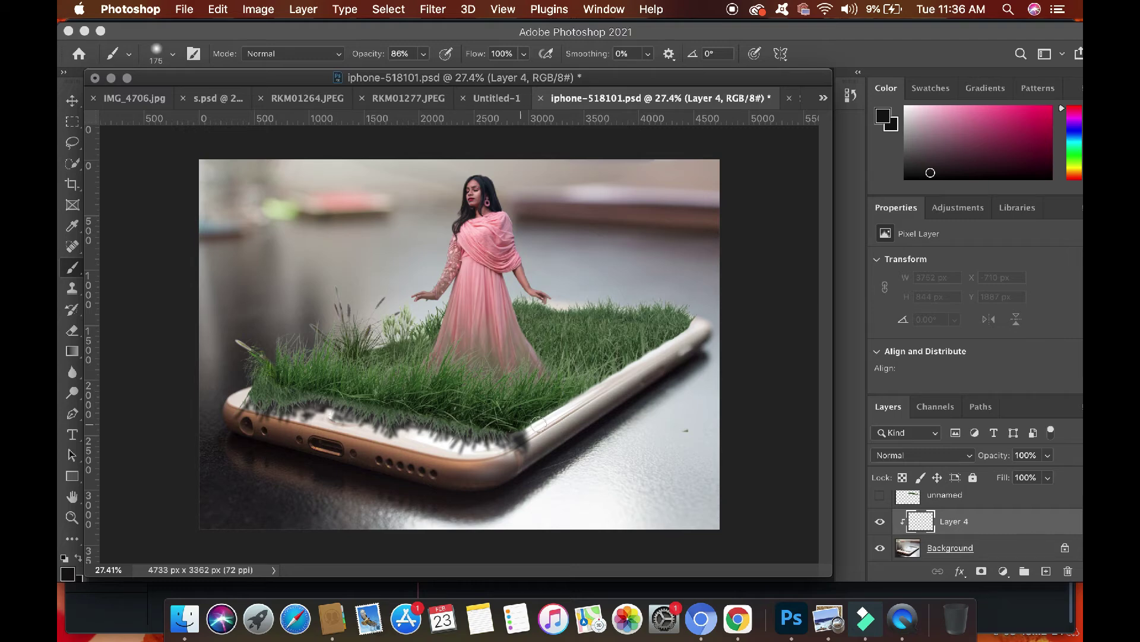
{"action": "left_click", "coordinate": [68, 573]}
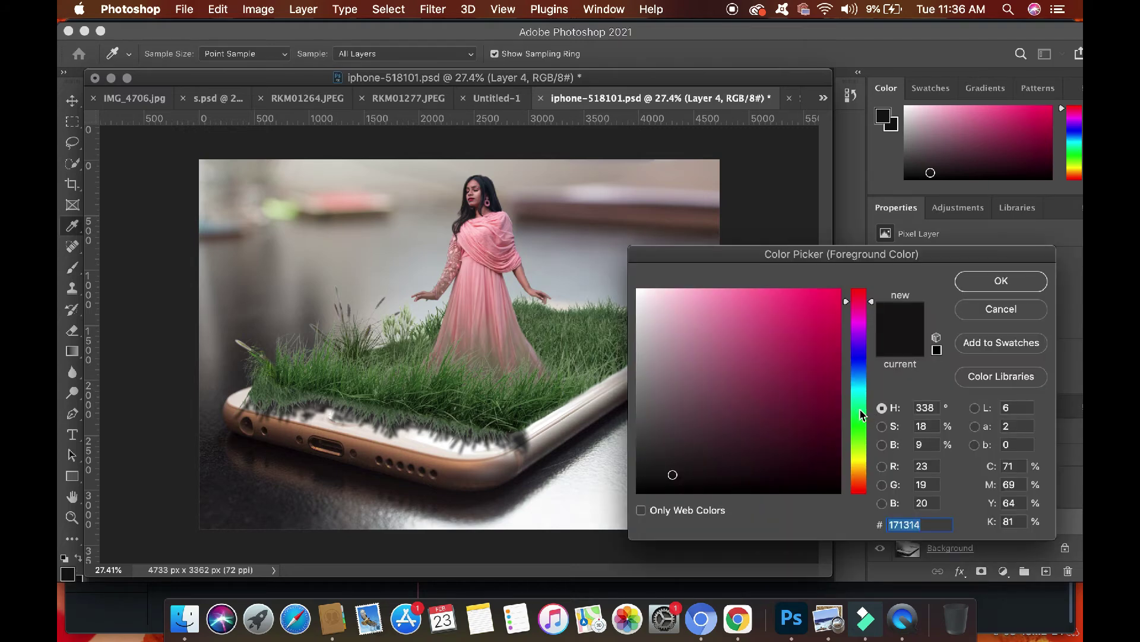
{"action": "left_click", "coordinate": [862, 429]}
{"action": "left_click", "coordinate": [709, 478]}
{"action": "left_click", "coordinate": [714, 468]}
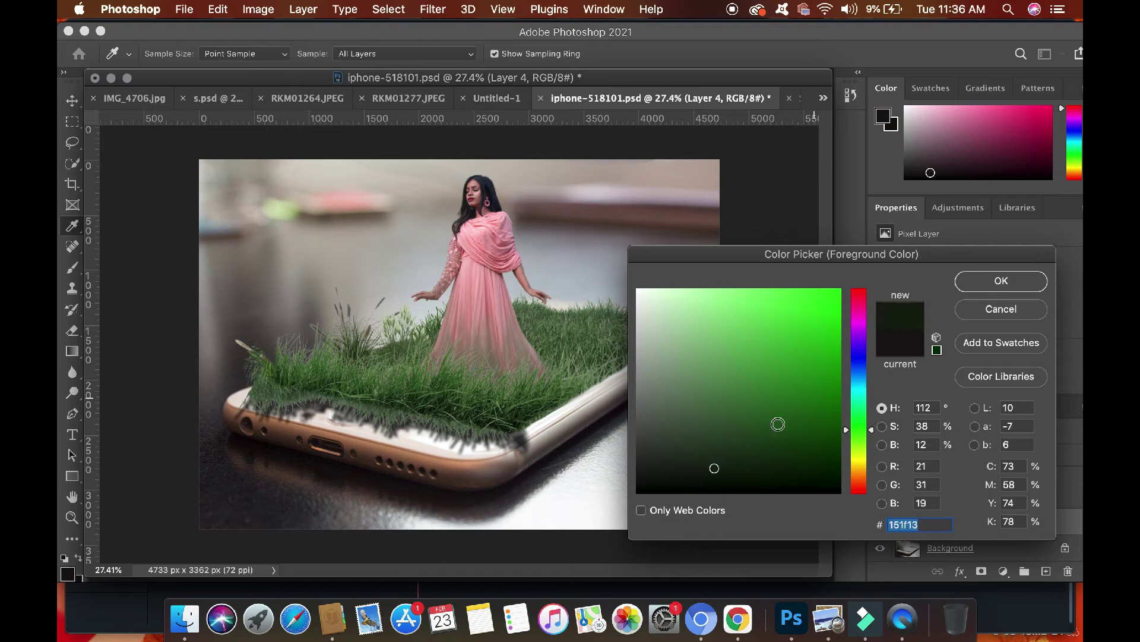
{"action": "left_click", "coordinate": [718, 471]}
{"action": "left_click", "coordinate": [1016, 276]}
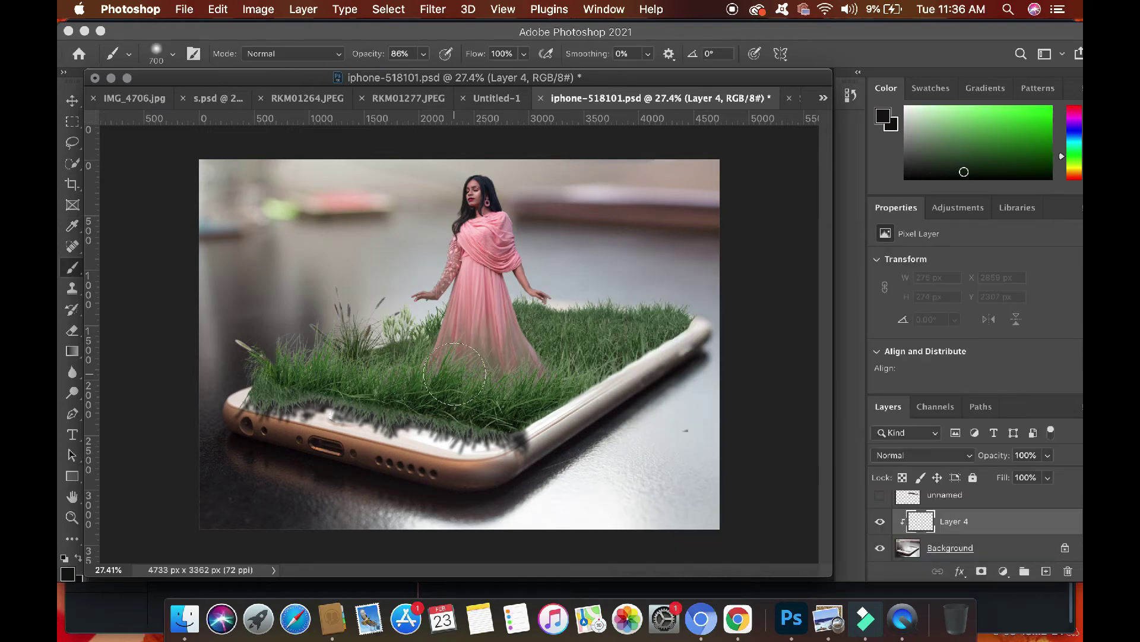
Paint dark green shading on Layer 4 along the lawn's edges on the phone, using 86% opacity and brush sizes 700 and 300.
{"action": "mouse_move", "coordinate": [455, 373]}
{"action": "left_mouse_down"}
{"action": "mouse_move", "coordinate": [424, 417]}
{"action": "mouse_move", "coordinate": [404, 413]}
{"action": "mouse_move", "coordinate": [467, 422]}
{"action": "mouse_move", "coordinate": [544, 395]}
{"action": "mouse_move", "coordinate": [600, 351]}
{"action": "mouse_move", "coordinate": [585, 332]}
{"action": "left_mouse_up"}
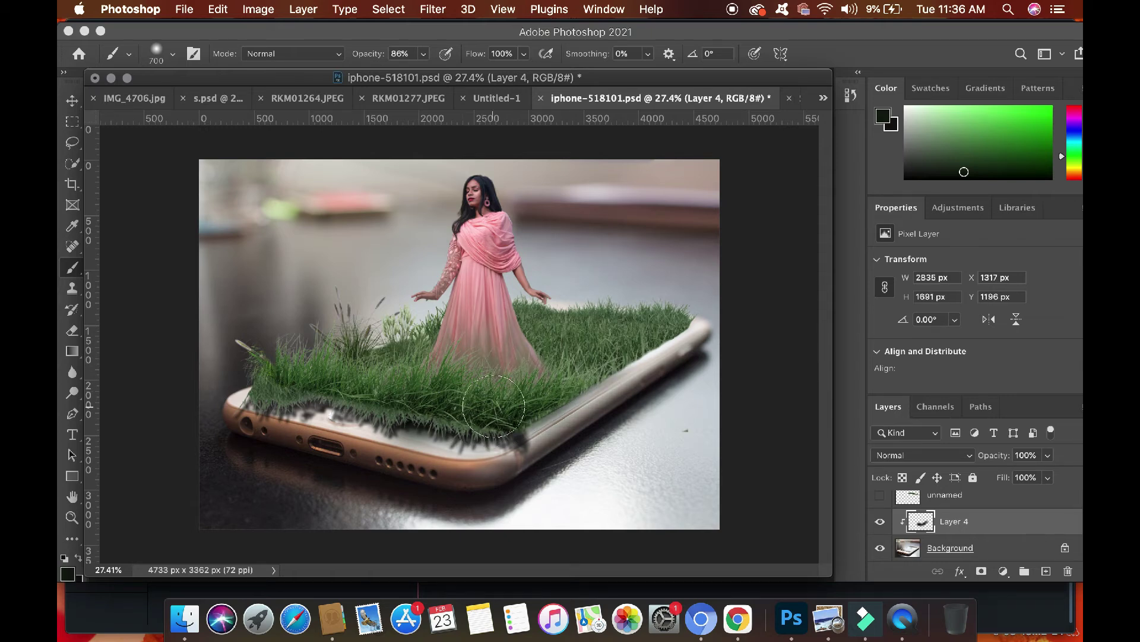
{"action": "key", "text": "bracketleft"}
{"action": "key", "text": "bracketleft"}
{"action": "key", "text": "bracketleft"}
{"action": "key", "text": "bracketleft"}
{"action": "mouse_move", "coordinate": [582, 375]}
{"action": "left_mouse_down"}
{"action": "mouse_move", "coordinate": [675, 324]}
{"action": "mouse_move", "coordinate": [594, 356]}
{"action": "mouse_move", "coordinate": [514, 419]}
{"action": "mouse_move", "coordinate": [582, 374]}
{"action": "left_mouse_up"}
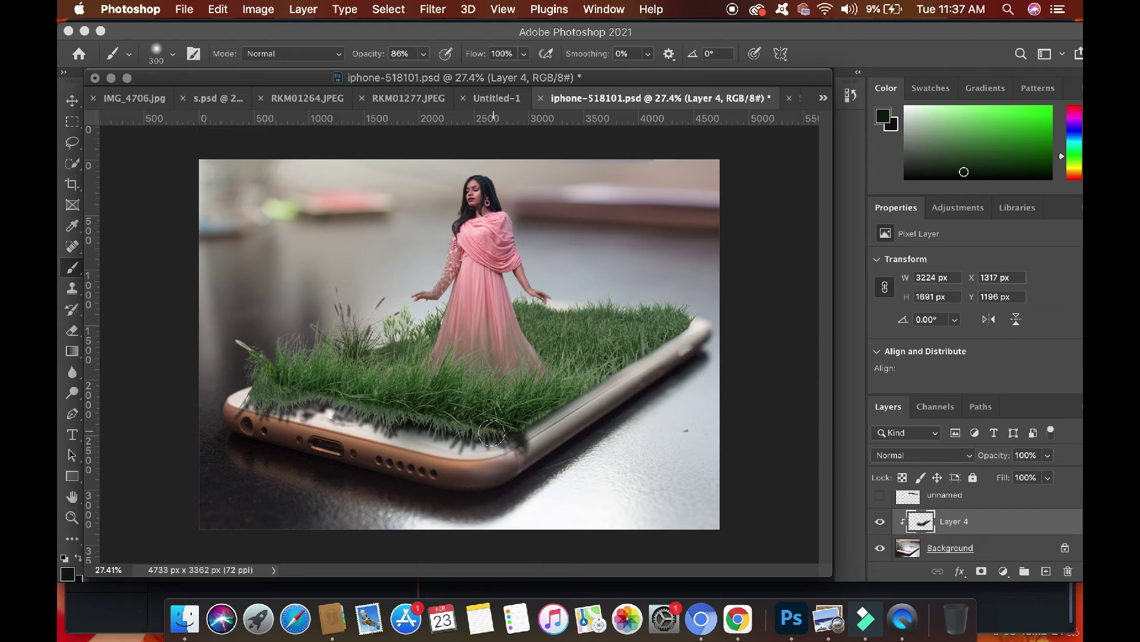
Paint more dark green shading on Layer 4 along the lawn's front edge on the phone, undoing the first dab.
{"action": "key", "text": "bracketright"}
{"action": "left_click", "coordinate": [490, 434]}
{"action": "key", "text": "super+z"}
{"action": "left_click", "coordinate": [495, 425]}
{"action": "mouse_move", "coordinate": [496, 423]}
{"action": "left_mouse_down"}
{"action": "mouse_move", "coordinate": [332, 383]}
{"action": "mouse_move", "coordinate": [309, 396]}
{"action": "mouse_move", "coordinate": [298, 386]}
{"action": "left_mouse_up"}
{"action": "left_click", "coordinate": [72, 330]}
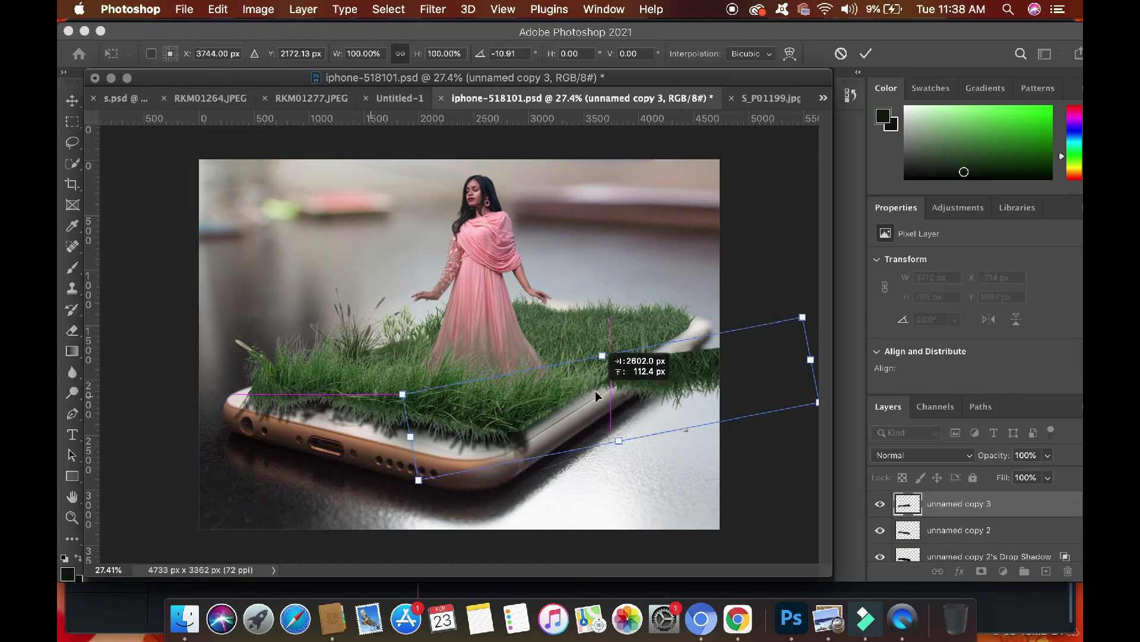
Position the unnamed copy 3 grass strip along the phone's long side edge, rotated to about -41.6°.
{"action": "left_click_drag", "start_coordinate": [593, 386], "coordinate": [573, 394]}
{"action": "left_click_drag", "start_coordinate": [769, 319], "coordinate": [677, 244]}
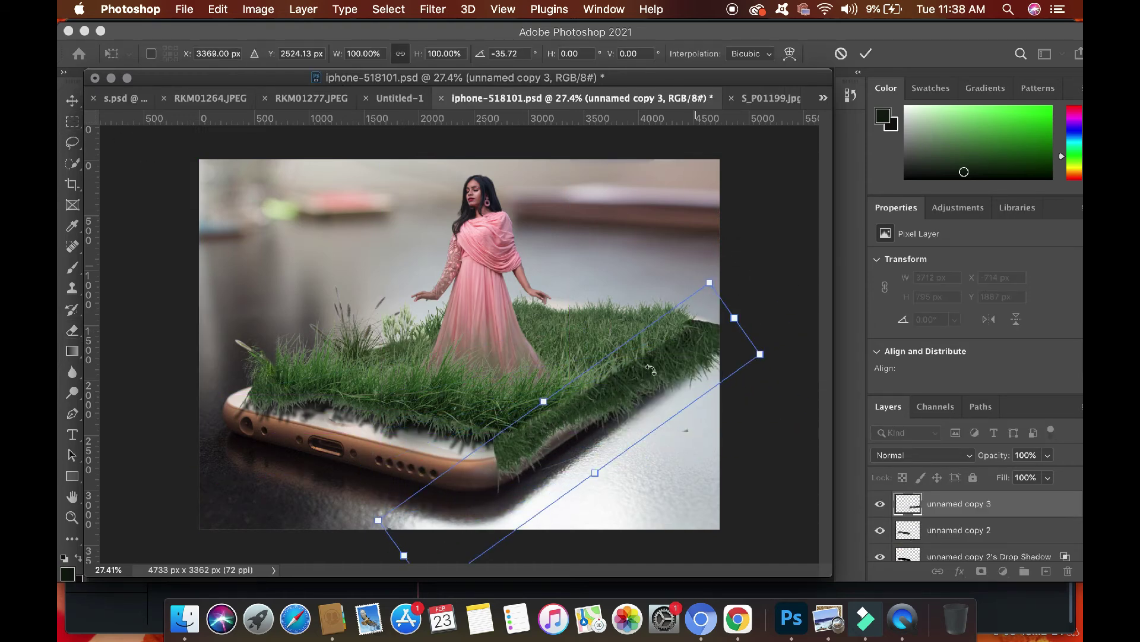
{"action": "left_click_drag", "start_coordinate": [669, 388], "coordinate": [637, 357]}
{"action": "left_click_drag", "start_coordinate": [571, 389], "coordinate": [572, 405]}
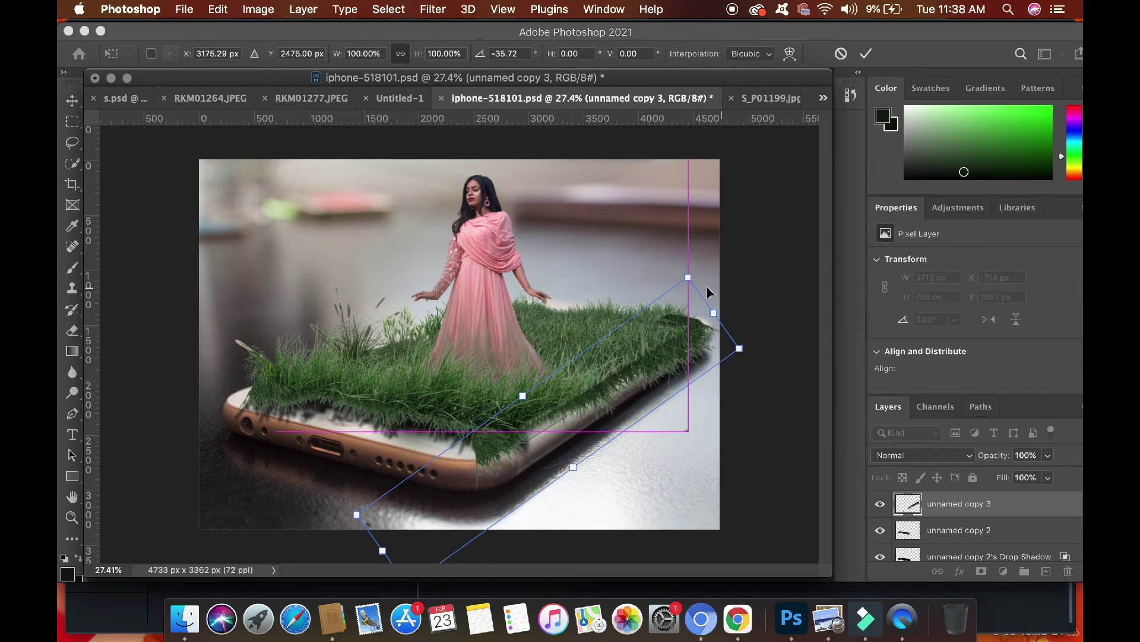
{"action": "mouse_move", "coordinate": [706, 284]}
{"action": "left_mouse_down"}
{"action": "mouse_move", "coordinate": [695, 265]}
{"action": "mouse_move", "coordinate": [689, 272]}
{"action": "left_mouse_up"}
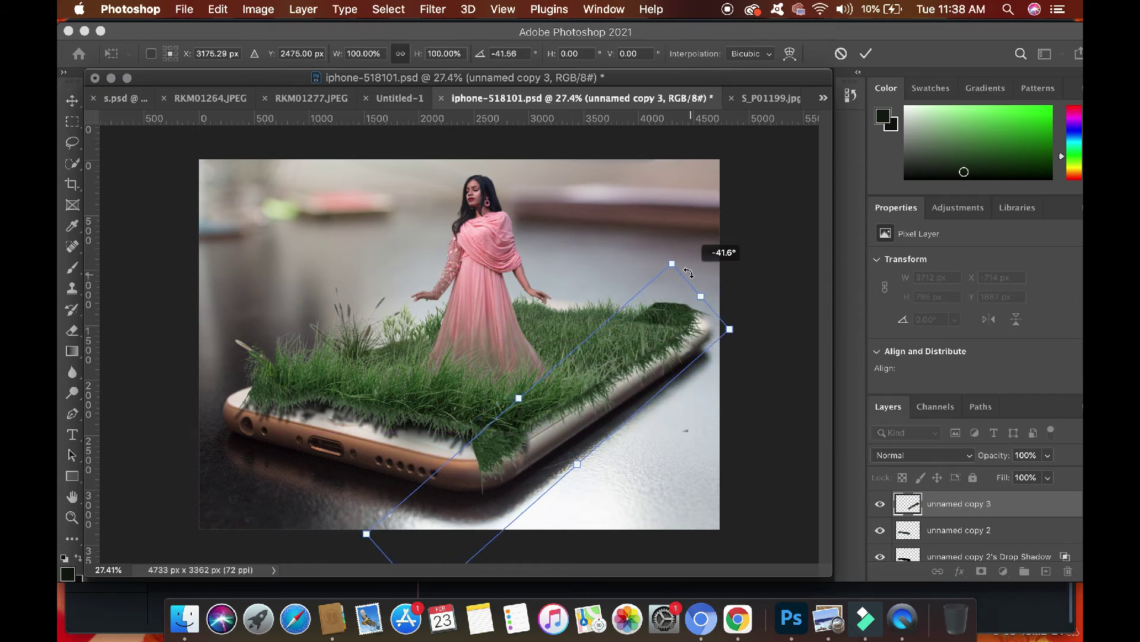
{"action": "key", "text": "Return"}
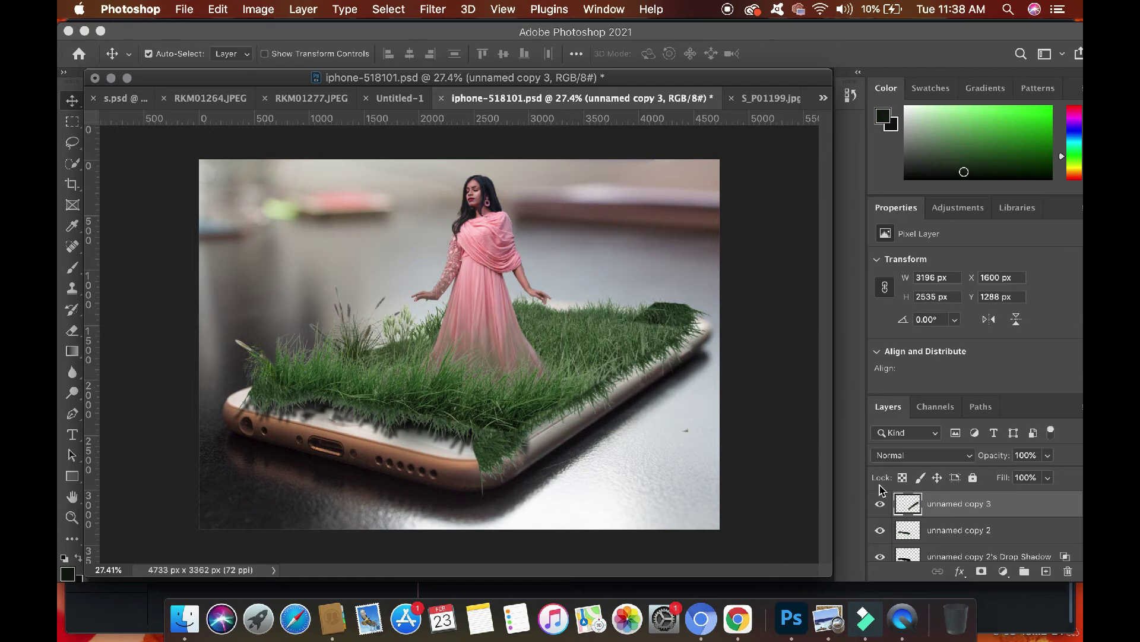
Erase the overhanging ends of the unnamed copy 3 grass at the phone's near and far corners, raising the 250 px eraser's opacity to 100%.
{"action": "key", "text": "e"}
{"action": "left_click_drag", "start_coordinate": [385, 449], "coordinate": [487, 456]}
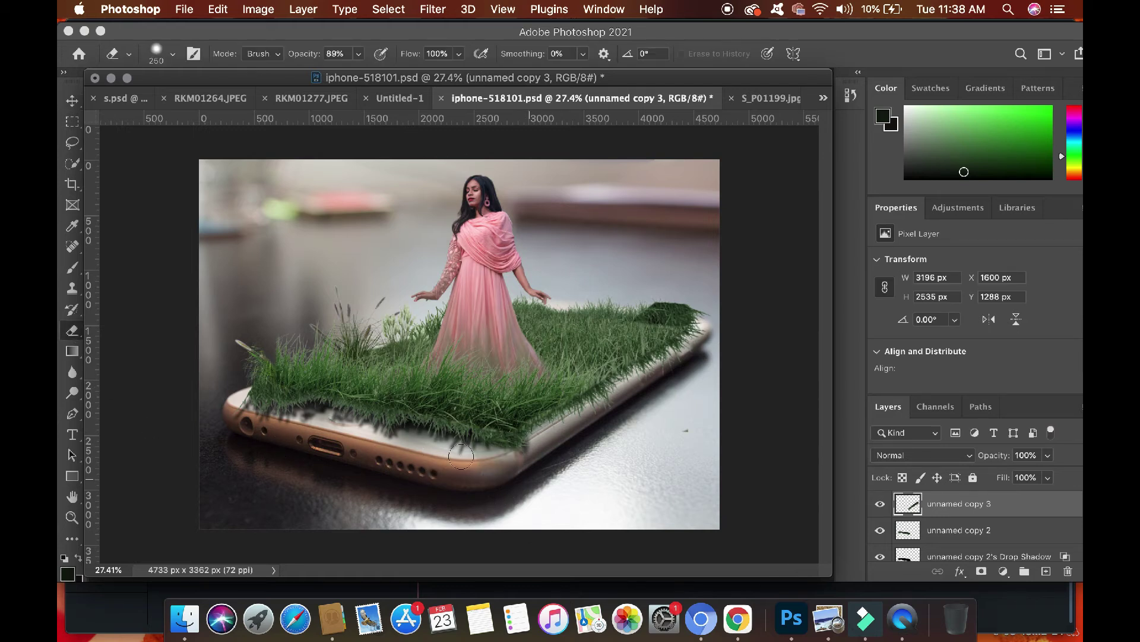
{"action": "left_click_drag", "start_coordinate": [357, 57], "coordinate": [375, 73]}
{"action": "left_click_drag", "start_coordinate": [623, 319], "coordinate": [692, 312]}
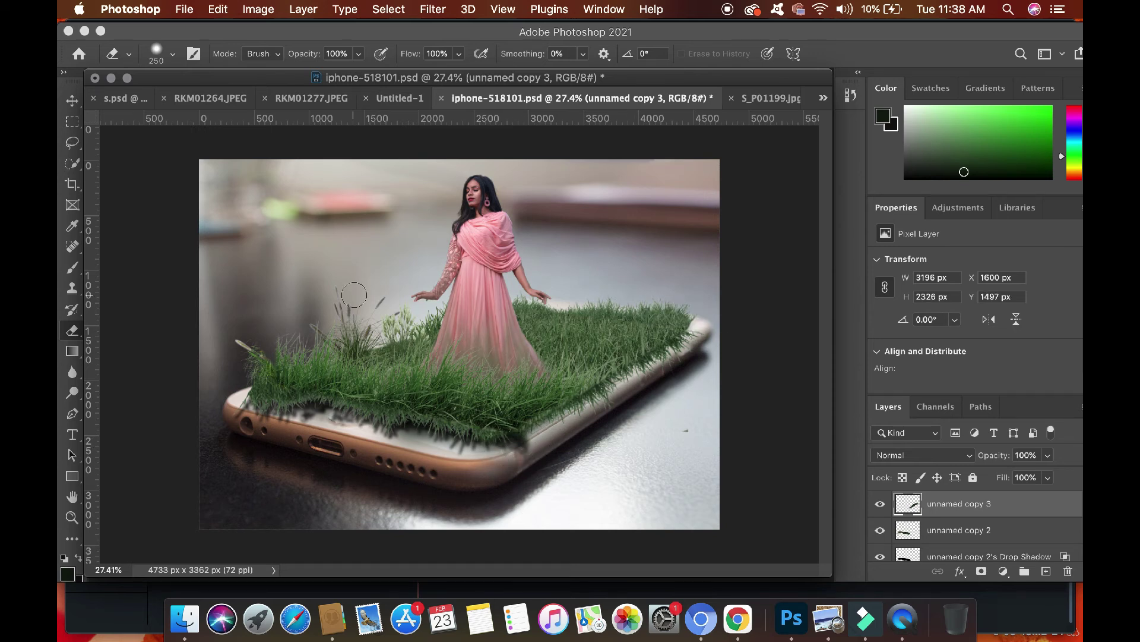
Try a Multiply drop shadow on the unnamed copy 3 grass with 7% opacity, 23 px distance, 5% spread and 29 px size.
{"action": "left_click", "coordinate": [72, 101]}
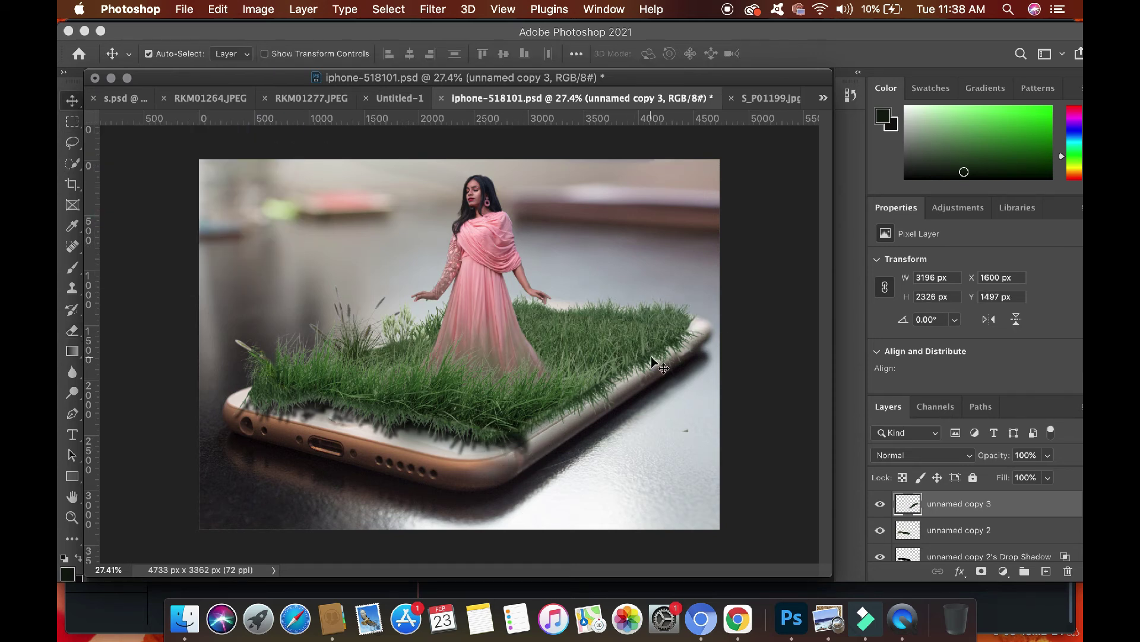
{"action": "right_click", "coordinate": [988, 512]}
{"action": "left_click", "coordinate": [908, 515]}
{"action": "left_click", "coordinate": [537, 518]}
{"action": "left_click_drag", "start_coordinate": [618, 229], "coordinate": [853, 236]}
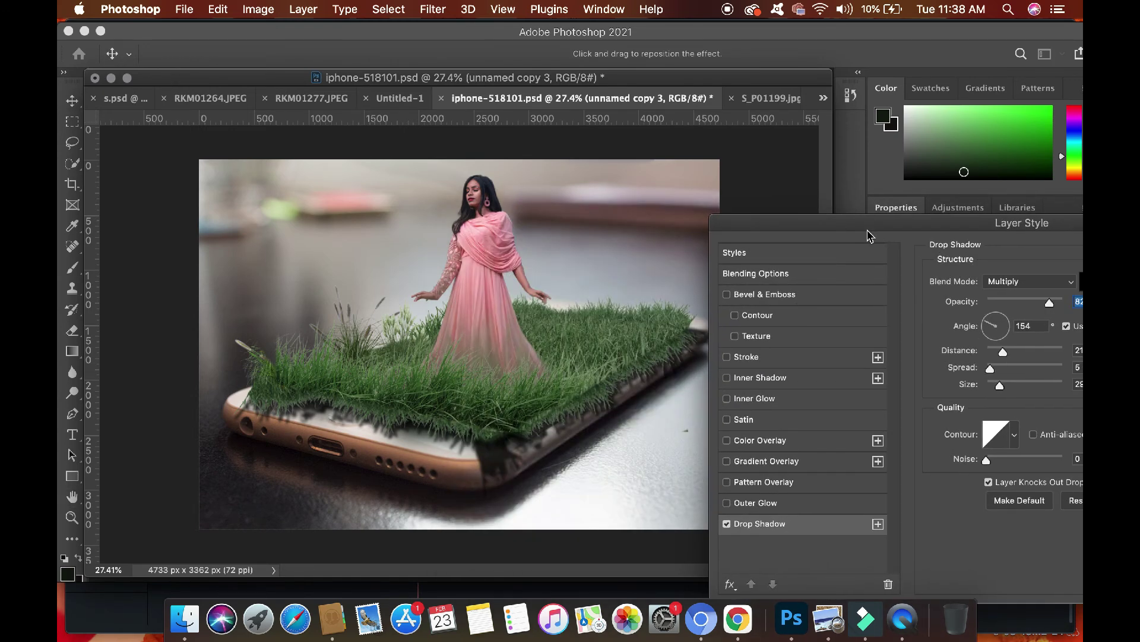
{"action": "left_click_drag", "start_coordinate": [1029, 305], "coordinate": [983, 307]}
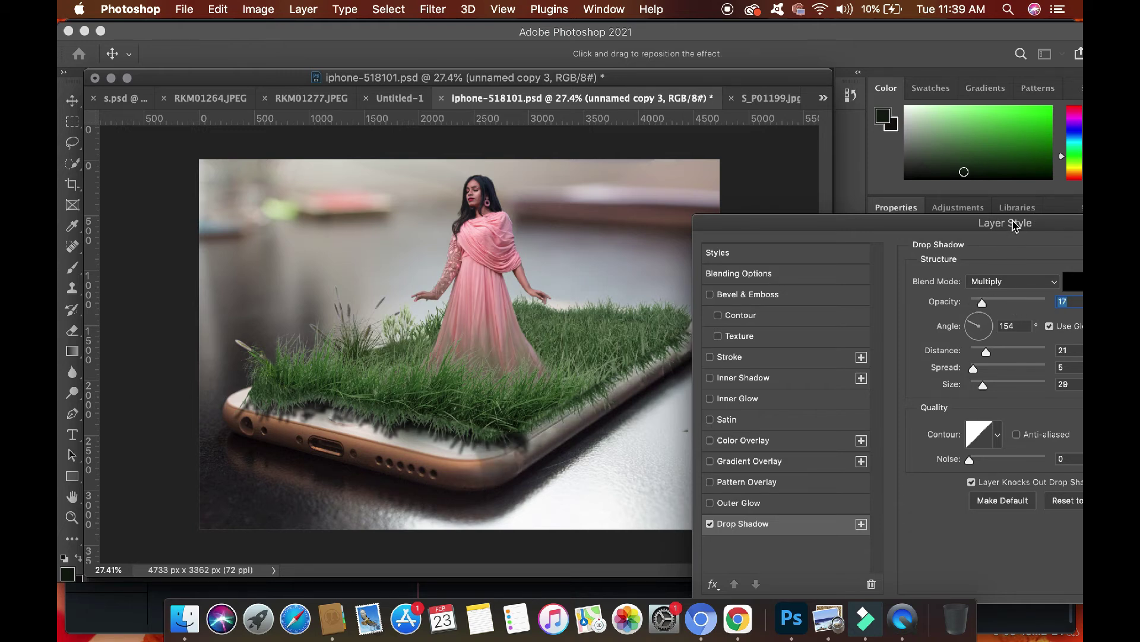
{"action": "left_click", "coordinate": [995, 352]}
{"action": "left_click_drag", "start_coordinate": [996, 353], "coordinate": [988, 353]}
{"action": "left_click_drag", "start_coordinate": [982, 304], "coordinate": [975, 304]}
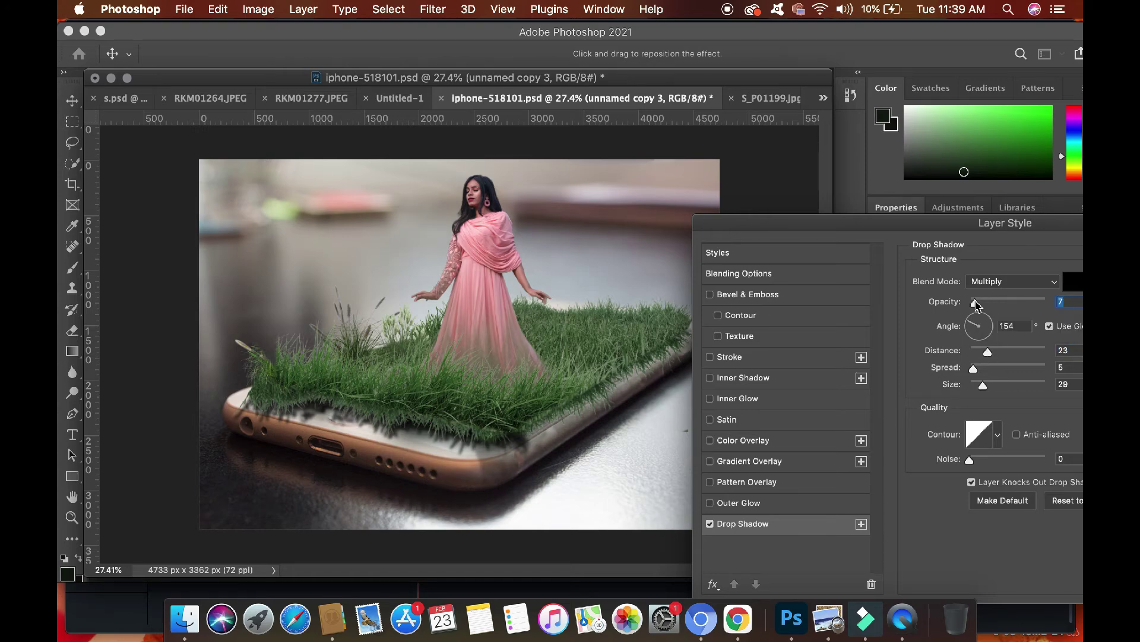
{"action": "left_click_drag", "start_coordinate": [1009, 218], "coordinate": [785, 242]}
{"action": "left_click", "coordinate": [1033, 300]}
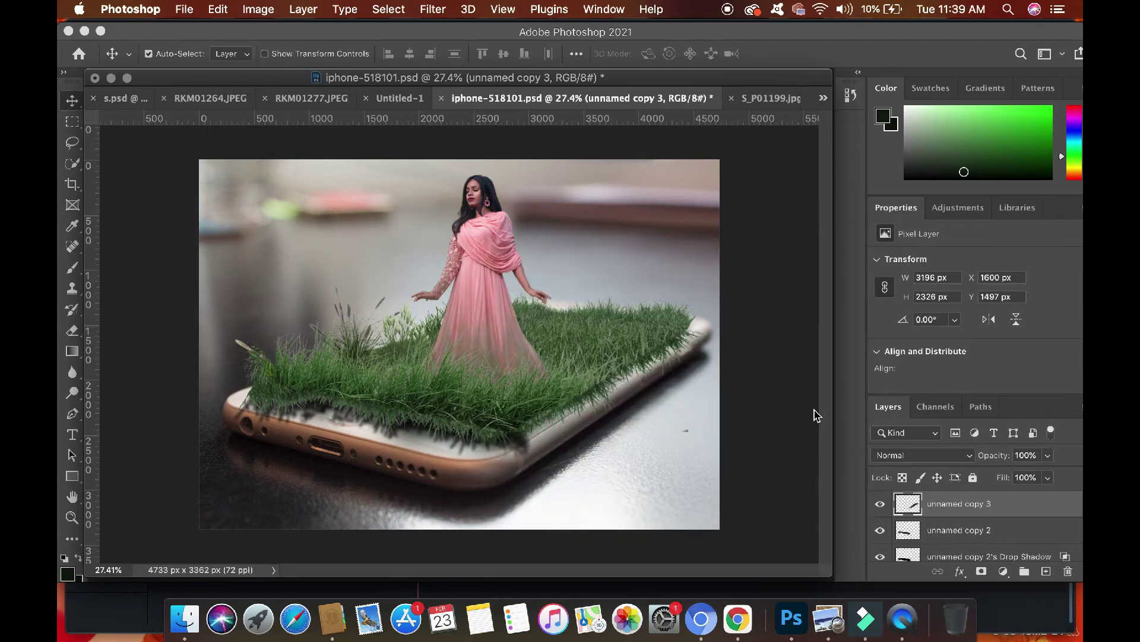
Paint dark green shading on Layer 4 along the lawn's long side edge with a 300 px brush at 86% opacity.
{"action": "left_click", "coordinate": [881, 501]}
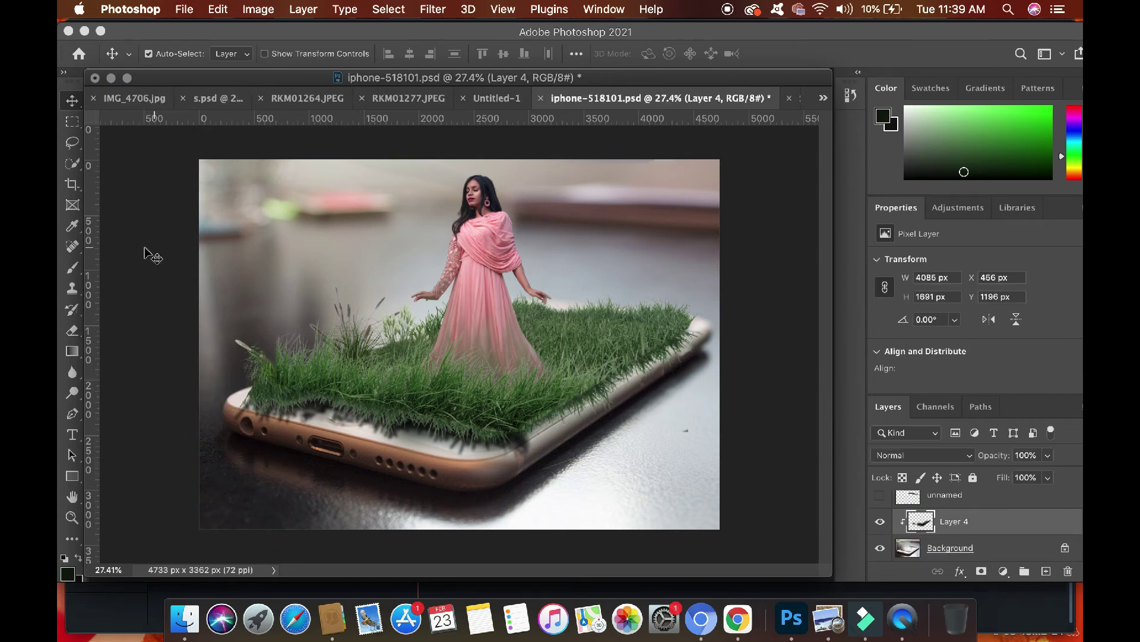
{"action": "left_click", "coordinate": [72, 267]}
{"action": "key", "text": "bracketleft"}
{"action": "key", "text": "bracketleft"}
{"action": "key", "text": "bracketleft"}
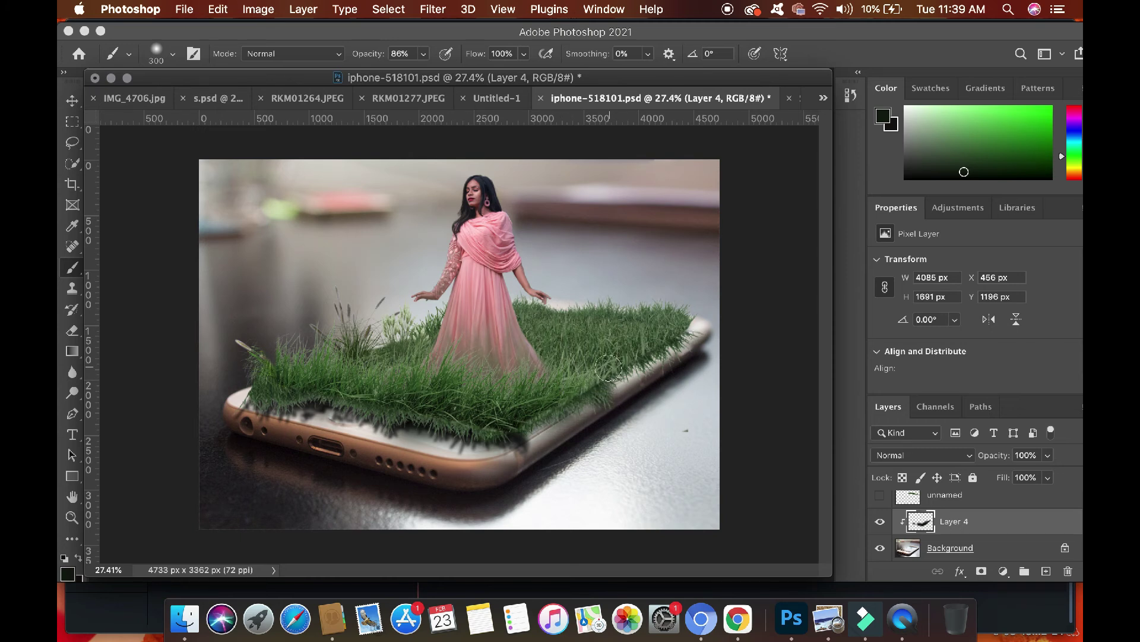
{"action": "left_click_drag", "start_coordinate": [608, 368], "coordinate": [683, 345]}
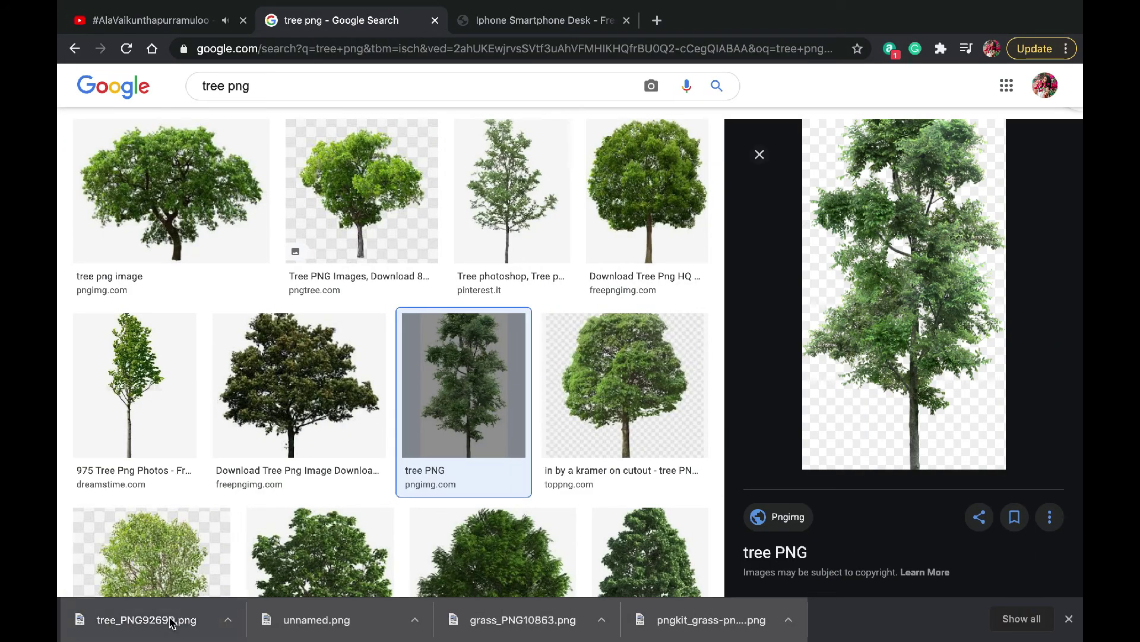
Switch to Photoshop, place the downloaded tree_PNG92699.png as an embedded image and move it to the phone's far end.
{"action": "left_click", "coordinate": [170, 622]}
{"action": "left_click", "coordinate": [837, 600]}
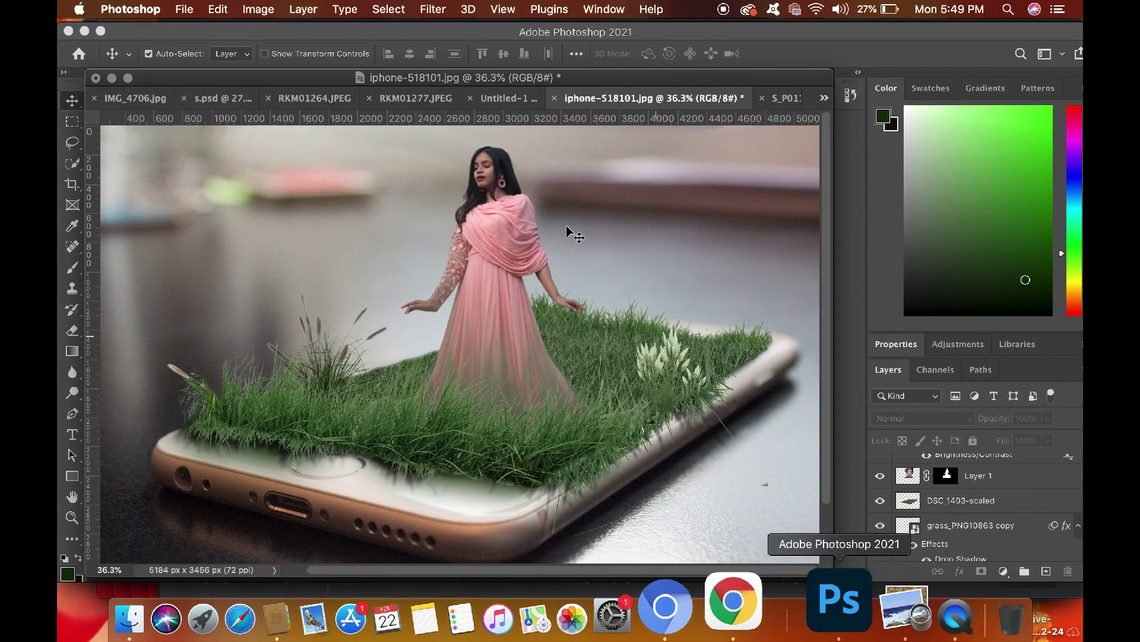
{"action": "left_click", "coordinate": [184, 9]}
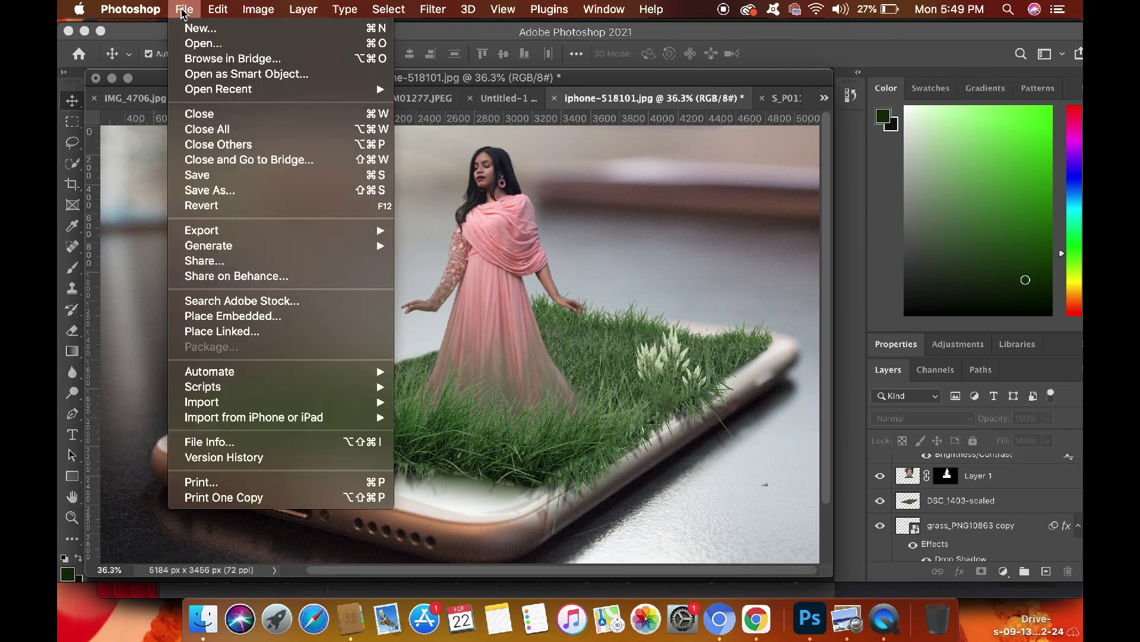
{"action": "left_click", "coordinate": [285, 321]}
{"action": "left_click", "coordinate": [294, 158]}
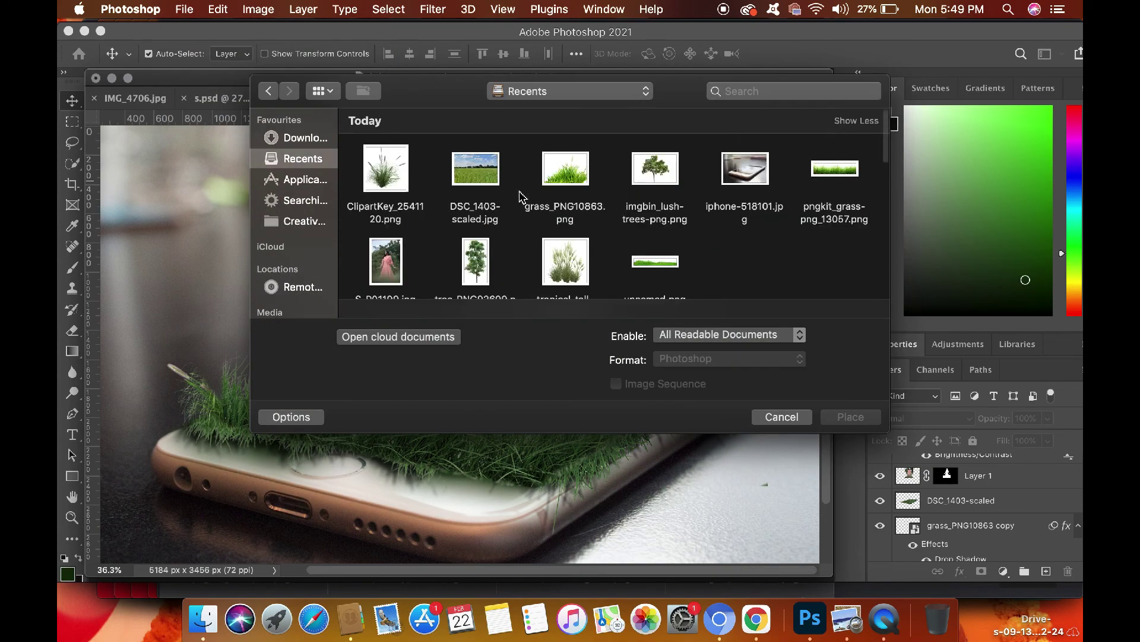
{"action": "left_click", "coordinate": [484, 271]}
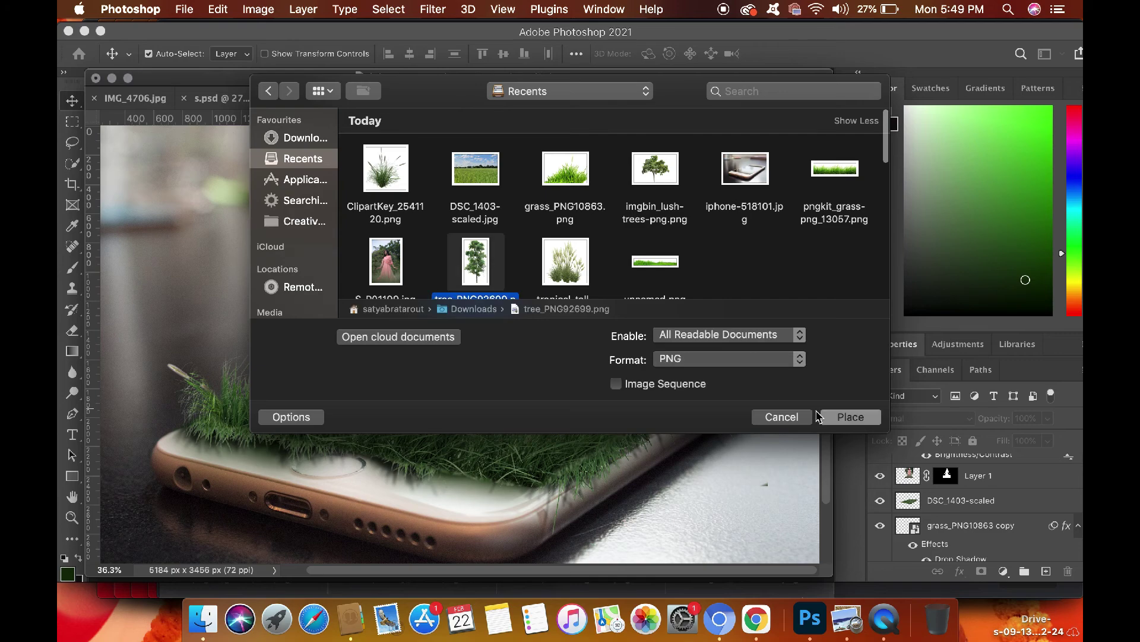
{"action": "key", "text": "Return"}
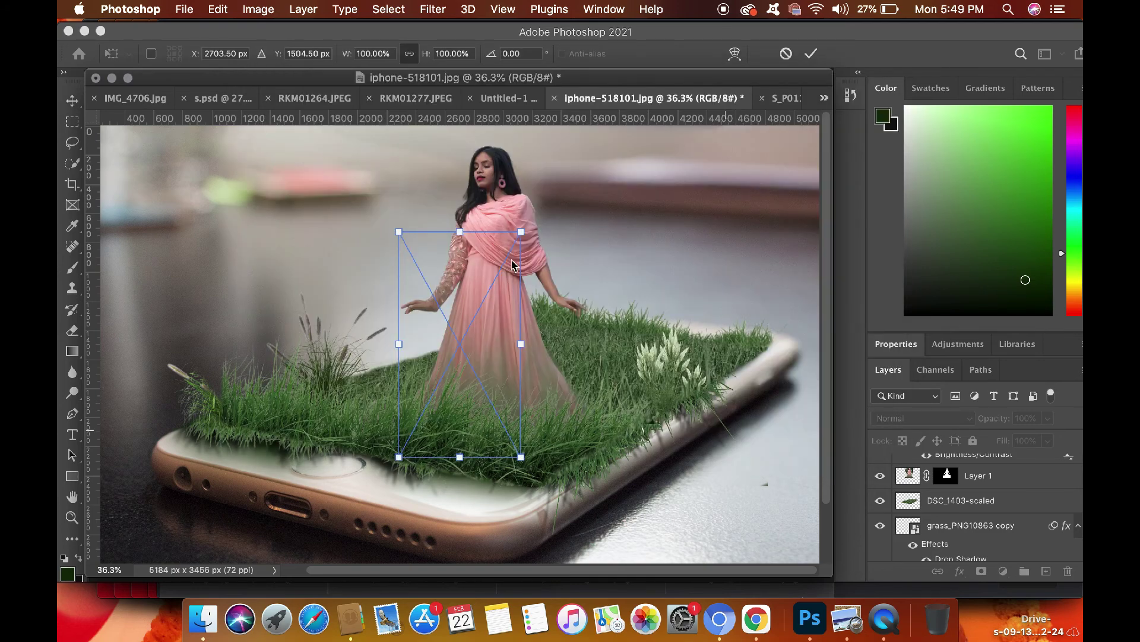
{"action": "left_click_drag", "start_coordinate": [460, 325], "coordinate": [657, 230]}
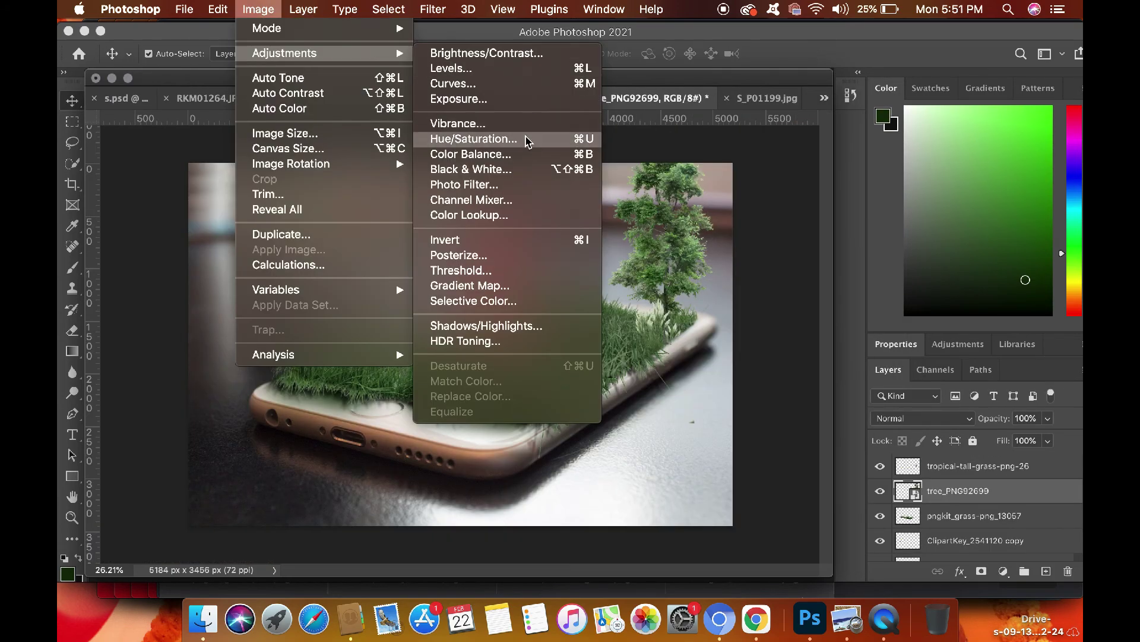
Apply Hue/Saturation to the tree_PNG92699 layer with hue +11 and saturation -28.
{"action": "left_click", "coordinate": [517, 143]}
{"action": "left_click_drag", "start_coordinate": [597, 123], "coordinate": [889, 142]}
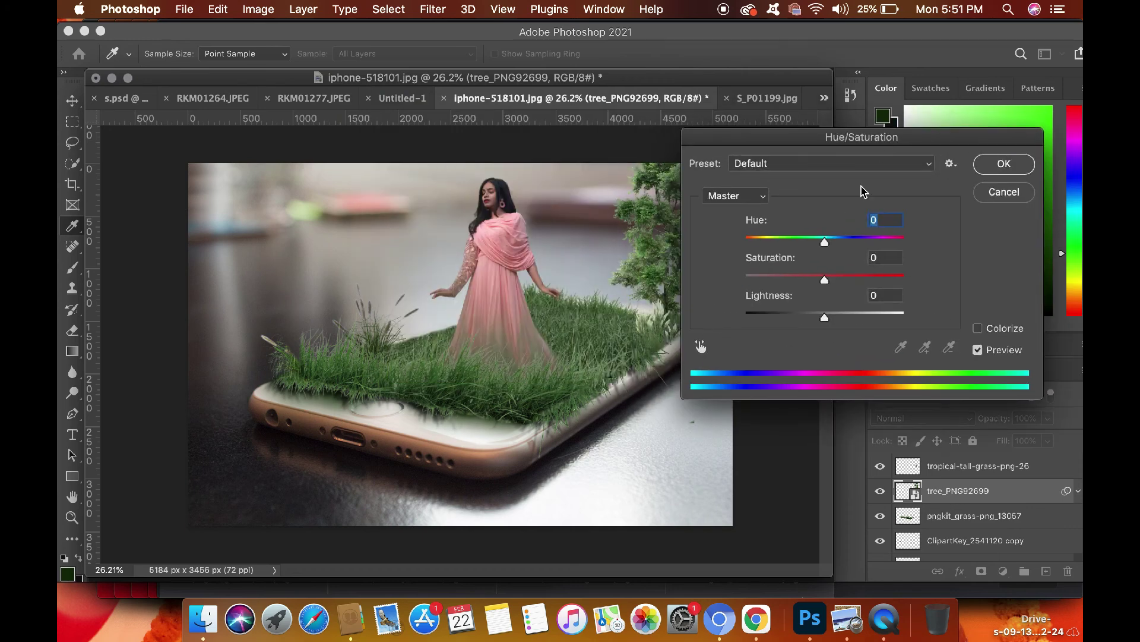
{"action": "left_click_drag", "start_coordinate": [825, 241], "coordinate": [835, 244]}
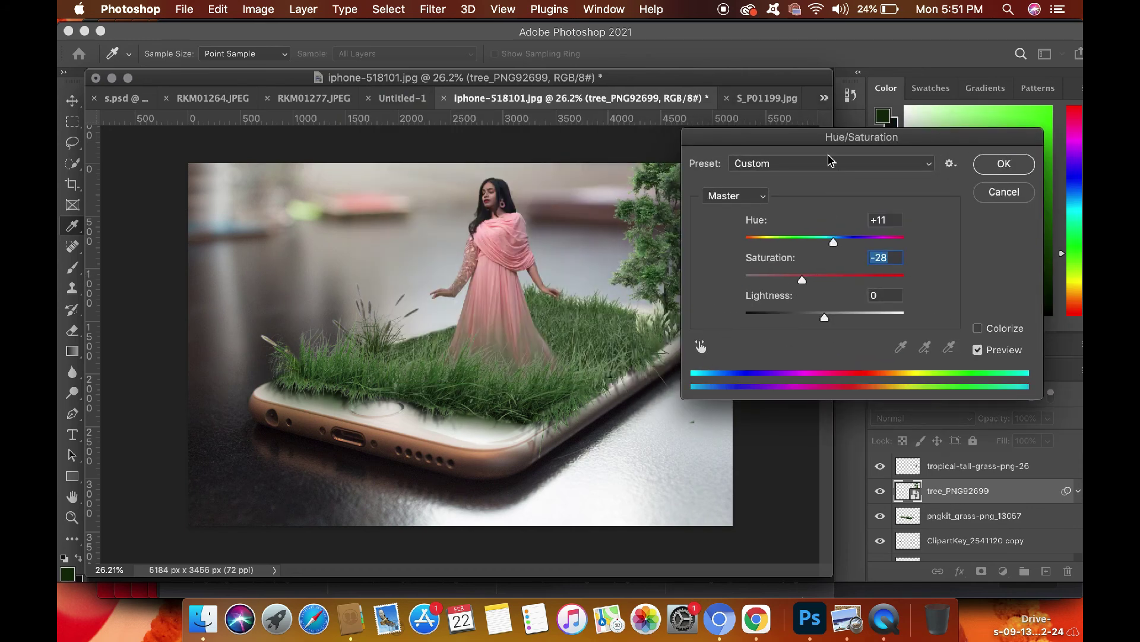
{"action": "left_click_drag", "start_coordinate": [830, 138], "coordinate": [921, 188]}
{"action": "left_click", "coordinate": [1033, 204]}
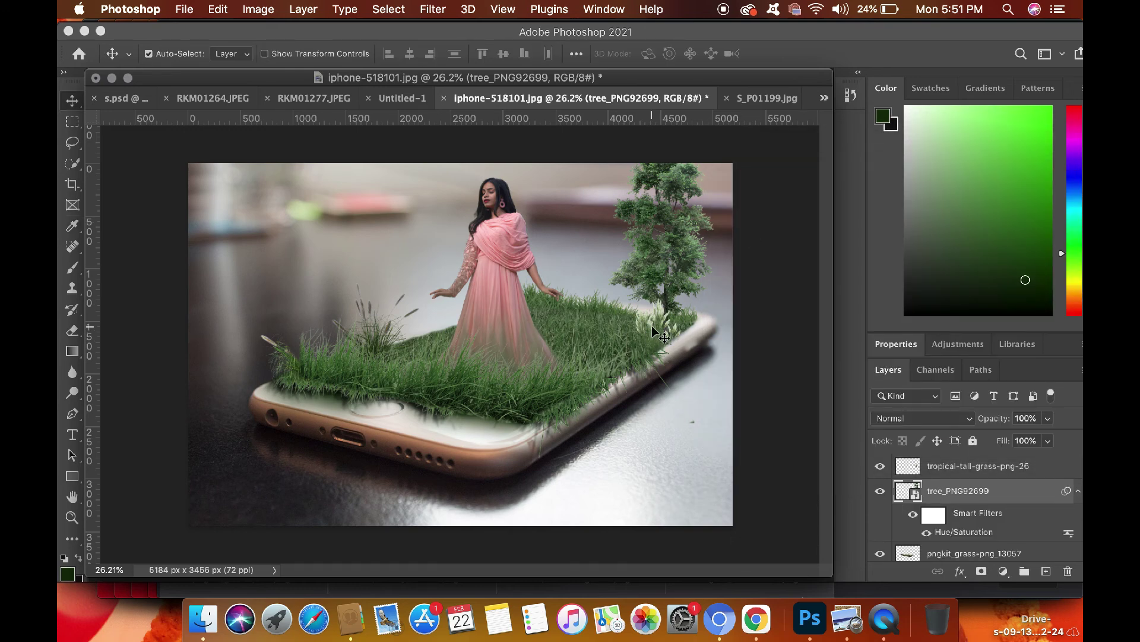
Move the tropical tall grass from the tree's foot to beside the woman's dress and place its layer directly above ClipartKey_2541120.
{"action": "left_click_drag", "start_coordinate": [658, 334], "coordinate": [415, 332]}
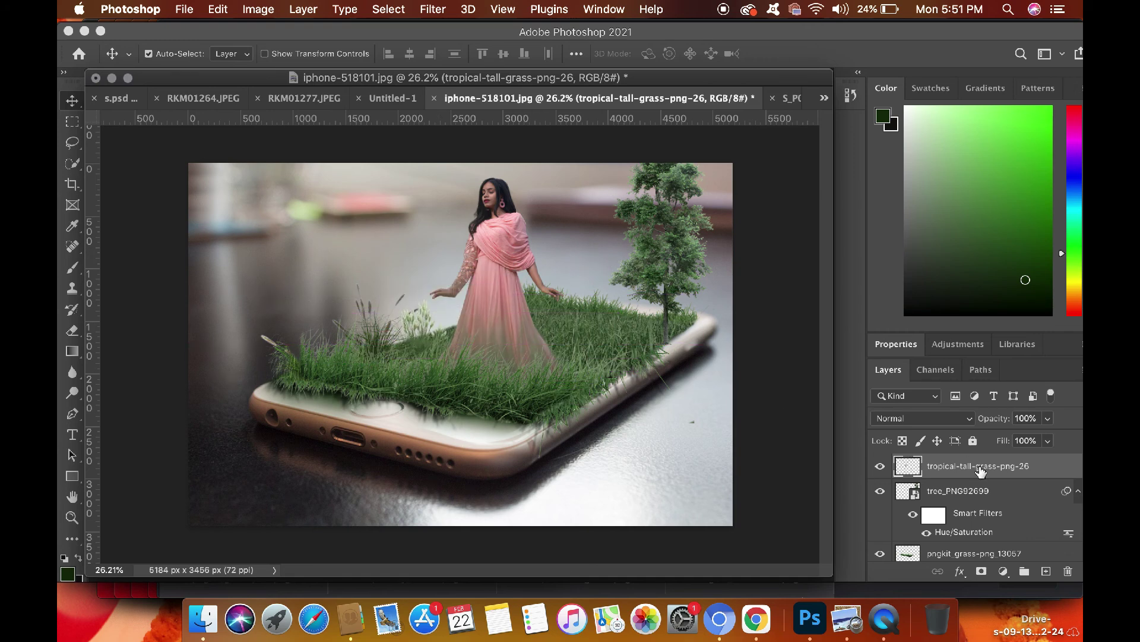
{"action": "left_click_drag", "start_coordinate": [980, 471], "coordinate": [962, 493]}
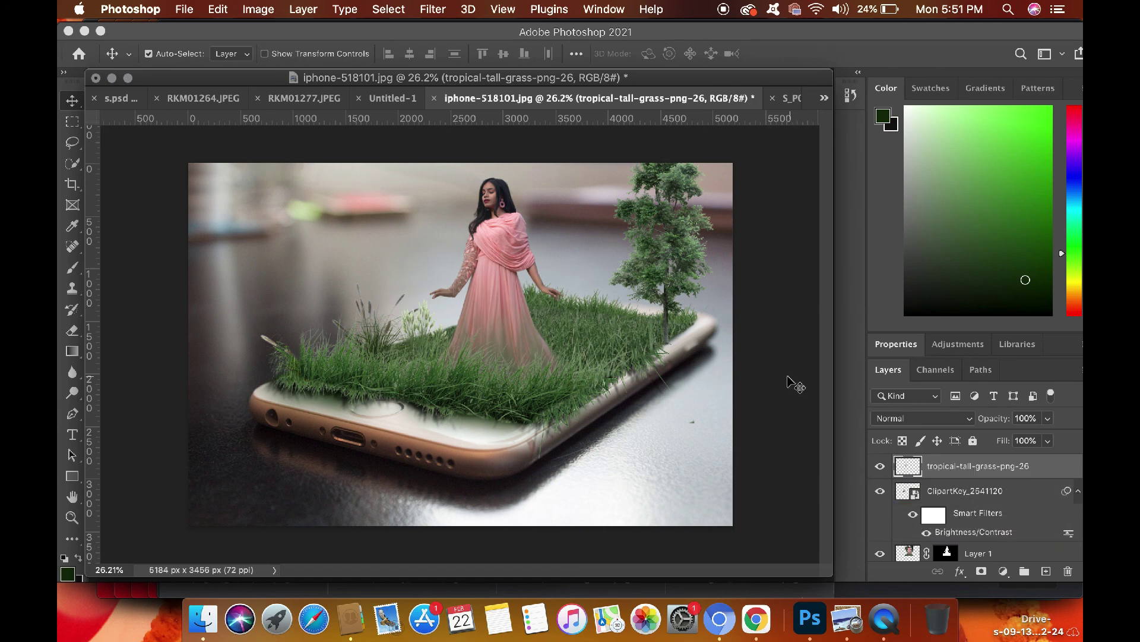
{"action": "left_click", "coordinate": [258, 9]}
{"action": "mouse_move", "coordinate": [356, 51]}
{"action": "left_click", "coordinate": [481, 67]}
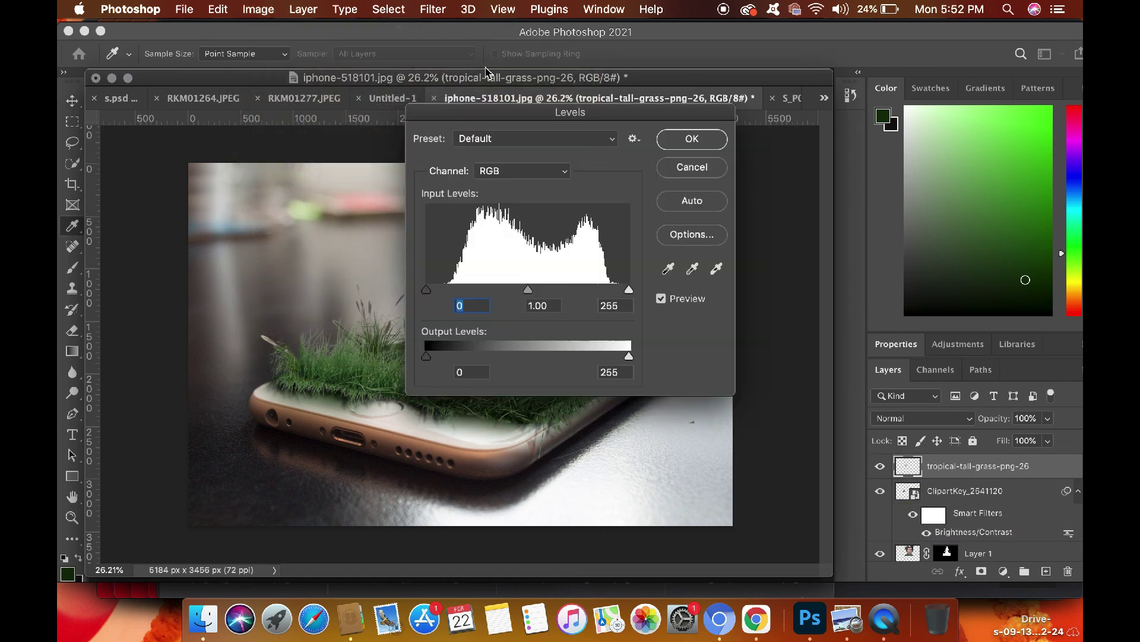
{"action": "left_click", "coordinate": [694, 168]}
Adjust the tropical tall grass layer's brightness to -9 and contrast to 21.
{"action": "left_click", "coordinate": [258, 9]}
{"action": "mouse_move", "coordinate": [392, 52]}
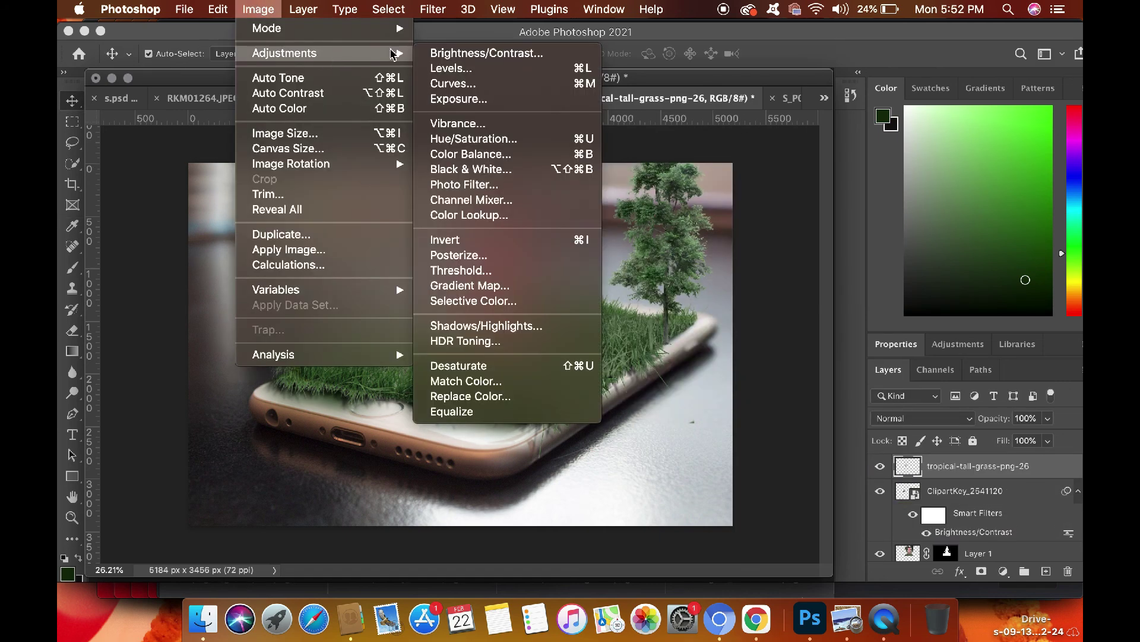
{"action": "left_click", "coordinate": [469, 52]}
{"action": "left_click", "coordinate": [828, 327]}
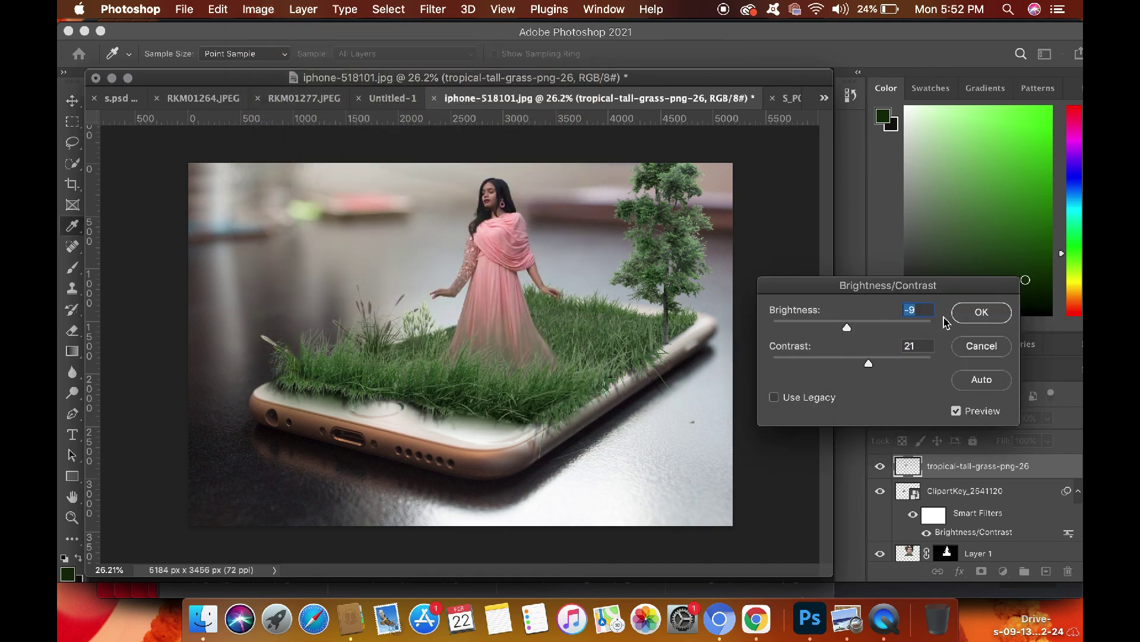
{"action": "left_click", "coordinate": [974, 312]}
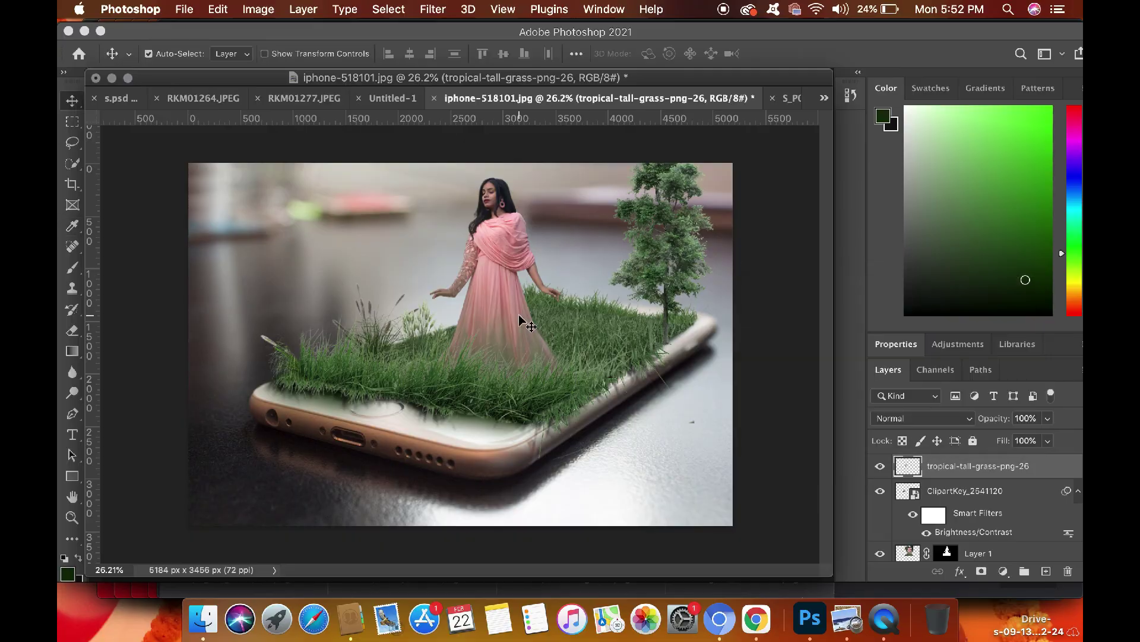